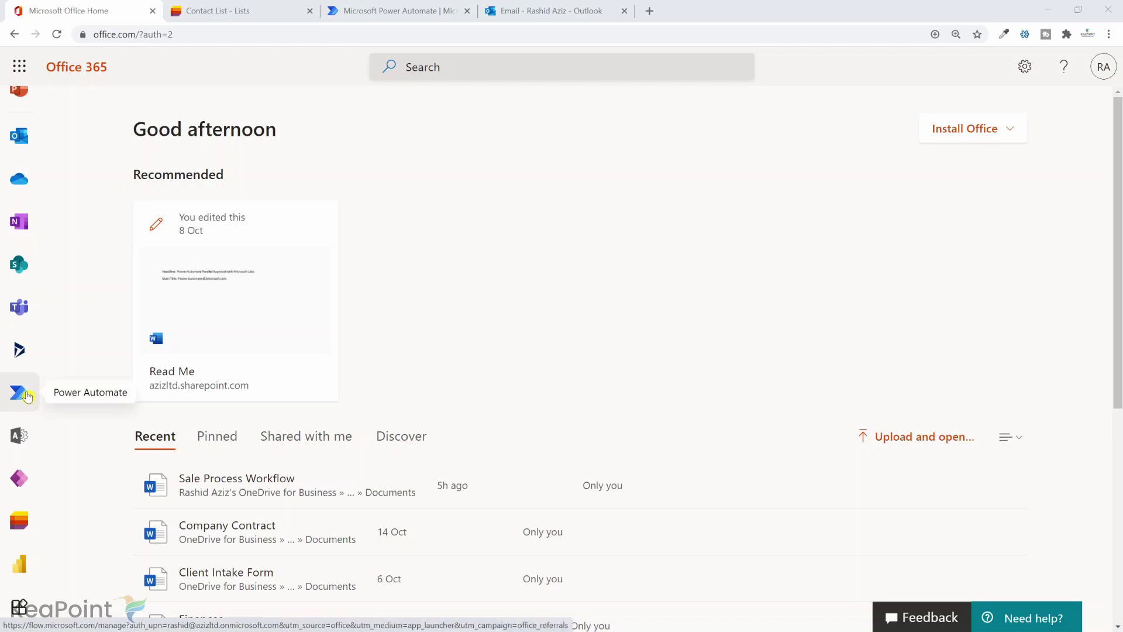
# - Launch Power Automate from the Office 365 app launcher's All apps list
pyautogui.click(27, 397)
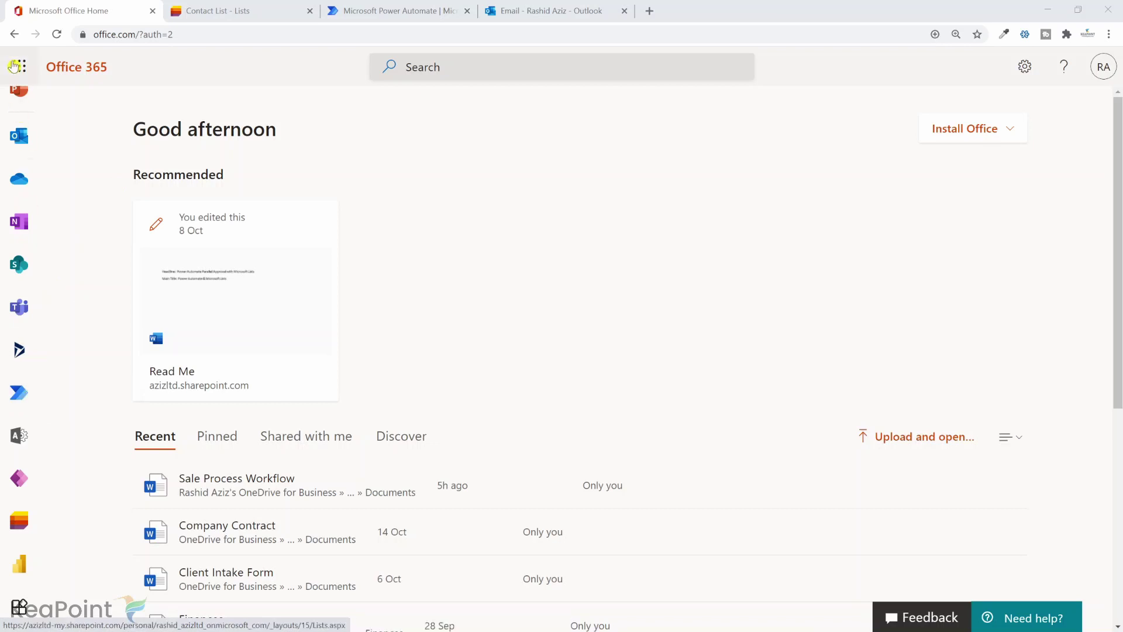
pyautogui.click(16, 68)
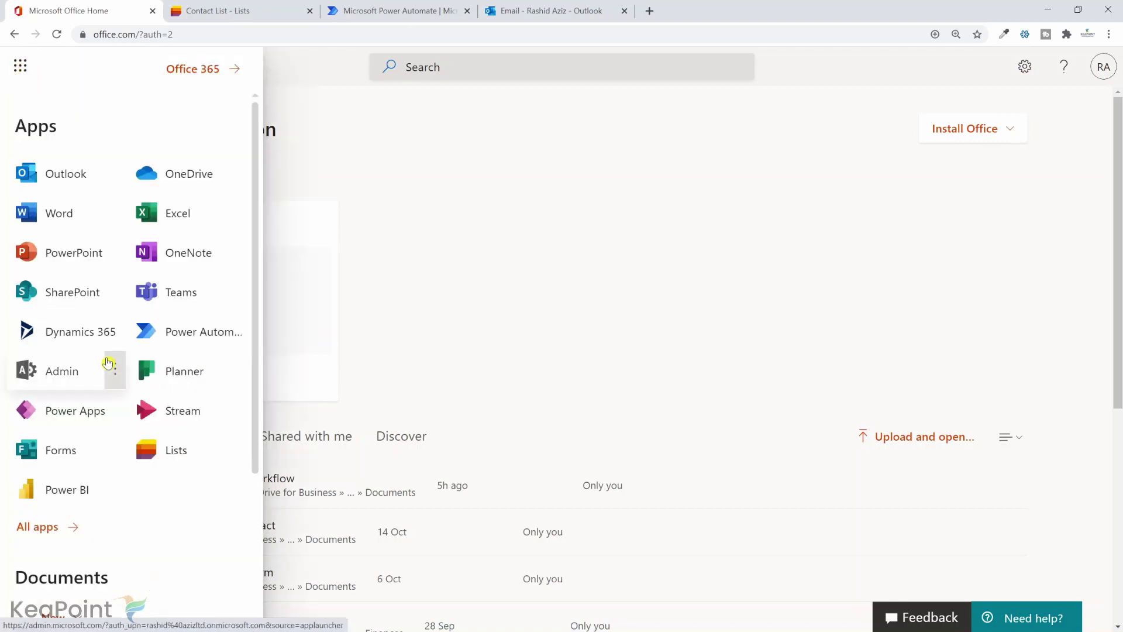
pyautogui.click(55, 530)
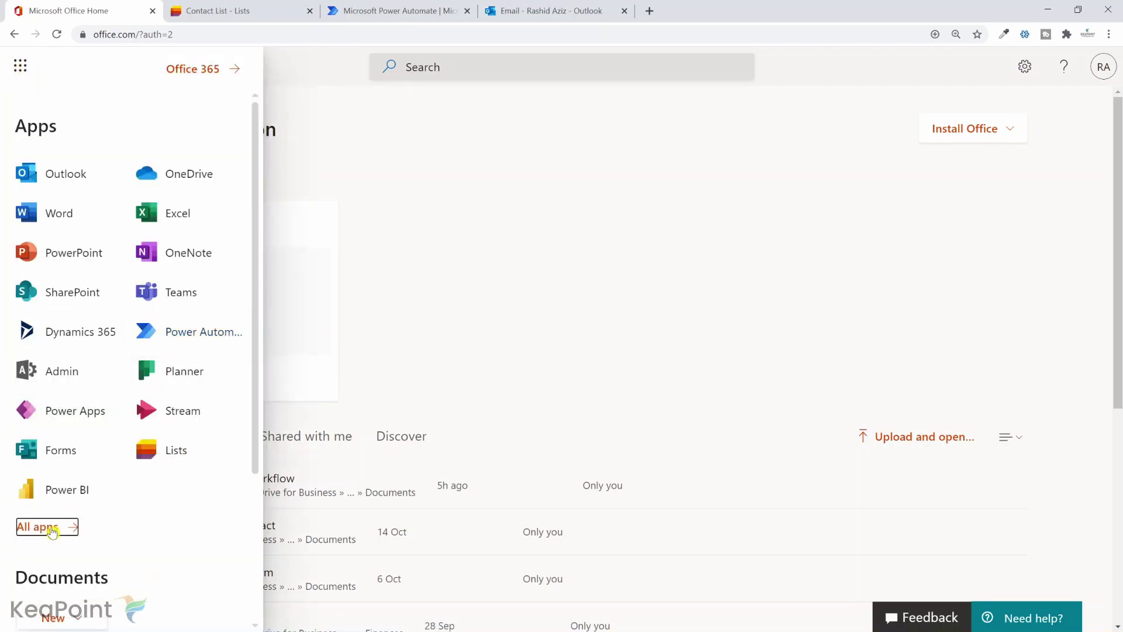
pyautogui.scroll(-3, 130, 351)
pyautogui.scroll(-5, 130, 350)
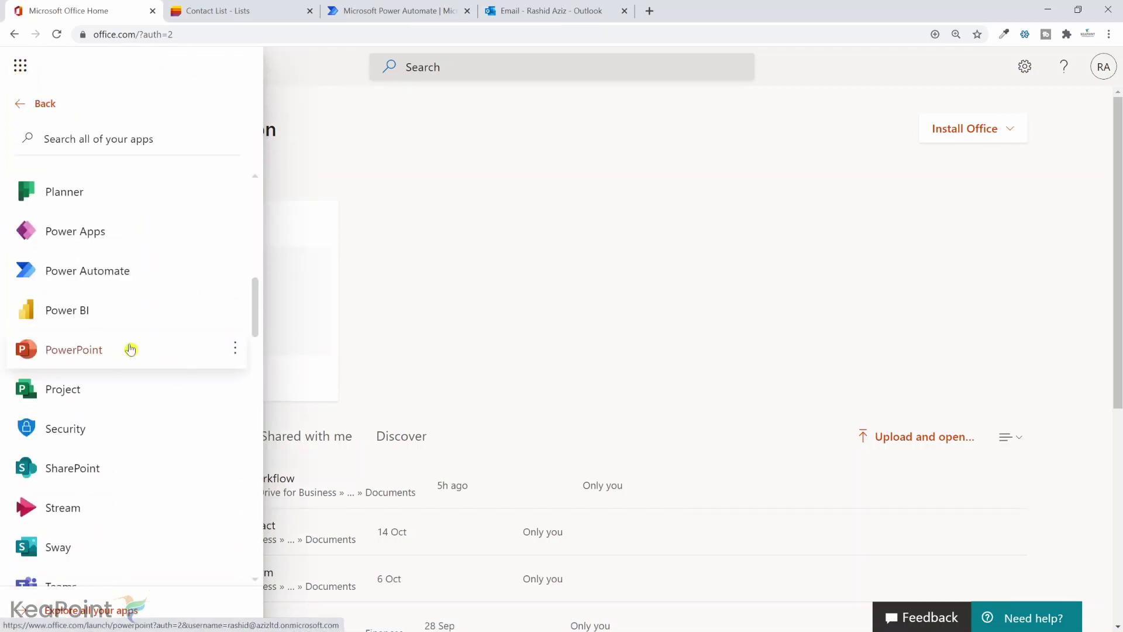
pyautogui.click(114, 280)
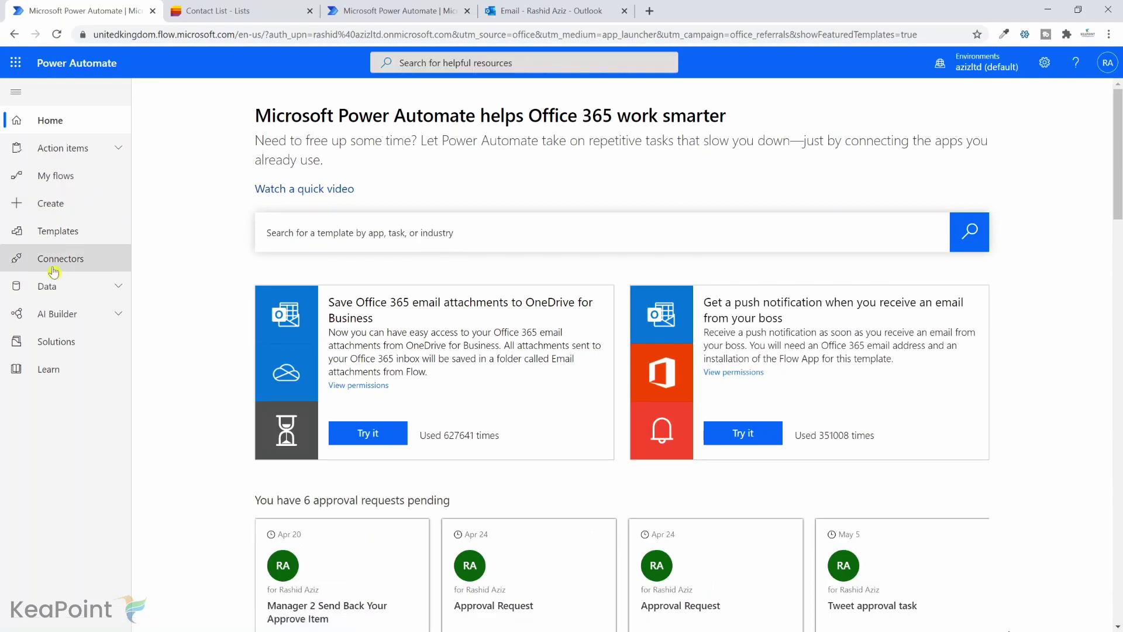
# - Create an automated flow 'Approval With Reminders' using SharePoint's 'When an item is created' trigger
pyautogui.click(69, 207)
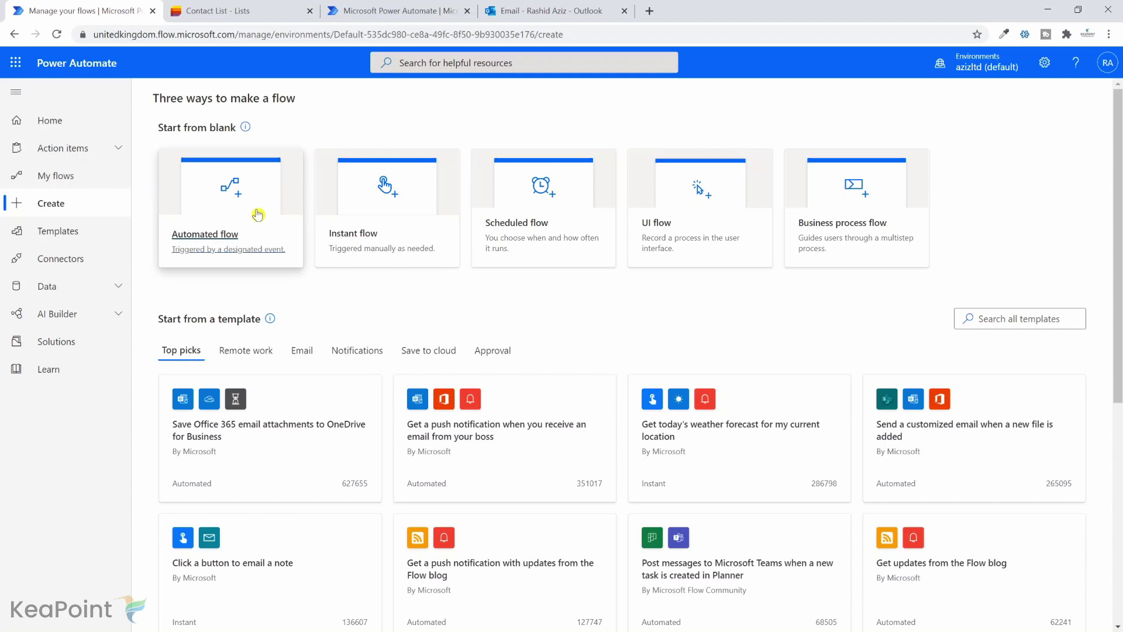
pyautogui.click(258, 215)
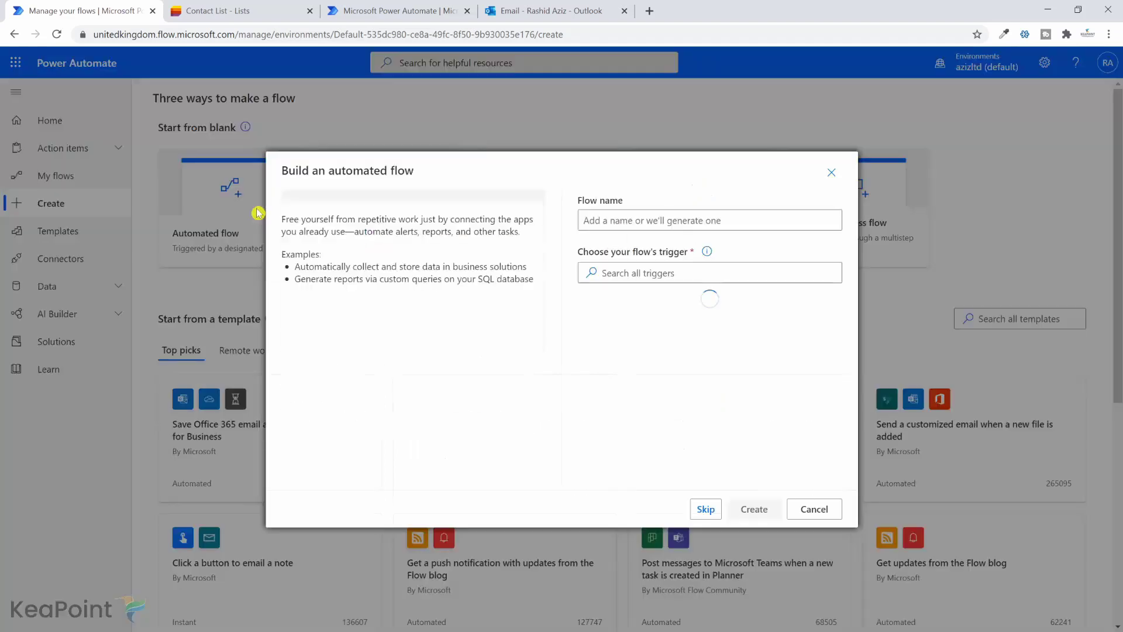
pyautogui.write('Approval With Reminders')
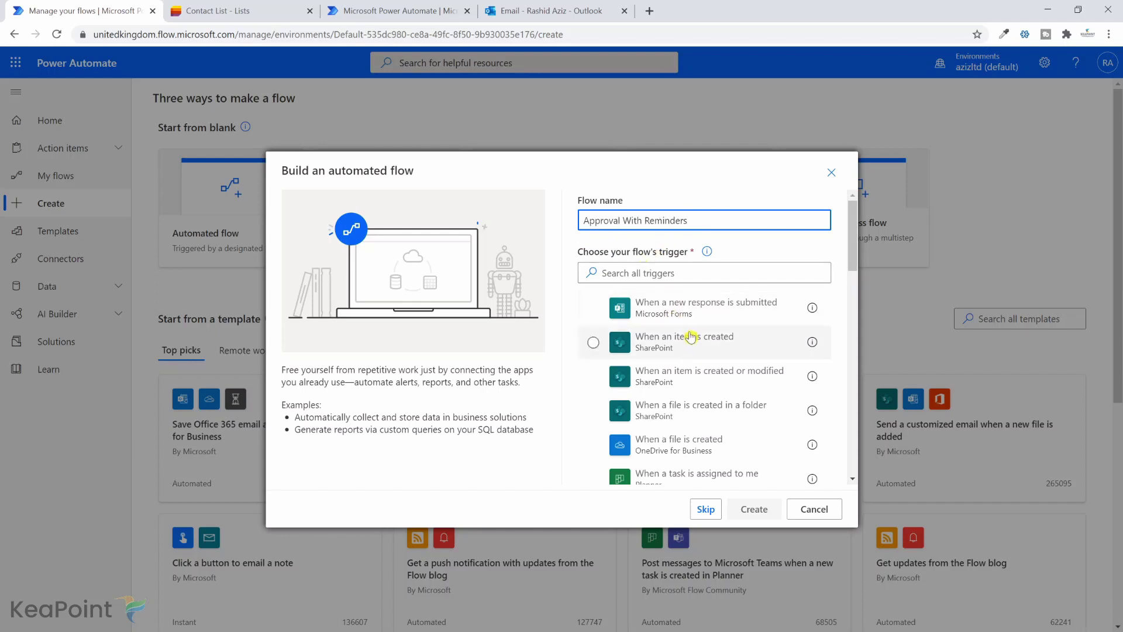
pyautogui.click(680, 345)
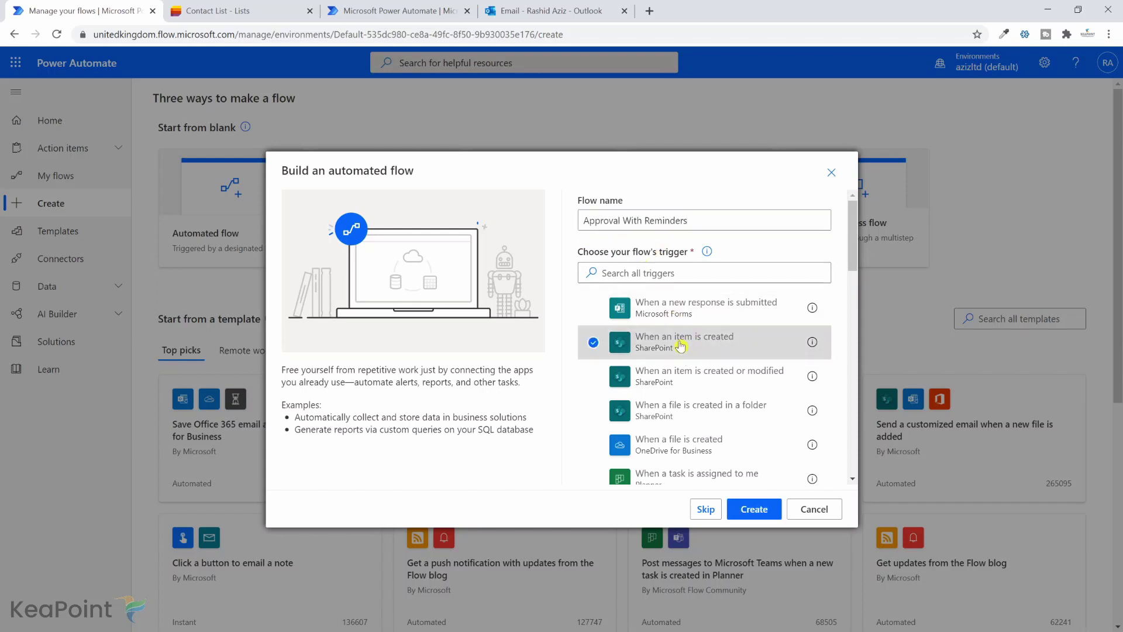
pyautogui.click(755, 510)
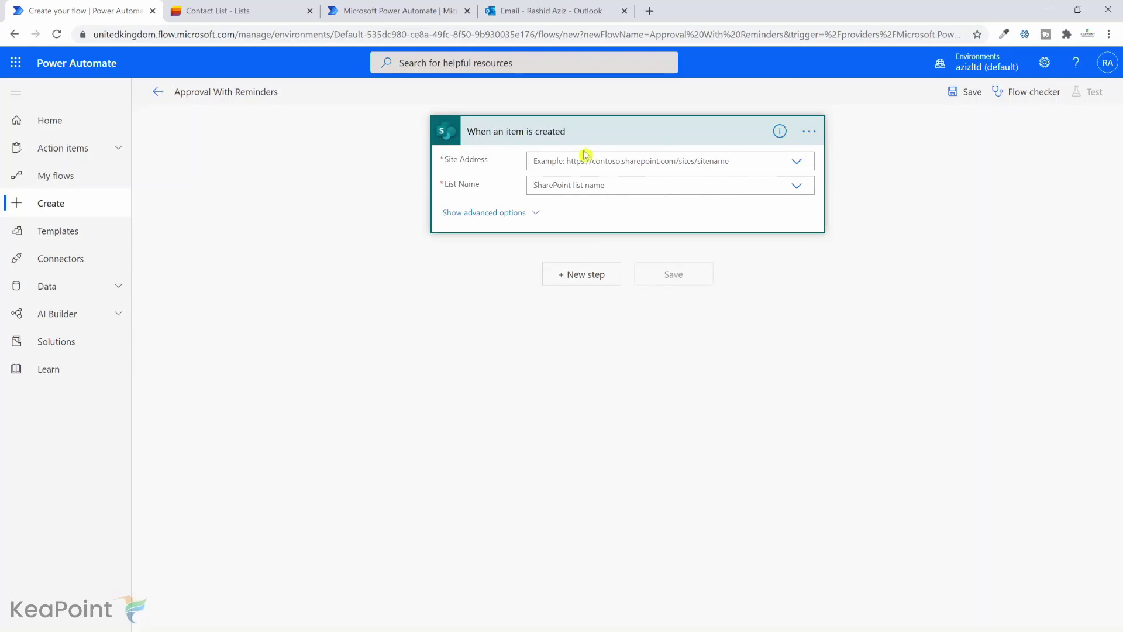
# - Paste the copied Campaign-One site URL as the trigger's custom Site Address and choose Contact List
pyautogui.click(233, 11)
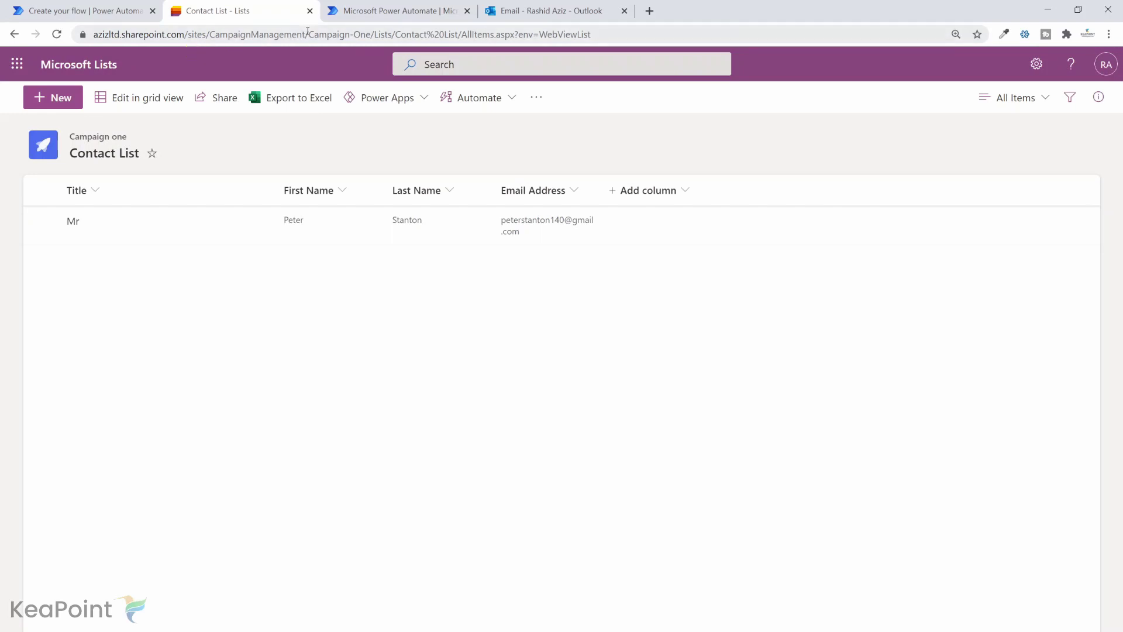
pyautogui.moveTo(372, 34); pyautogui.dragTo(84, 29)
pyautogui.hotkey('ctrl', 'c')
pyautogui.click(82, 11)
pyautogui.click(585, 160)
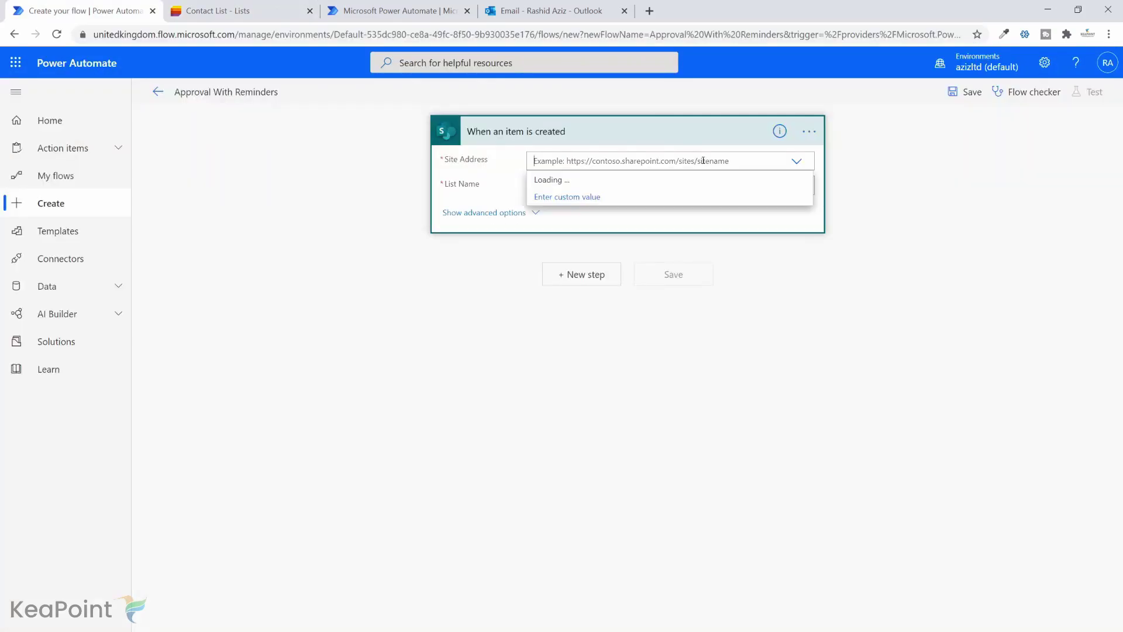
pyautogui.scroll(-1, 562, 351)
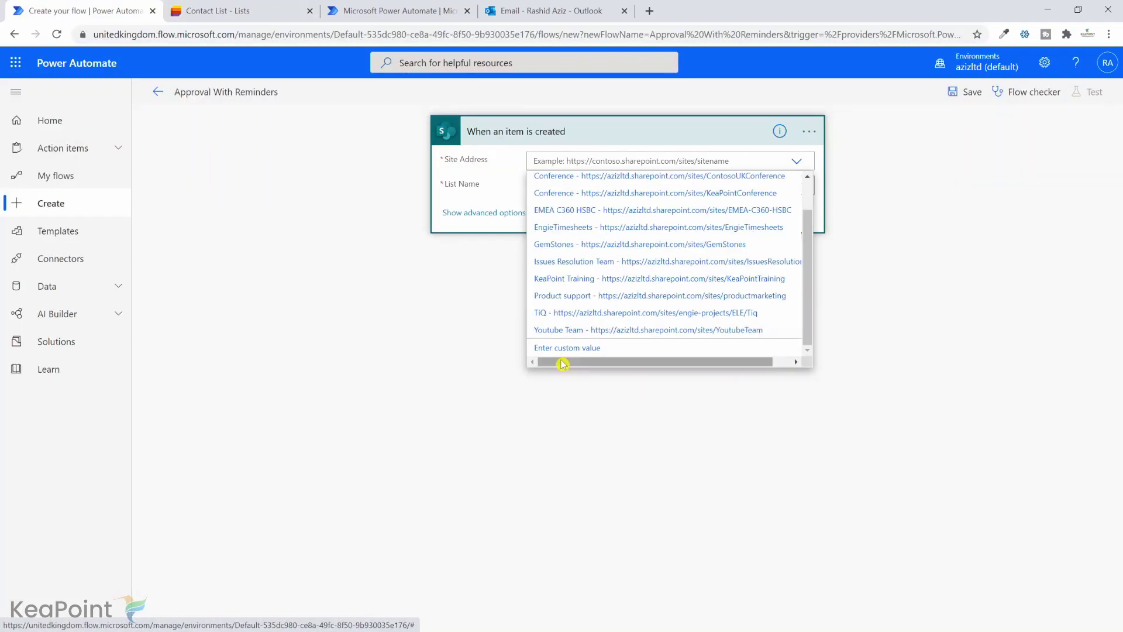
pyautogui.click(569, 348)
pyautogui.hotkey('ctrl', 'v')
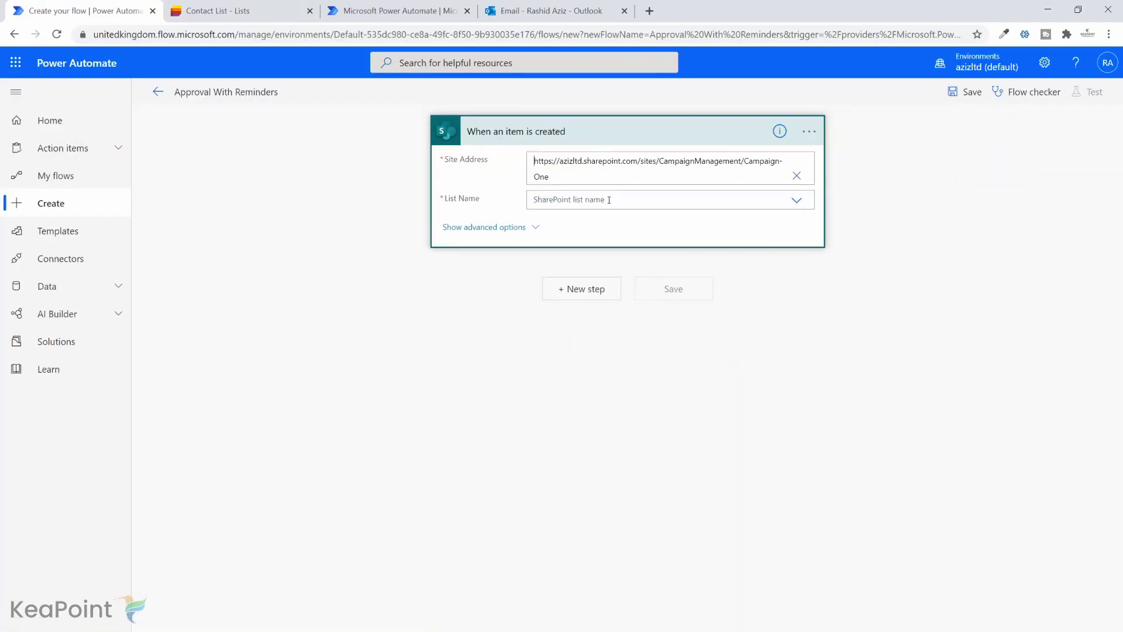
pyautogui.click(609, 199)
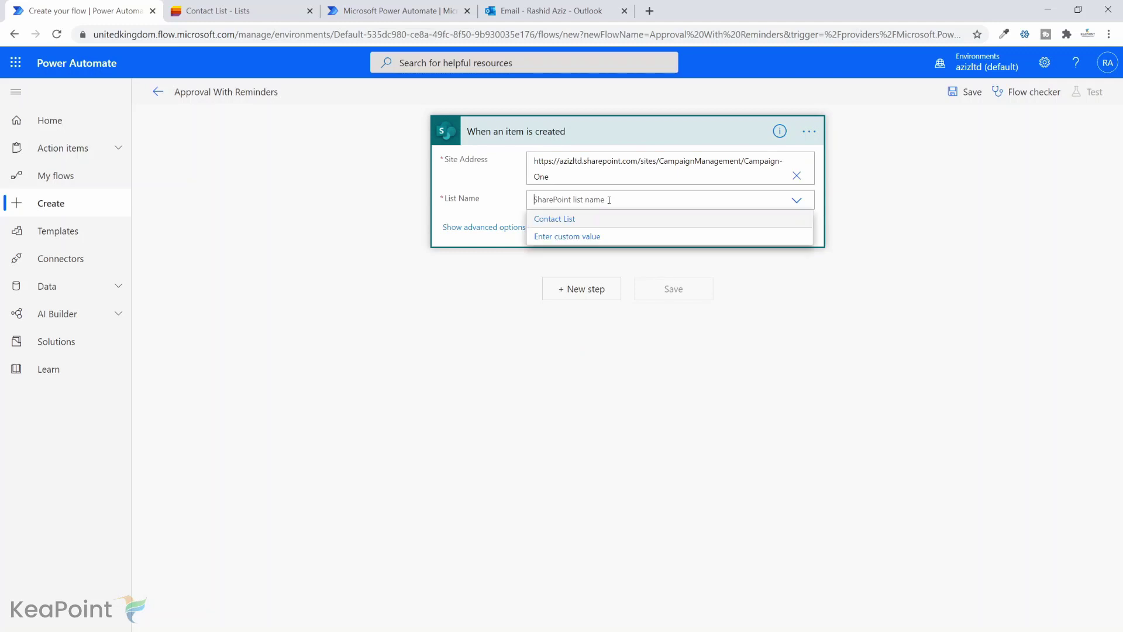
pyautogui.click(577, 221)
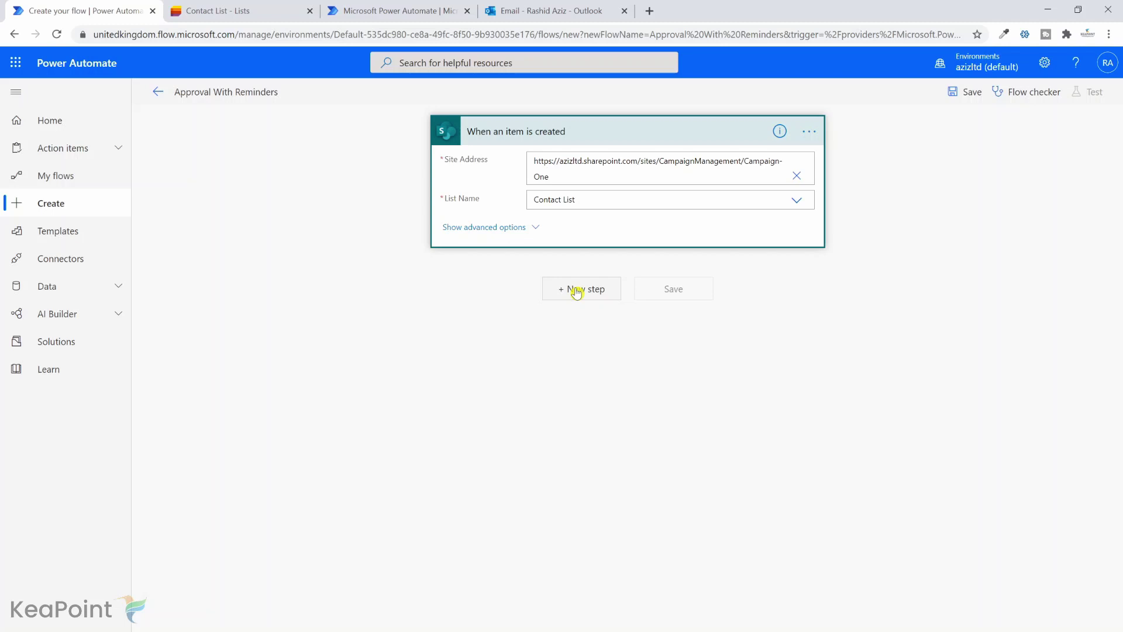
# - Add an Initialize variable action and rename it 'Initialize variable - Actioned'
pyautogui.click(582, 290)
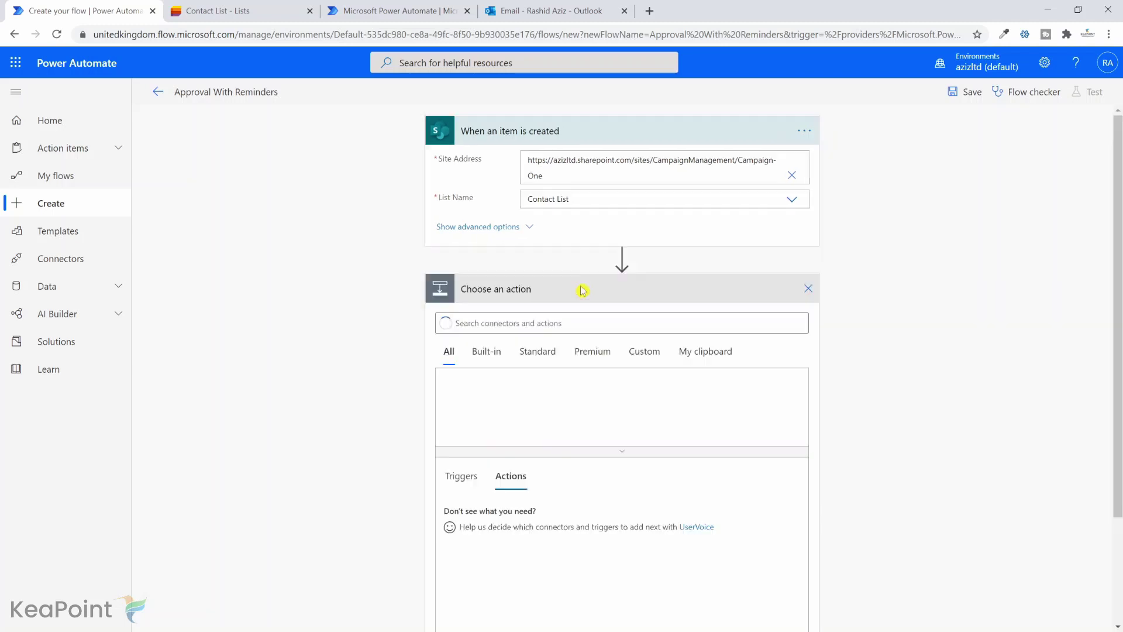
pyautogui.write('variab')
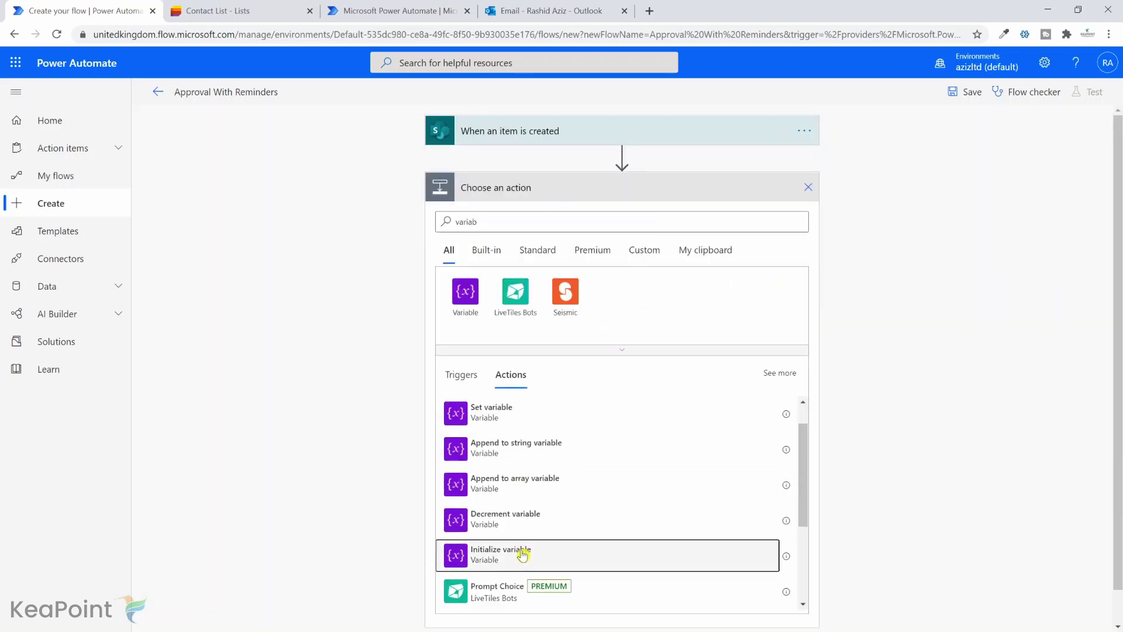
pyautogui.click(520, 553)
pyautogui.click(810, 188)
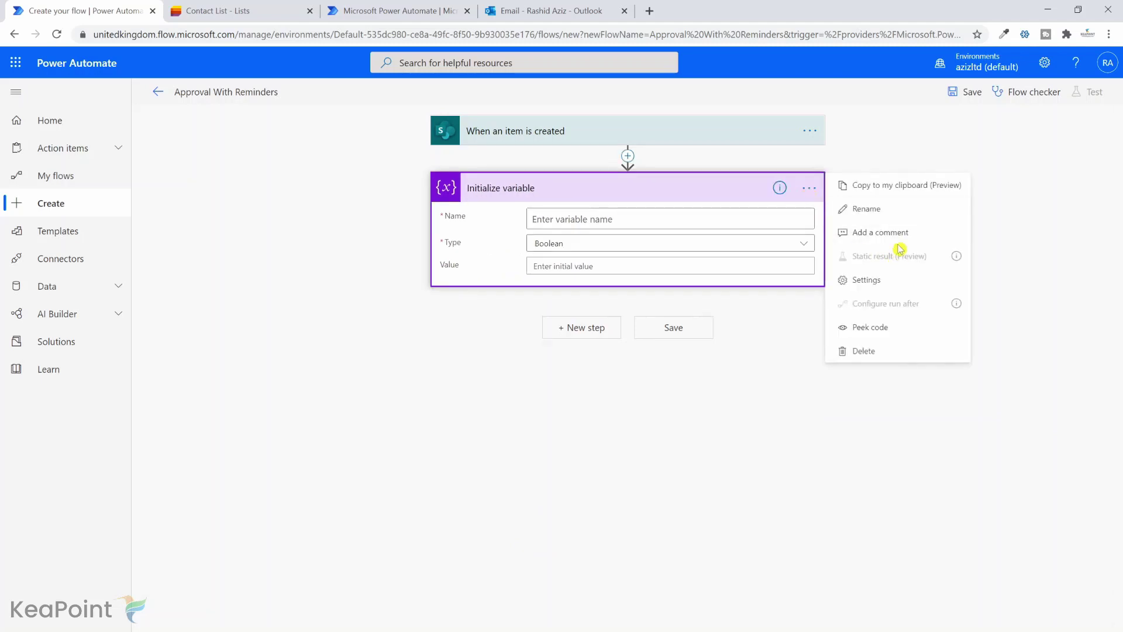
pyautogui.click(885, 210)
pyautogui.press('End')
pyautogui.write('- Actioned')
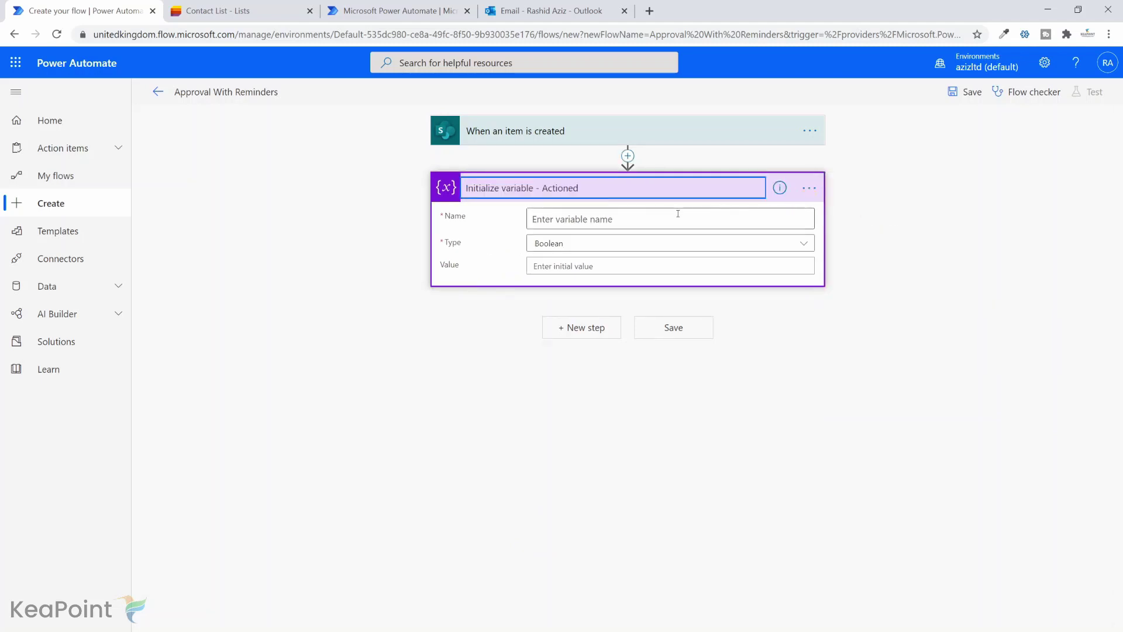
# - Name the variable Actioned and set its initial value to the expression false
pyautogui.click(636, 219)
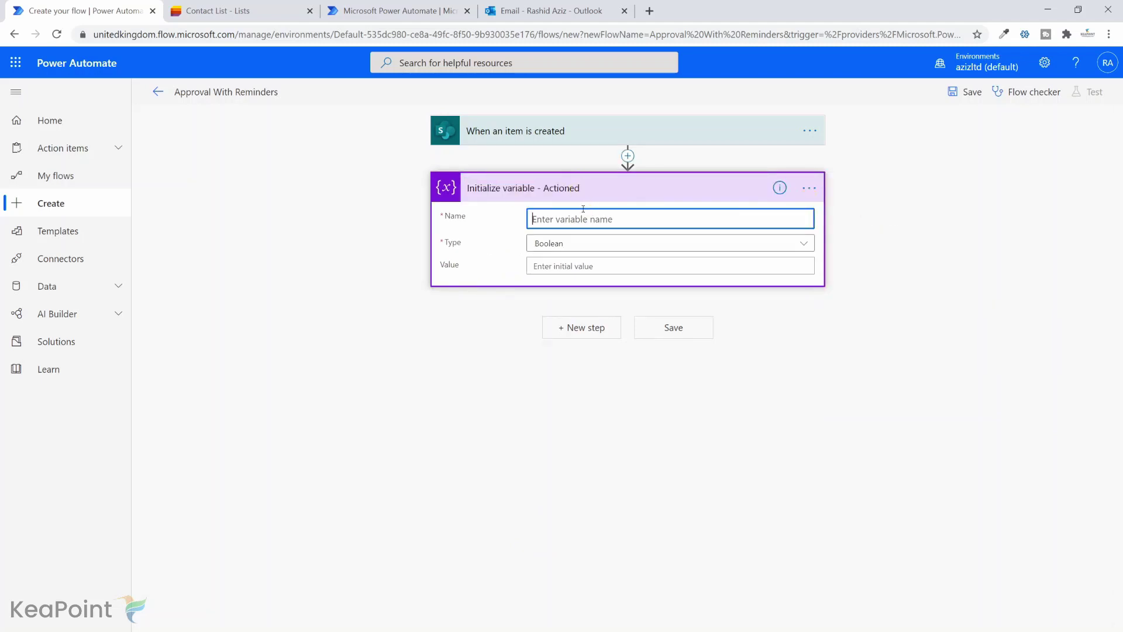
pyautogui.write('Actioned')
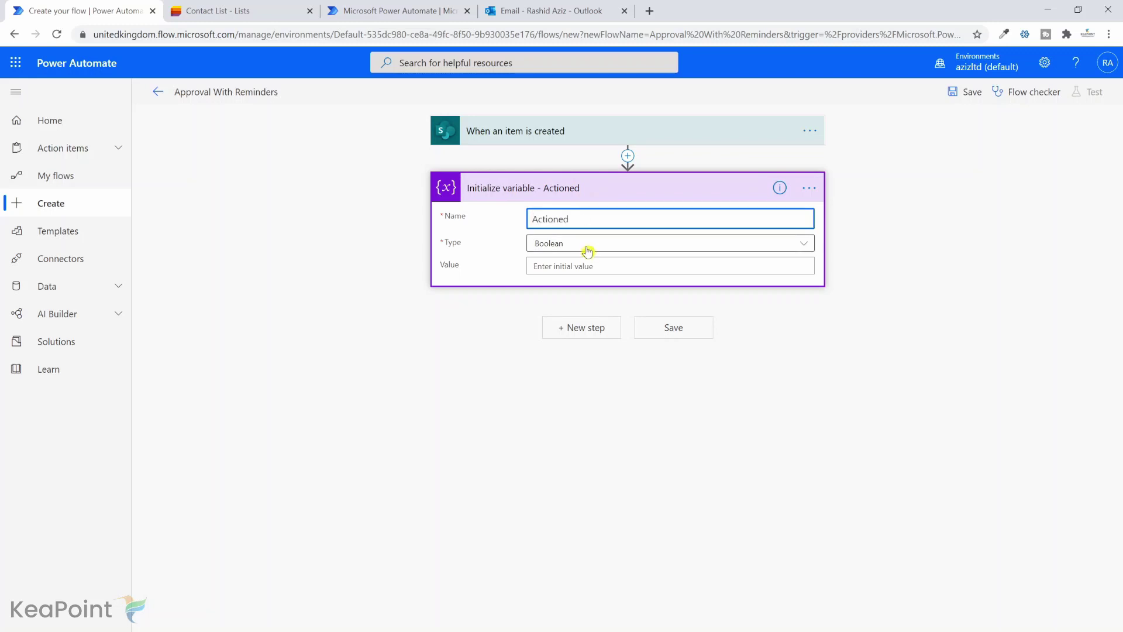
pyautogui.click(593, 271)
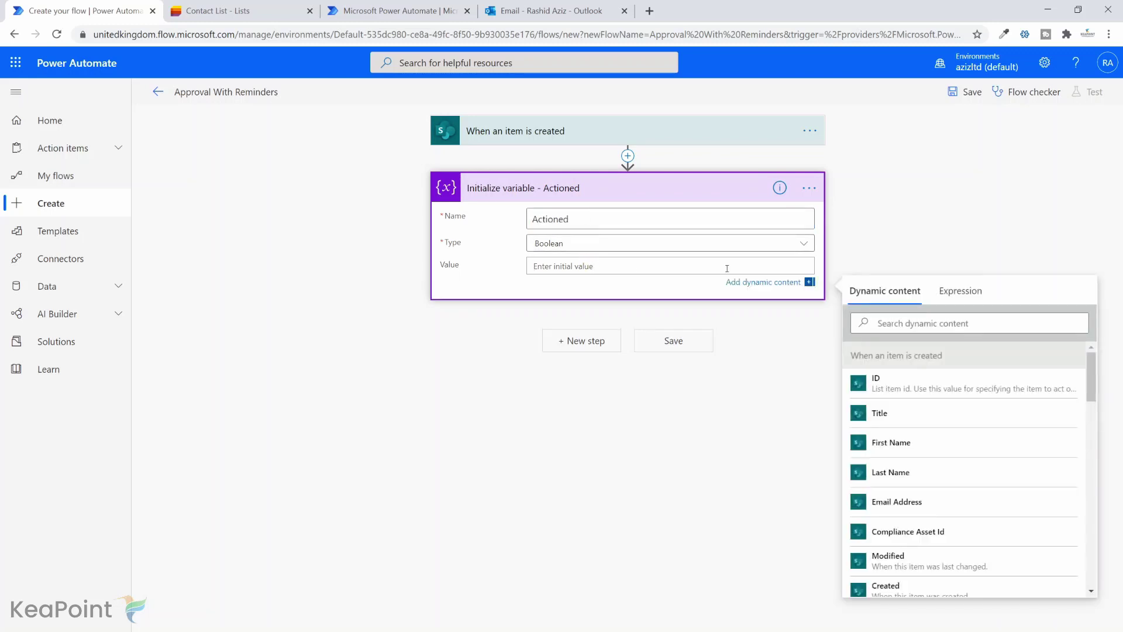
pyautogui.click(960, 295)
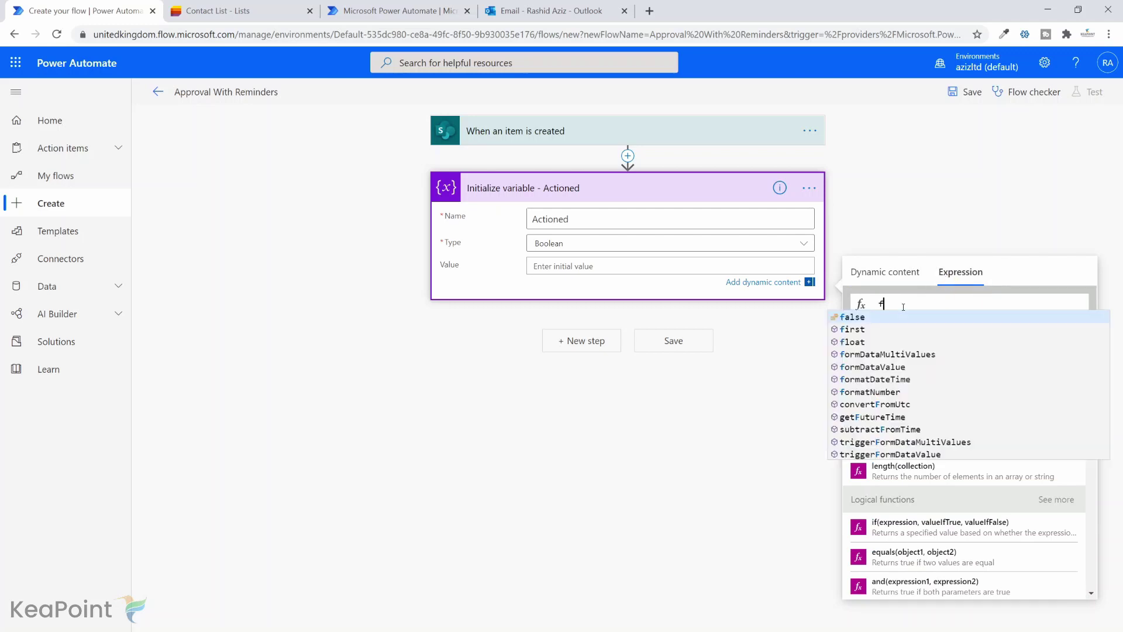
pyautogui.write('alse')
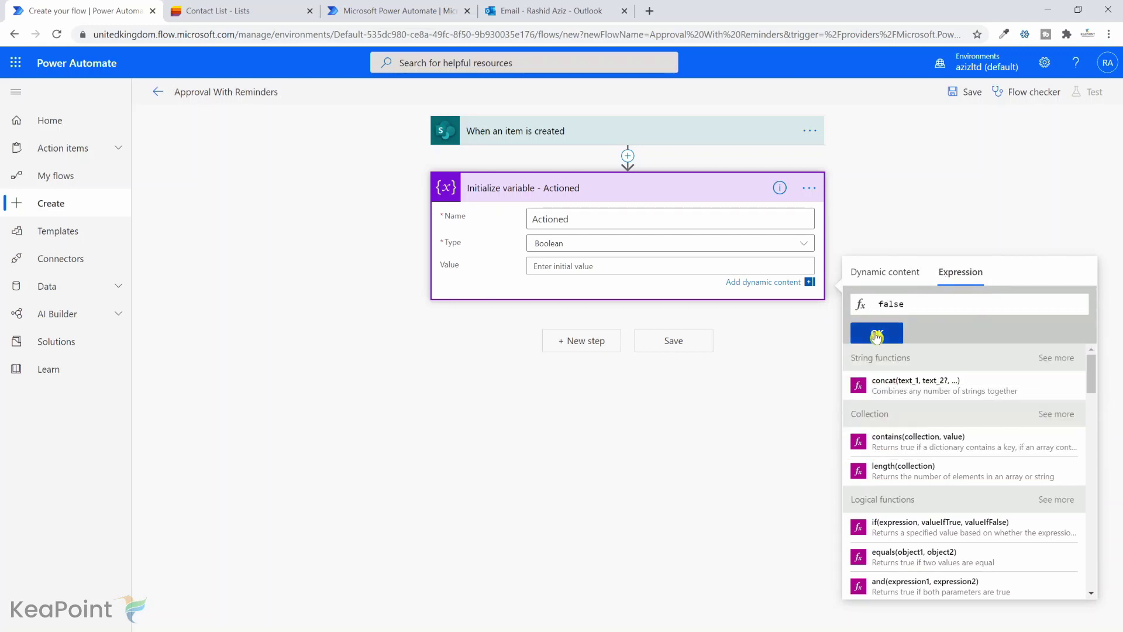
pyautogui.click(877, 335)
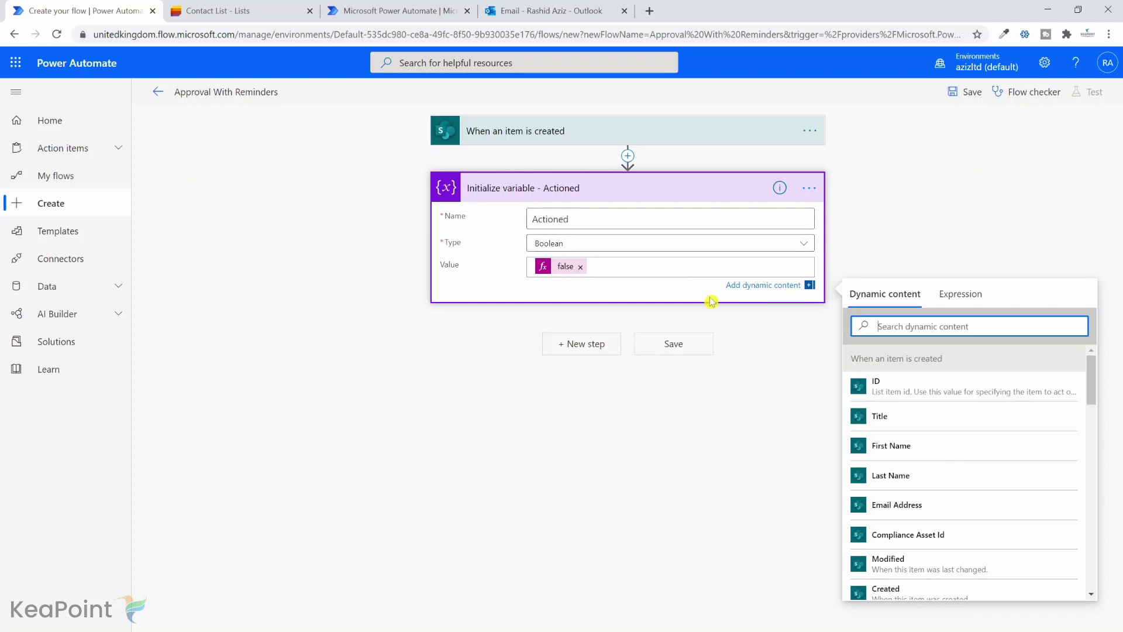
# - Add another Initialize variable action titled 'Initialize variable - Reminder Counter'
pyautogui.click(585, 346)
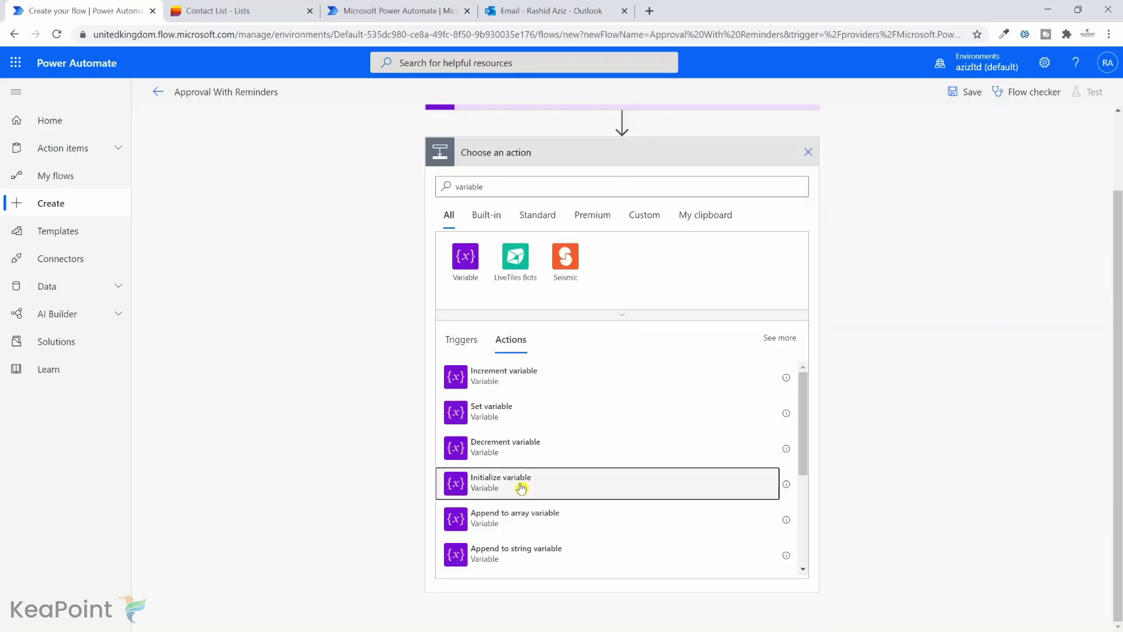
pyautogui.click(521, 477)
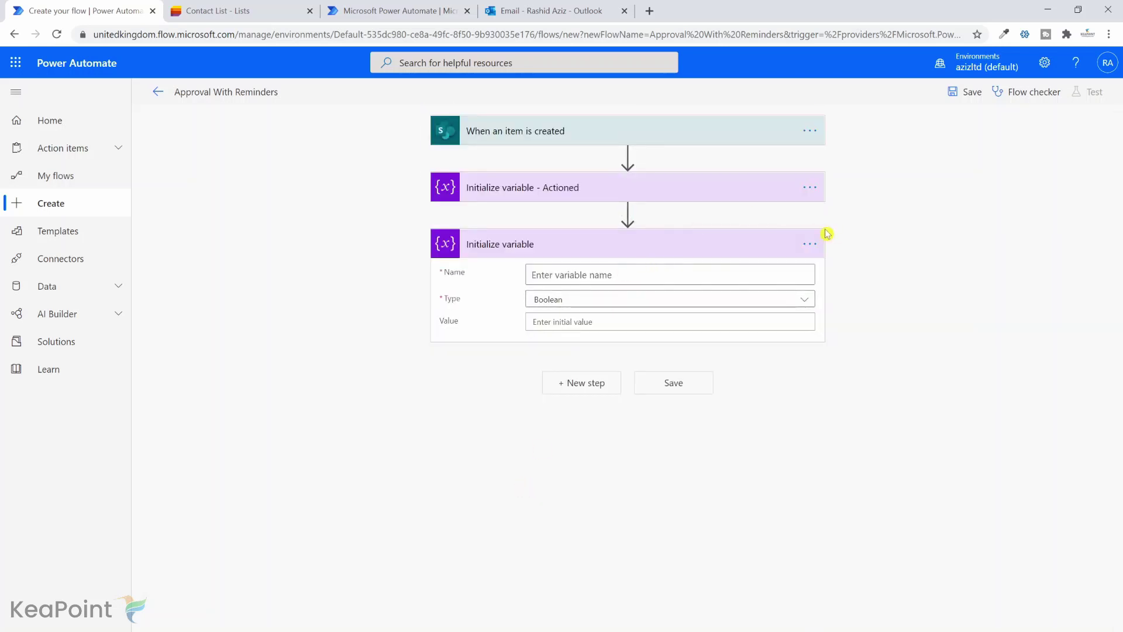
pyautogui.click(810, 244)
pyautogui.click(854, 310)
pyautogui.write('-')
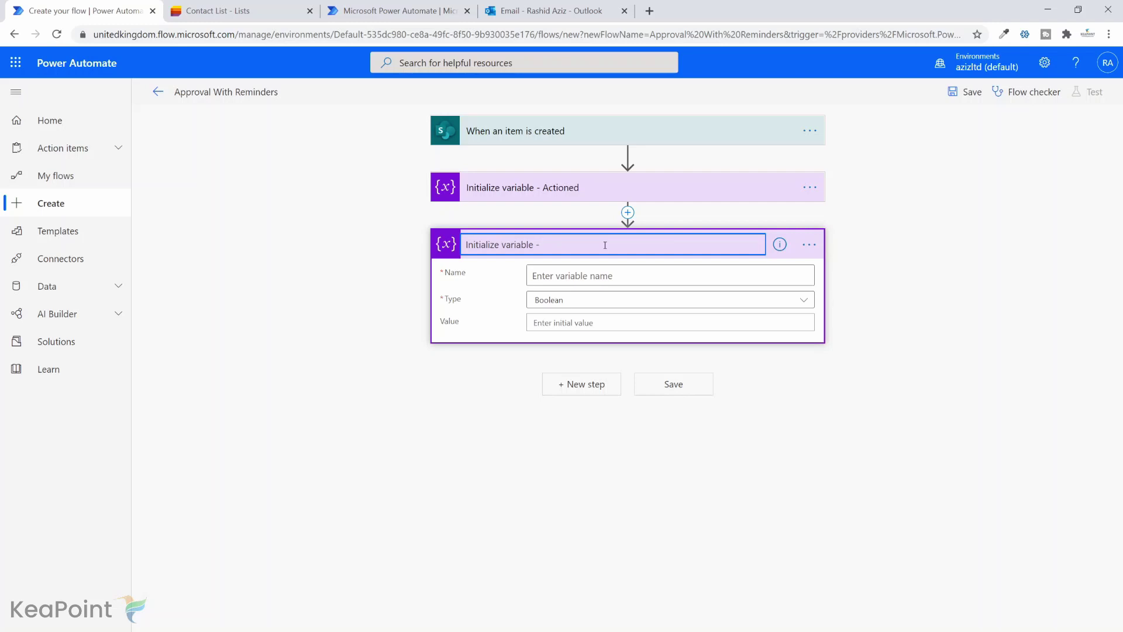
pyautogui.write(' Reminder Counter')
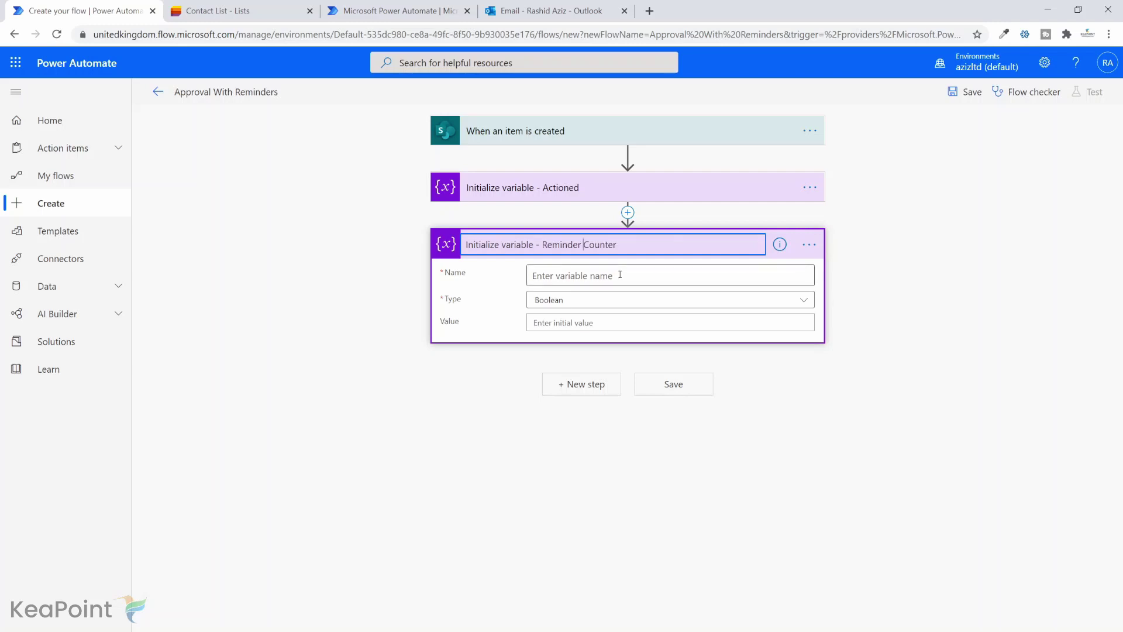
pyautogui.click(622, 275)
# - Name the variable ReminderCounter, type Integer, with initial value 0
pyautogui.write('ReminderCounter')
pyautogui.click(564, 300)
pyautogui.click(565, 347)
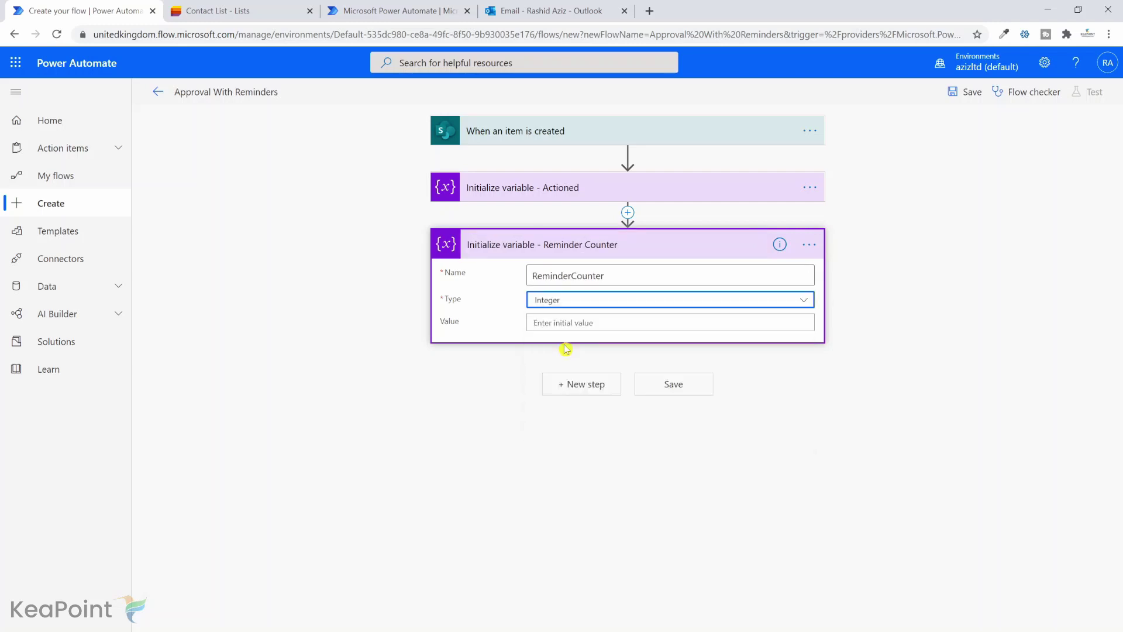
pyautogui.click(578, 323)
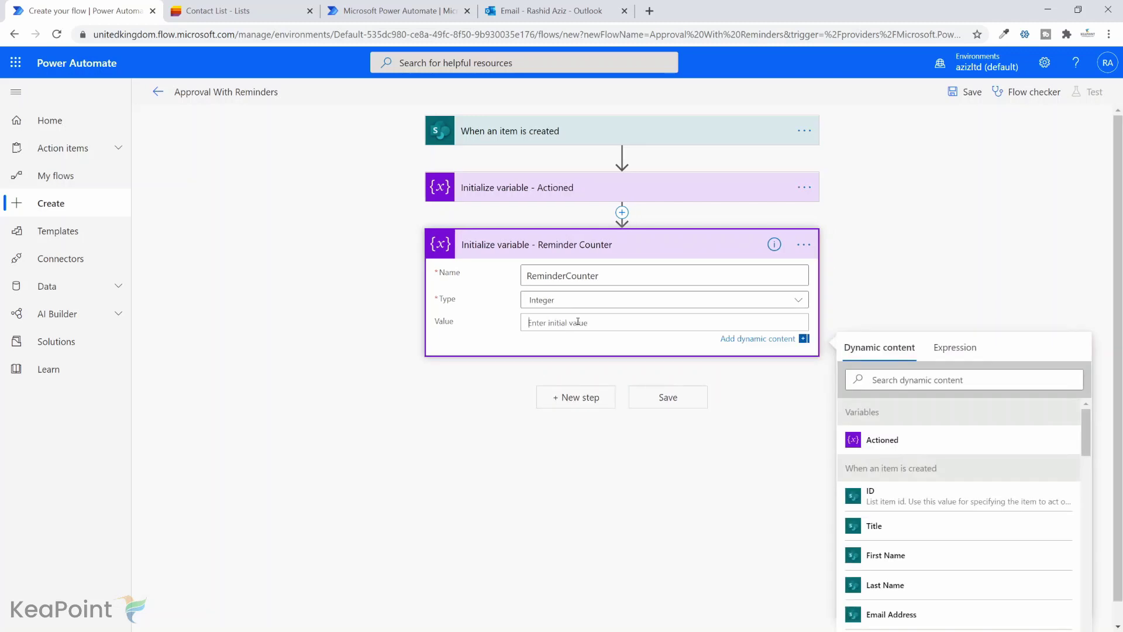
pyautogui.write('0')
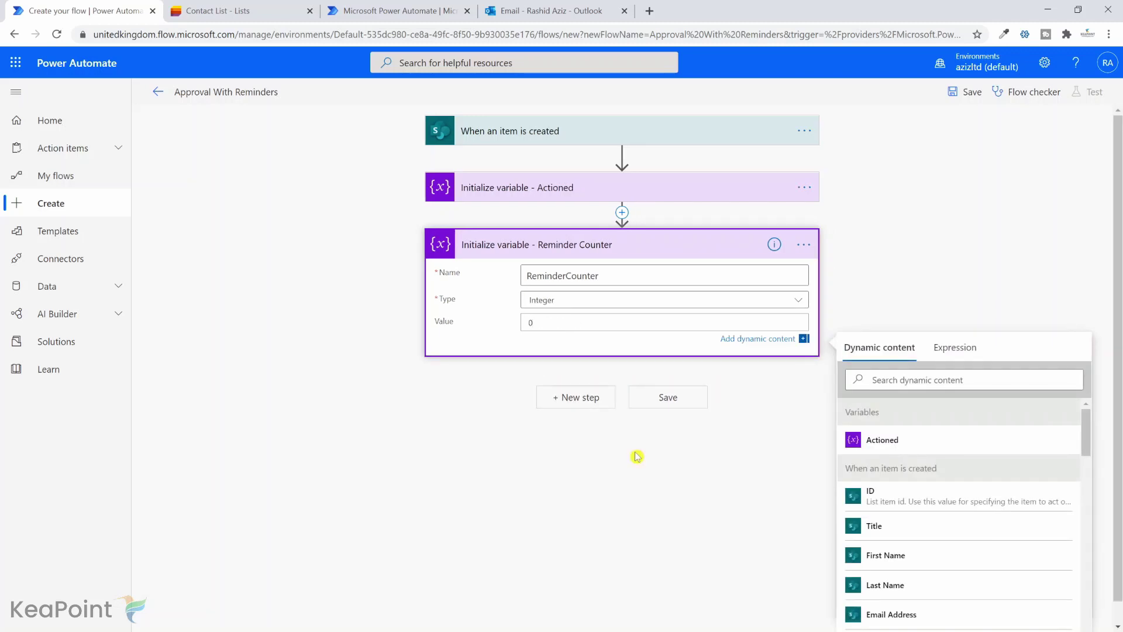
pyautogui.click(637, 457)
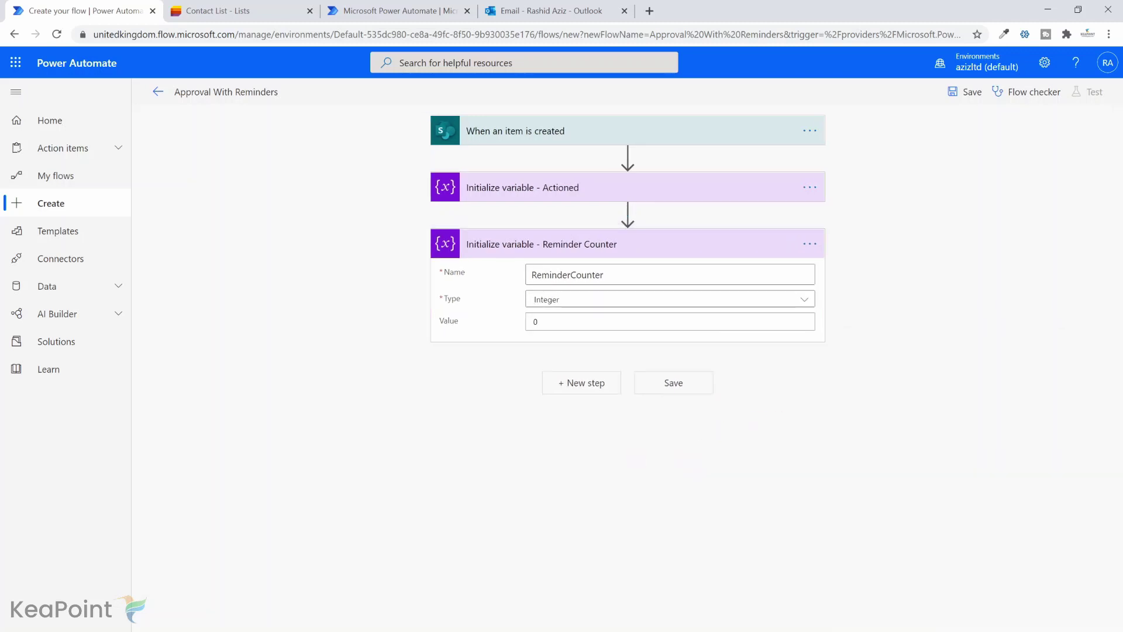
pyautogui.click(585, 383)
# - Add a Do until loop whose condition is Actioned is equal to the expression true
pyautogui.write('do until')
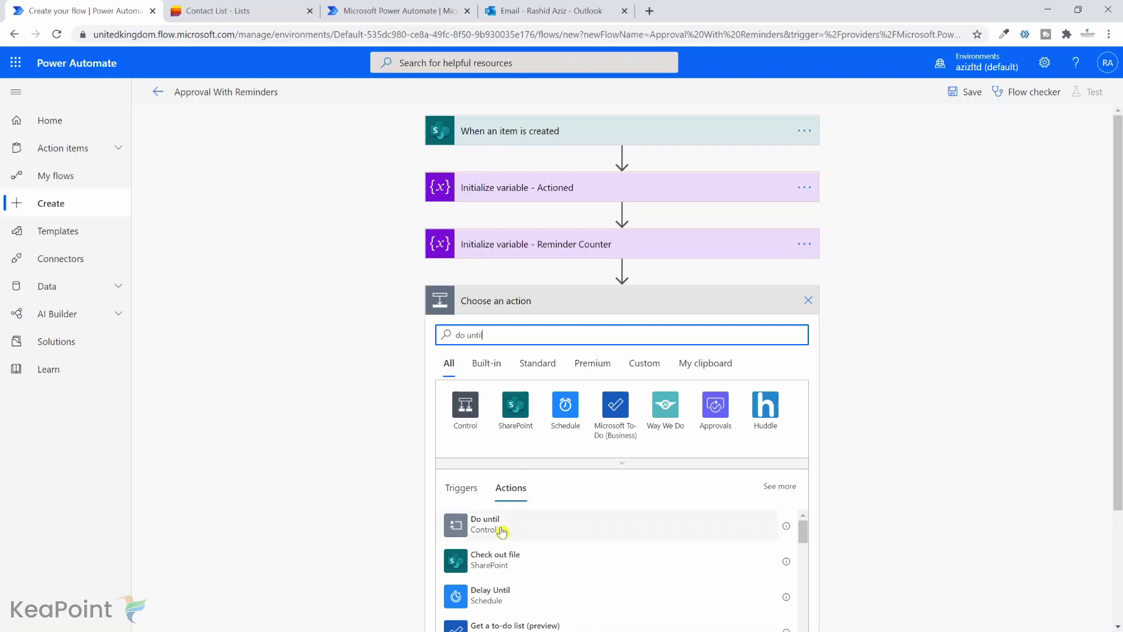
pyautogui.click(510, 529)
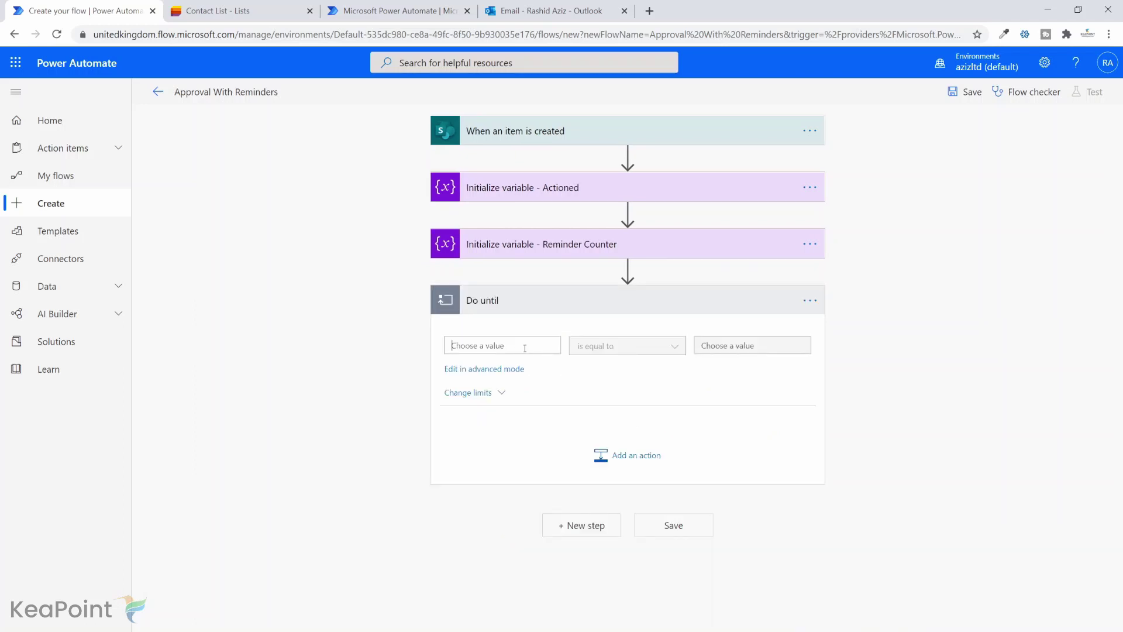
pyautogui.click(525, 346)
pyautogui.click(651, 493)
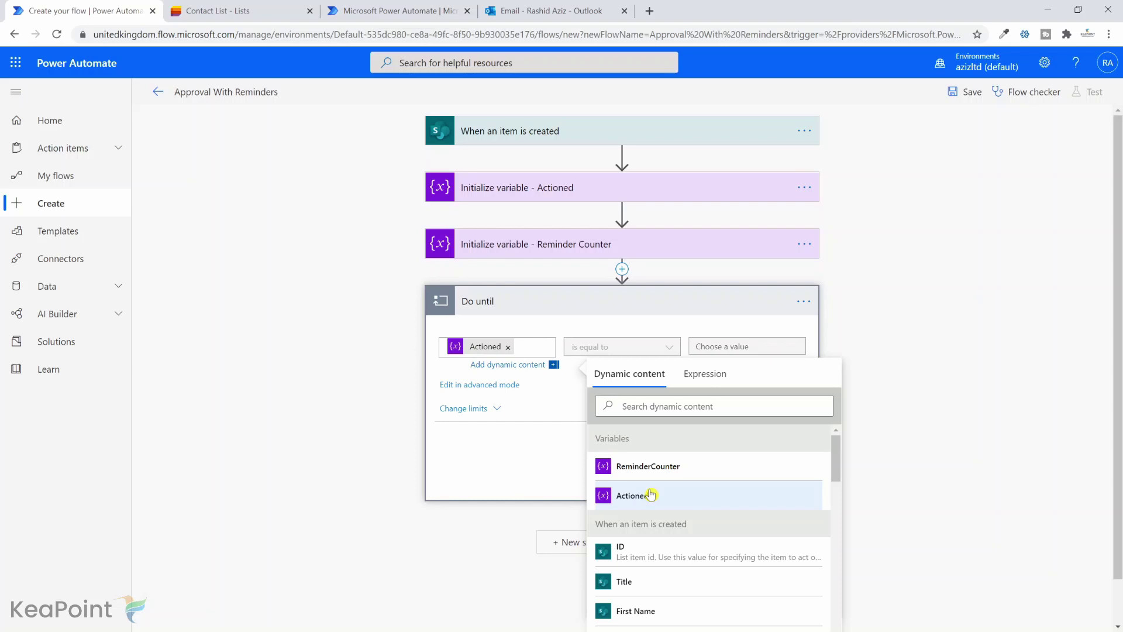
pyautogui.click(547, 404)
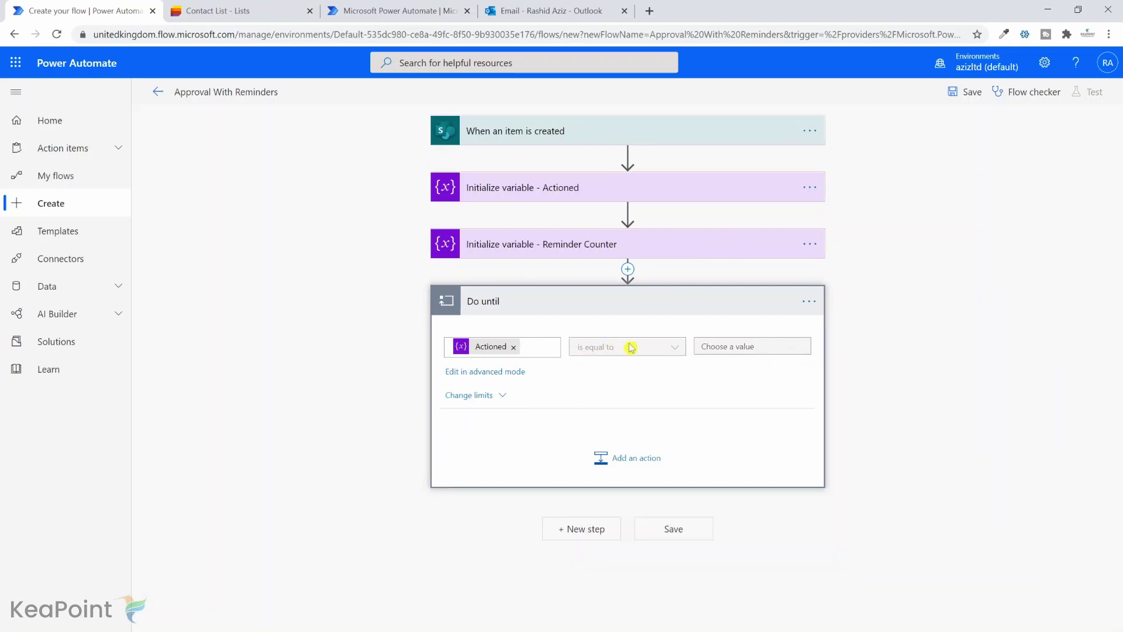
pyautogui.click(513, 378)
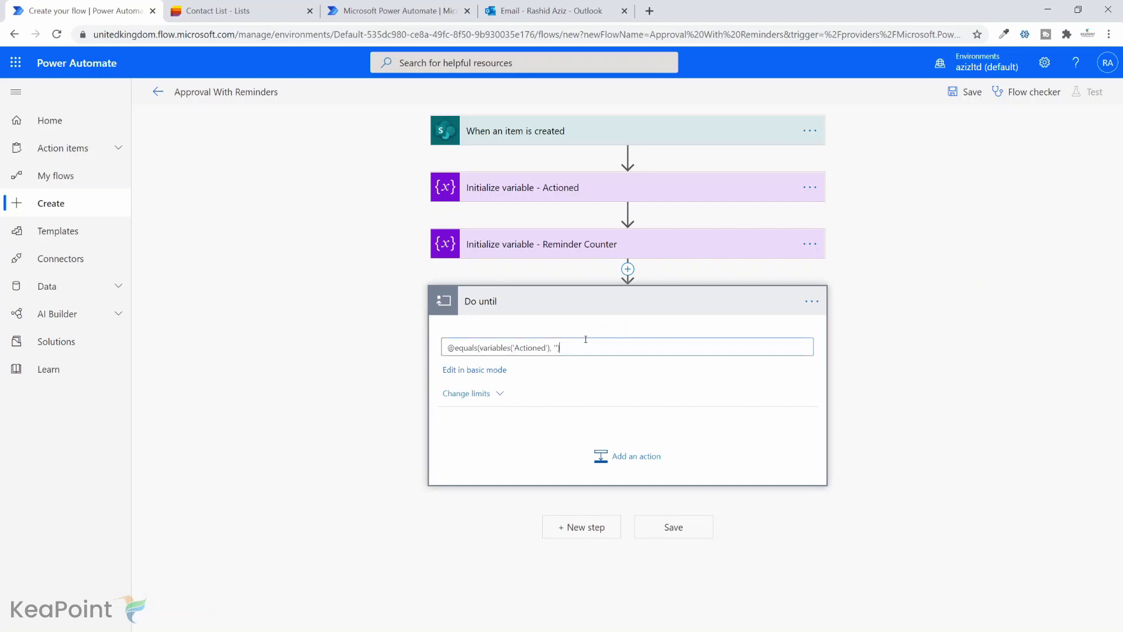
pyautogui.click(482, 380)
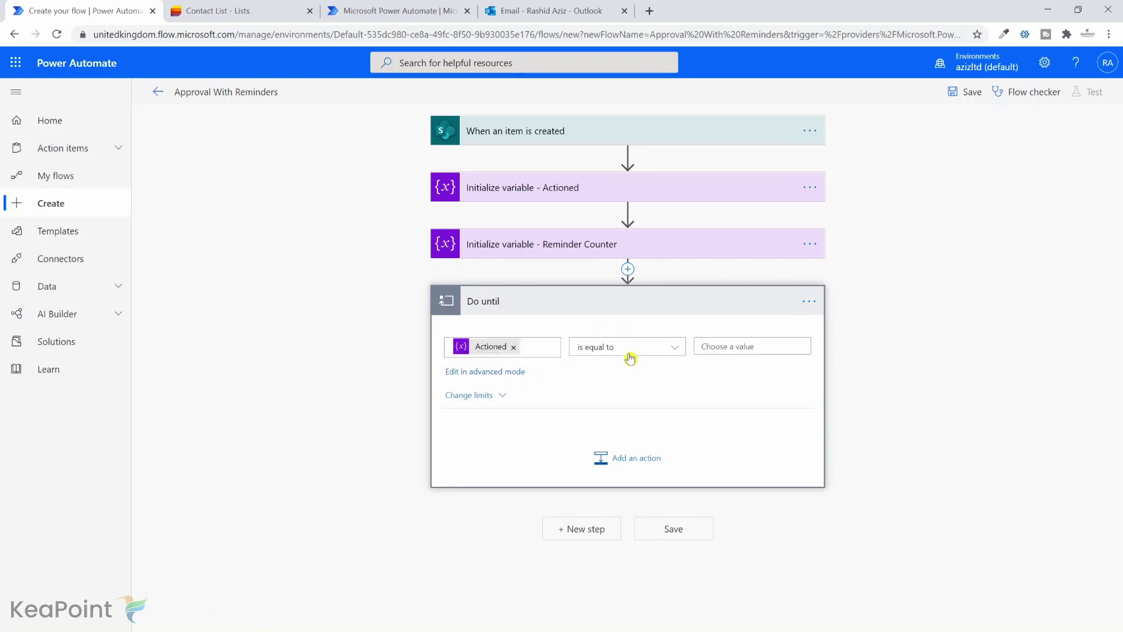
pyautogui.click(720, 346)
pyautogui.click(955, 374)
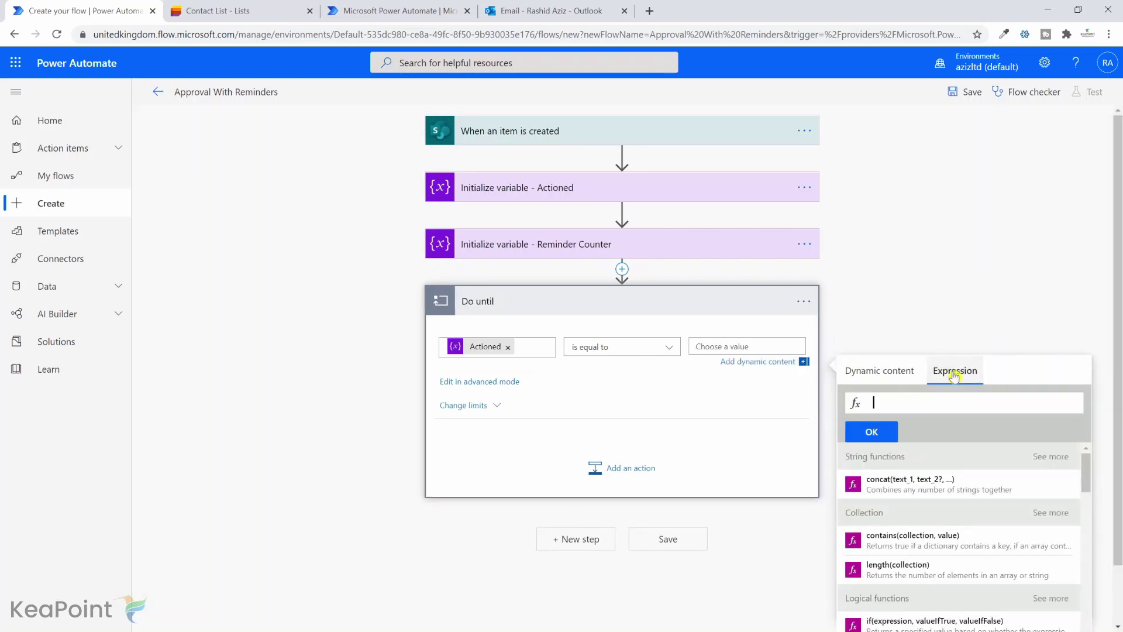
pyautogui.write('tru')
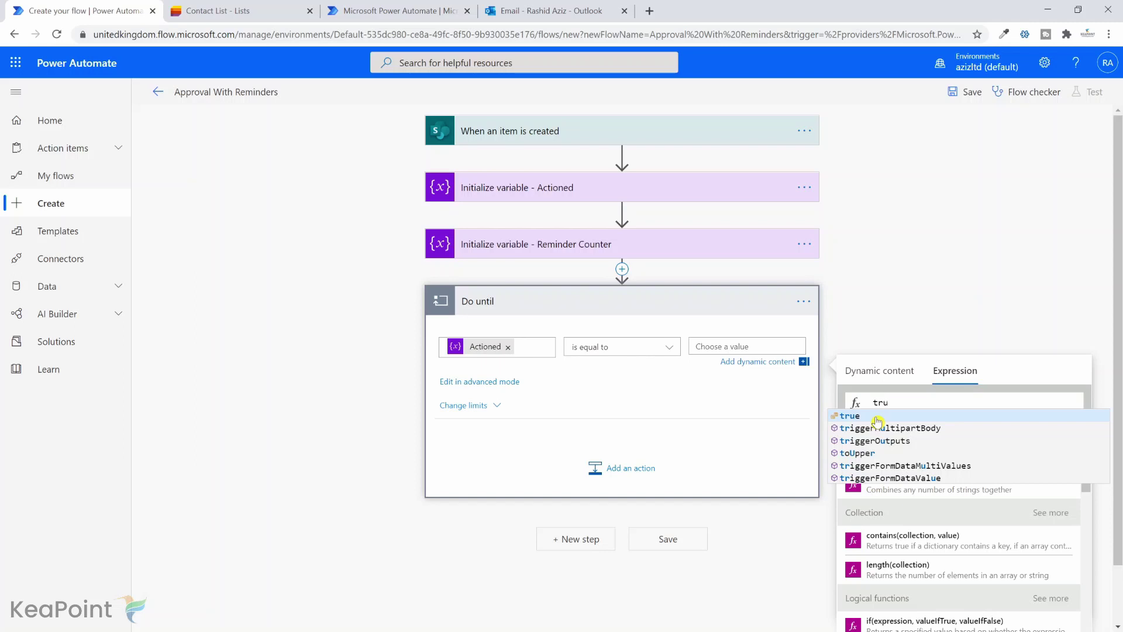
pyautogui.click(878, 416)
pyautogui.click(875, 430)
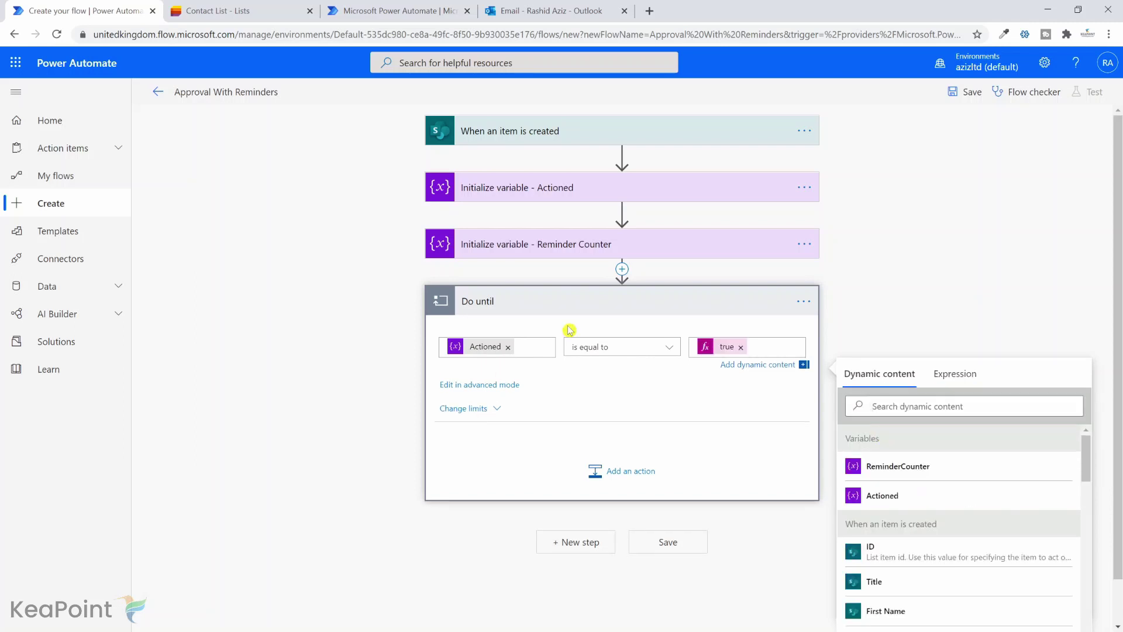
# - Add a 'Start and wait for an approval' action after the Do until loop
pyautogui.click(493, 367)
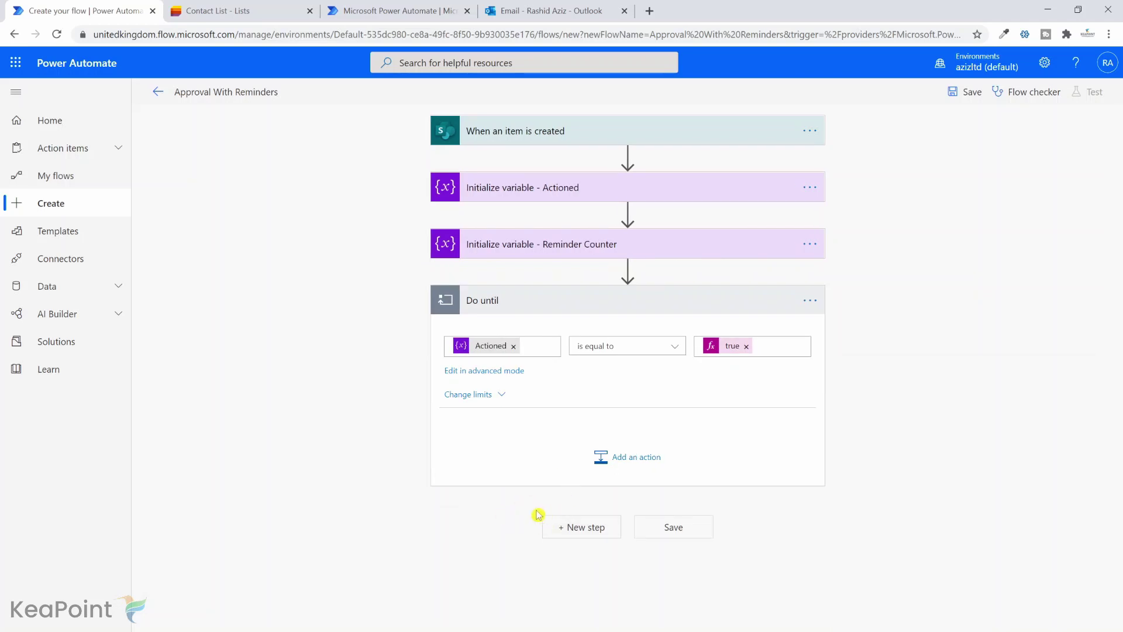
pyautogui.click(589, 531)
pyautogui.write('start')
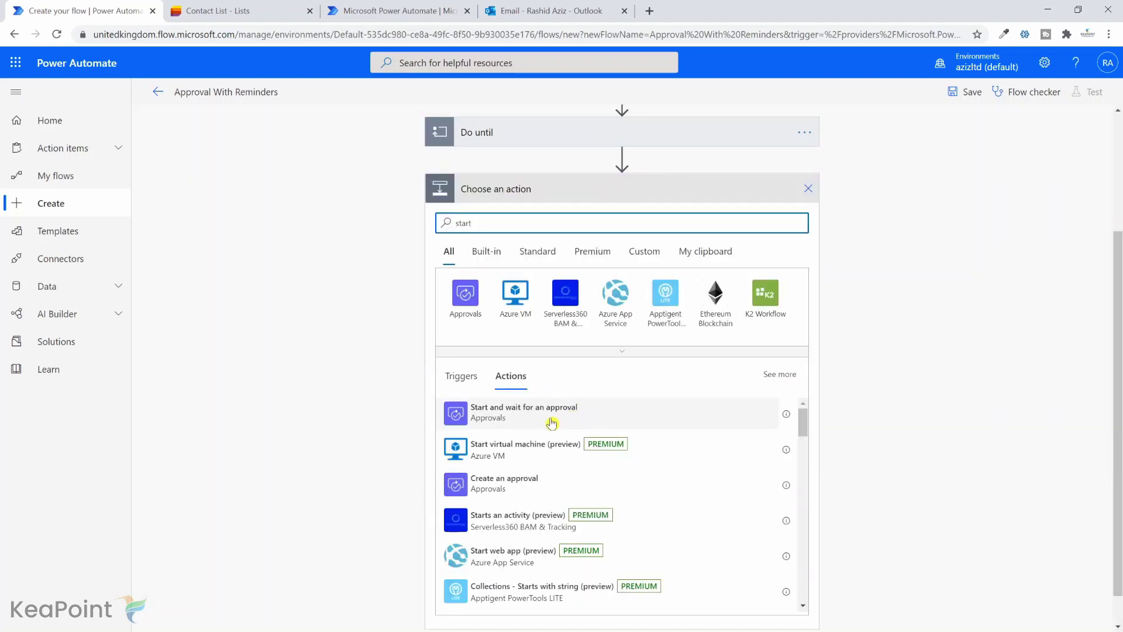
pyautogui.click(547, 420)
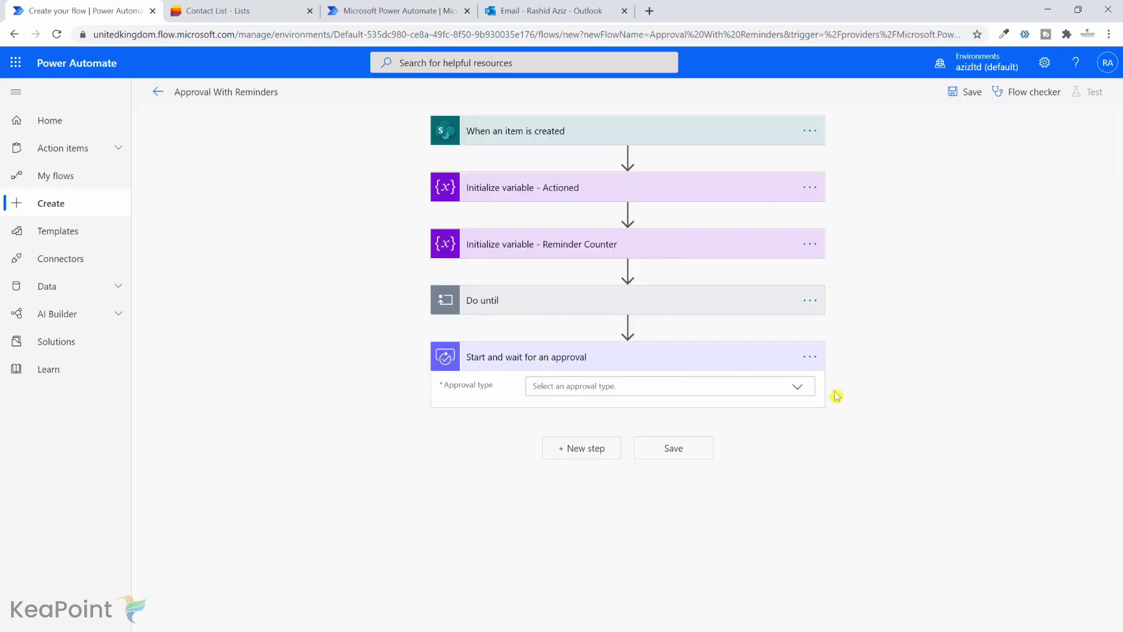
pyautogui.click(800, 386)
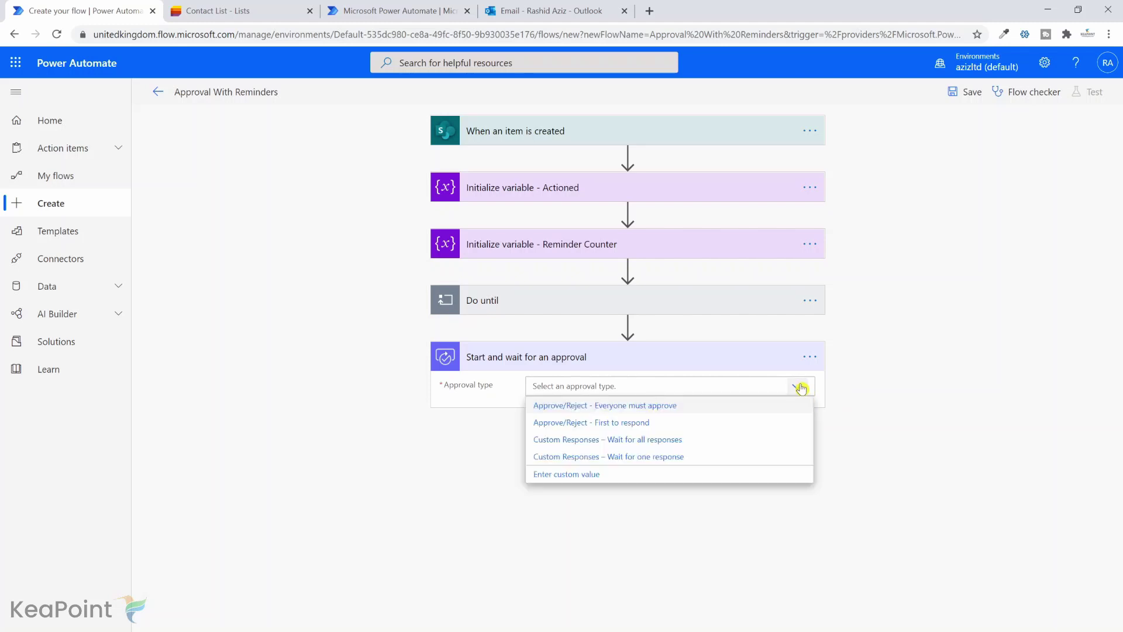
# - Set the approval to Approve/Reject - First to respond, titled 'Contact Approval', with the chosen approver
pyautogui.click(672, 428)
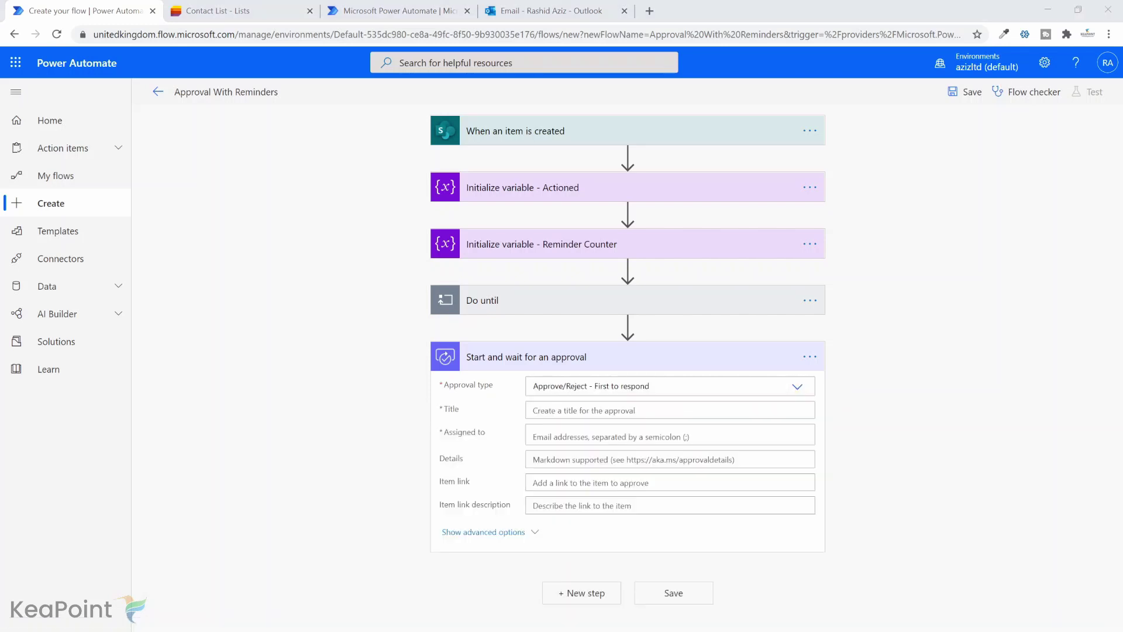
pyautogui.click(579, 411)
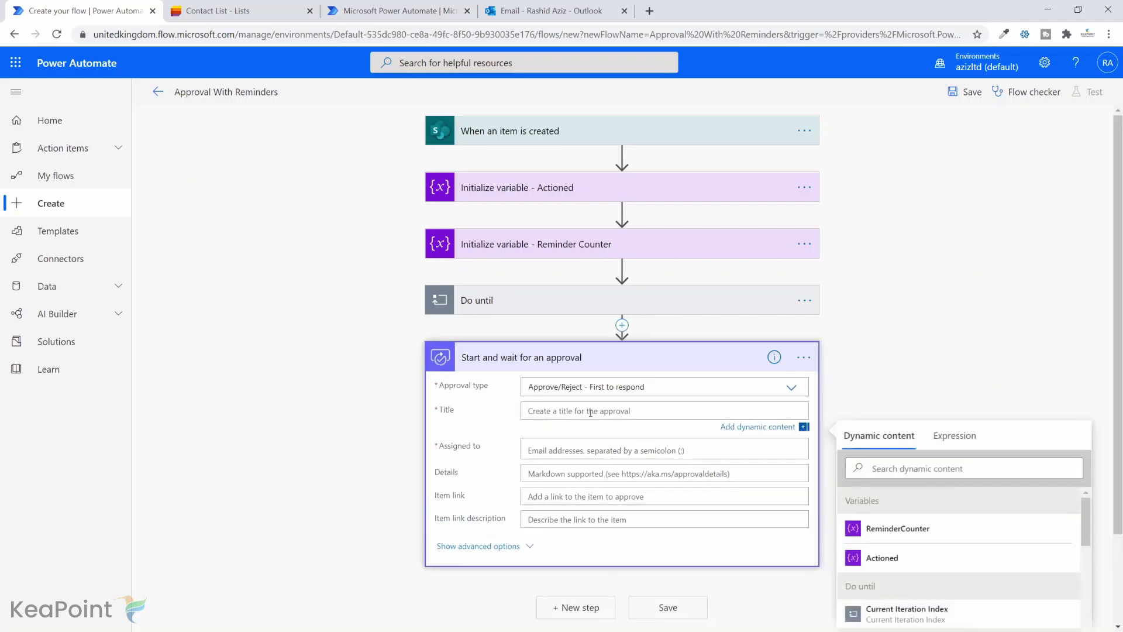
pyautogui.write('Contact Approval')
pyautogui.click(583, 444)
pyautogui.write('rashid')
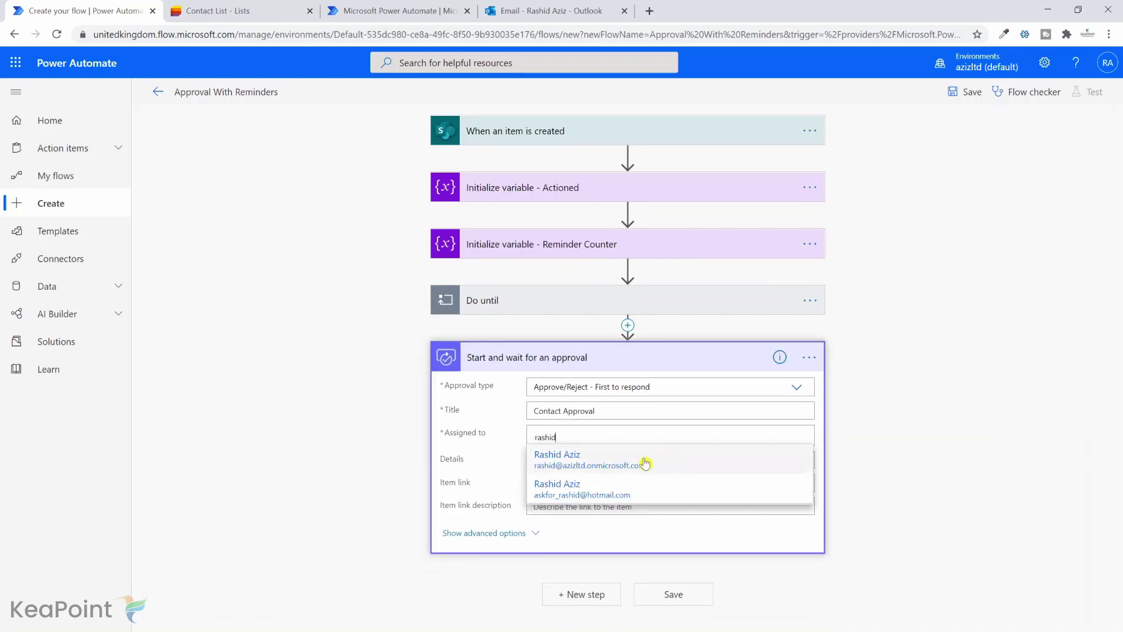
pyautogui.click(646, 463)
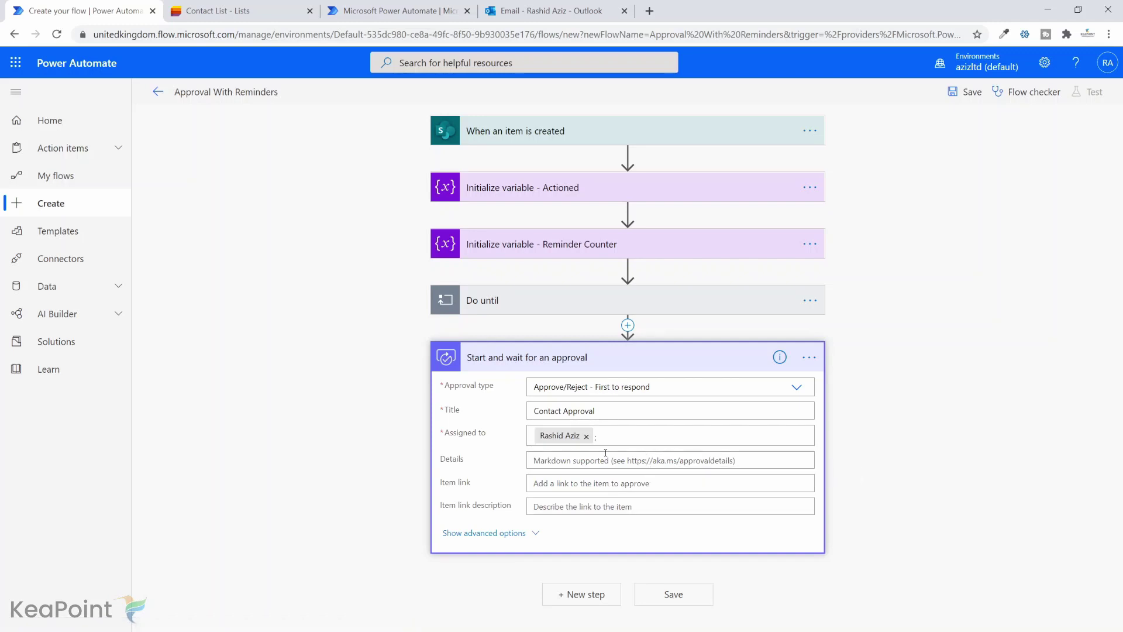
# - Link the approval to the list item and set the link description to First Name plus Last Name
pyautogui.click(603, 483)
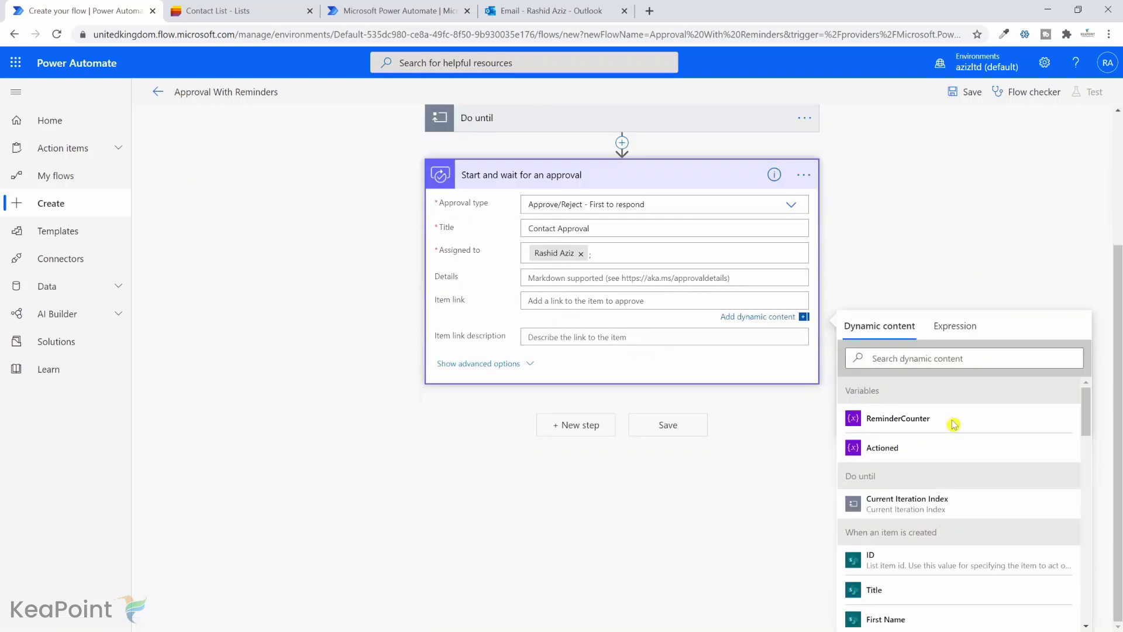
pyautogui.scroll(-10, 924, 578)
pyautogui.click(927, 577)
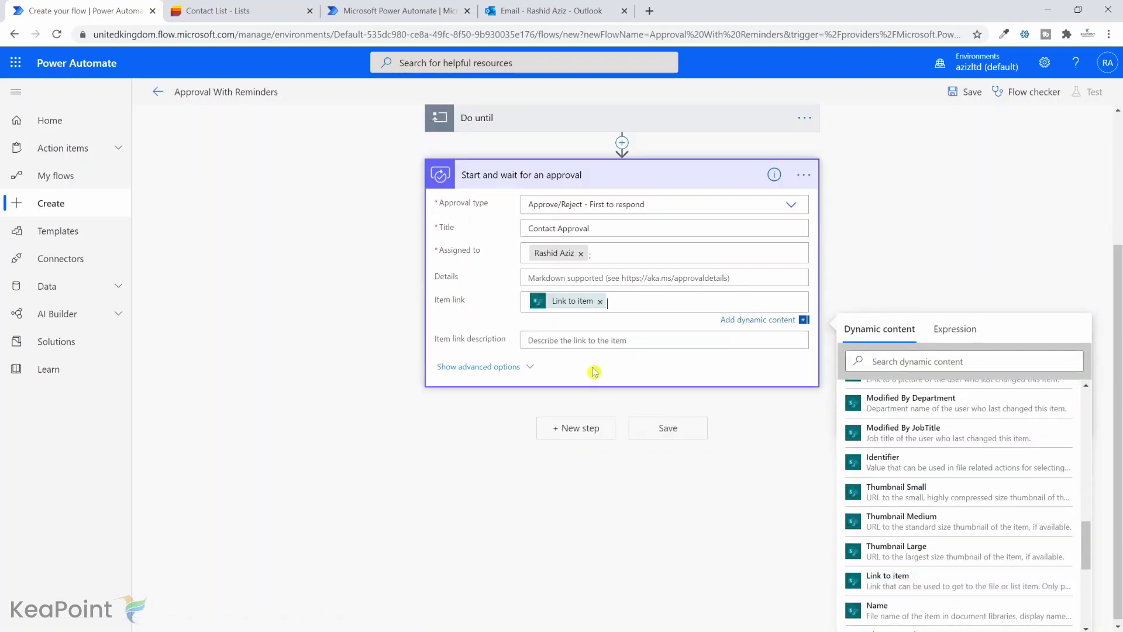
pyautogui.click(592, 341)
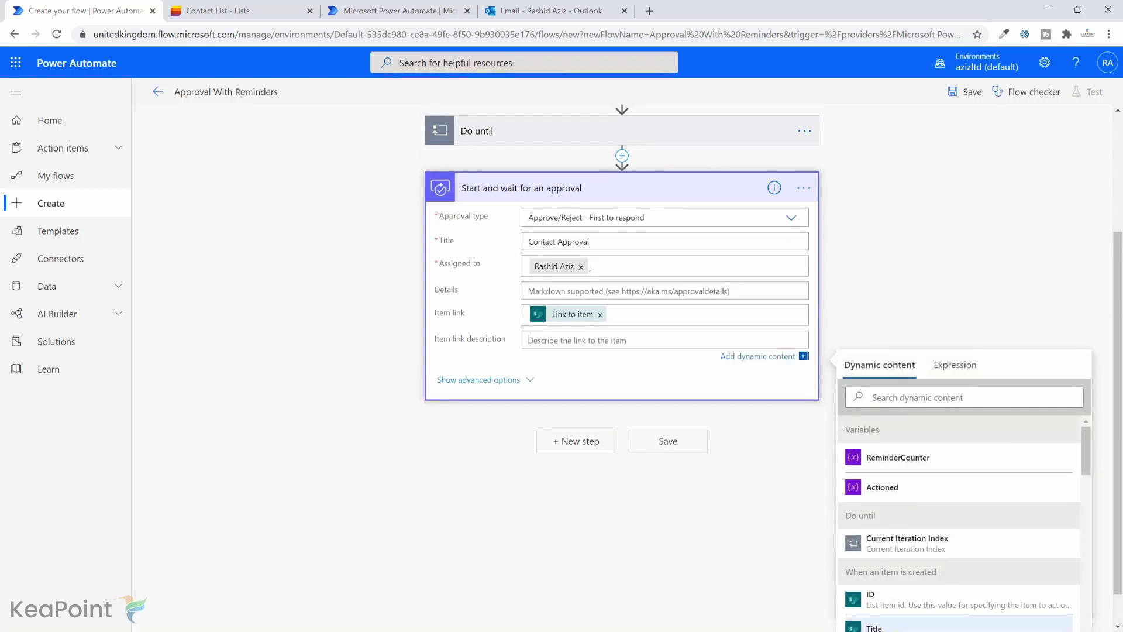
pyautogui.scroll(-2, 892, 576)
pyautogui.click(890, 563)
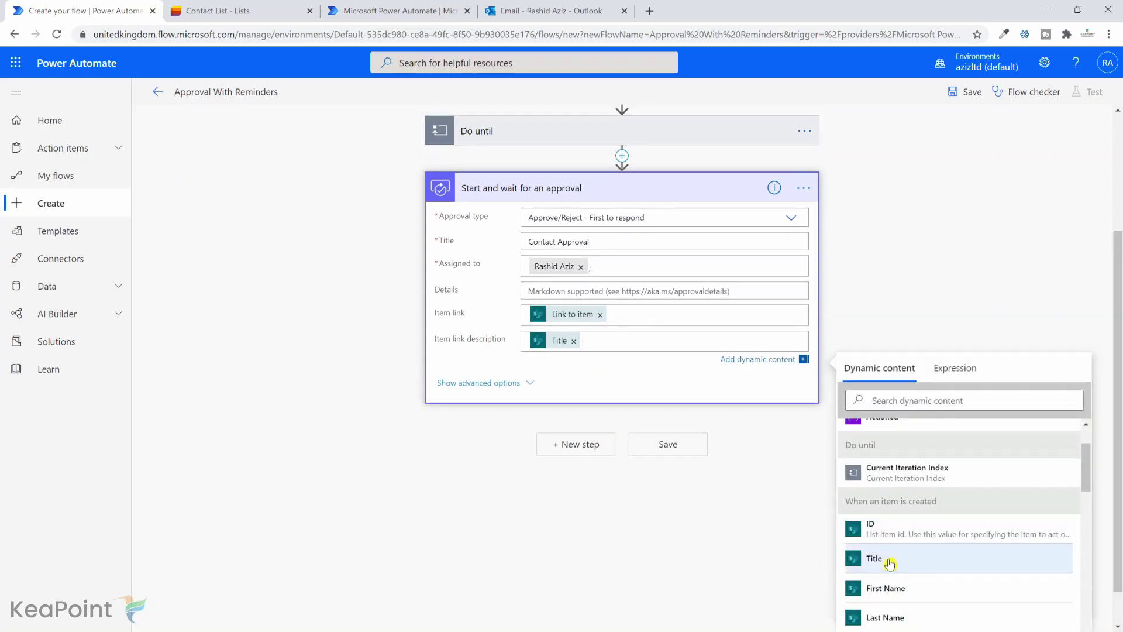
pyautogui.click(574, 341)
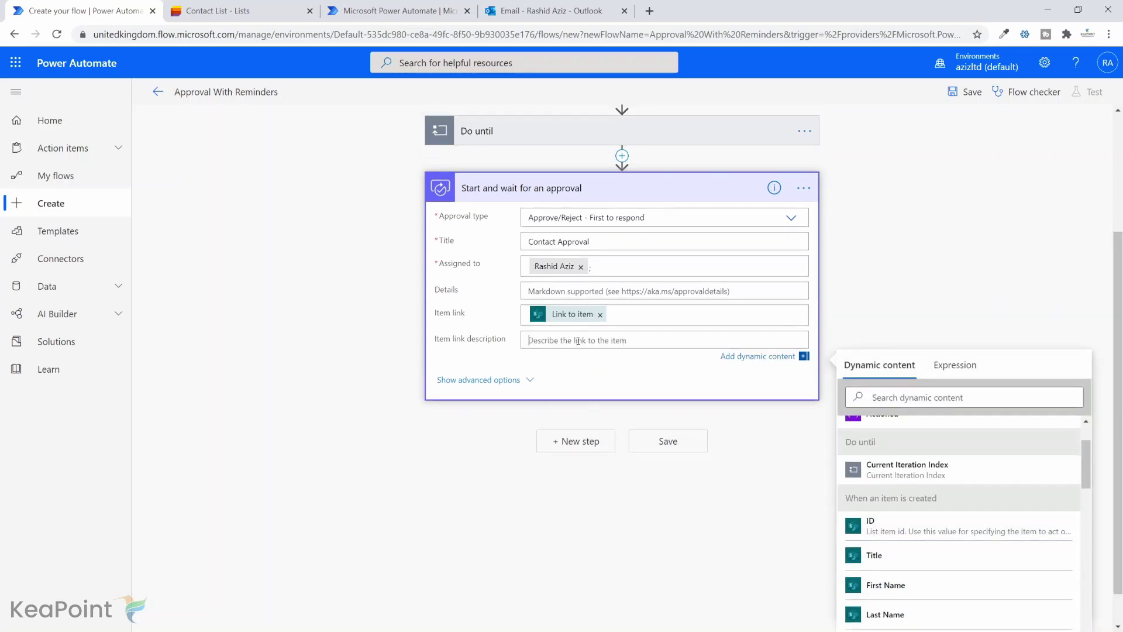
pyautogui.click(882, 584)
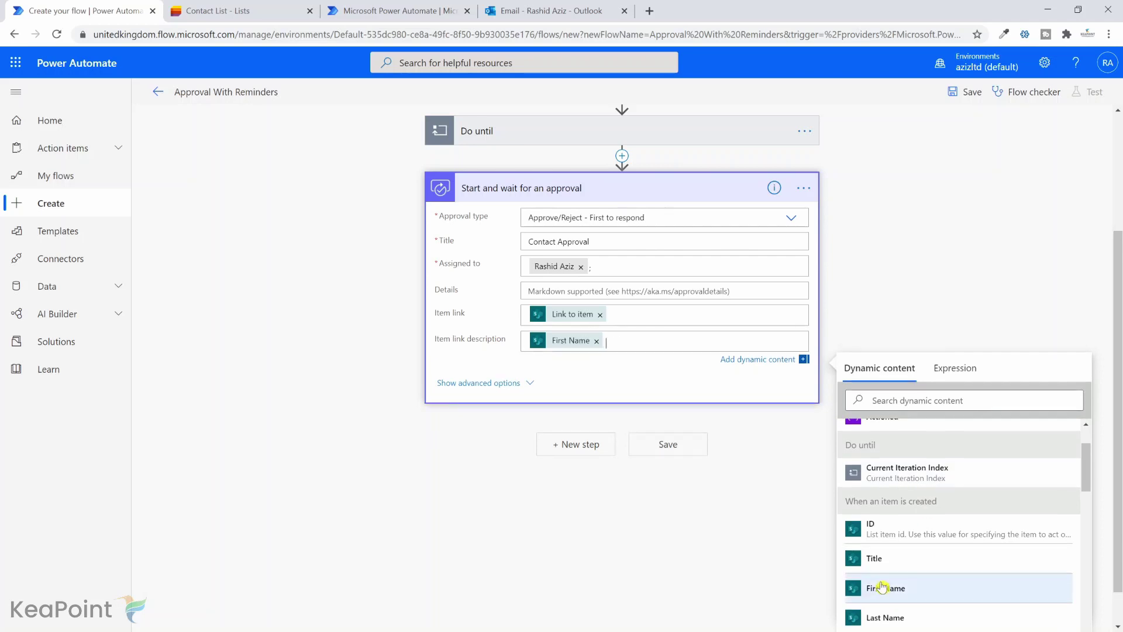
pyautogui.click(885, 614)
pyautogui.click(691, 383)
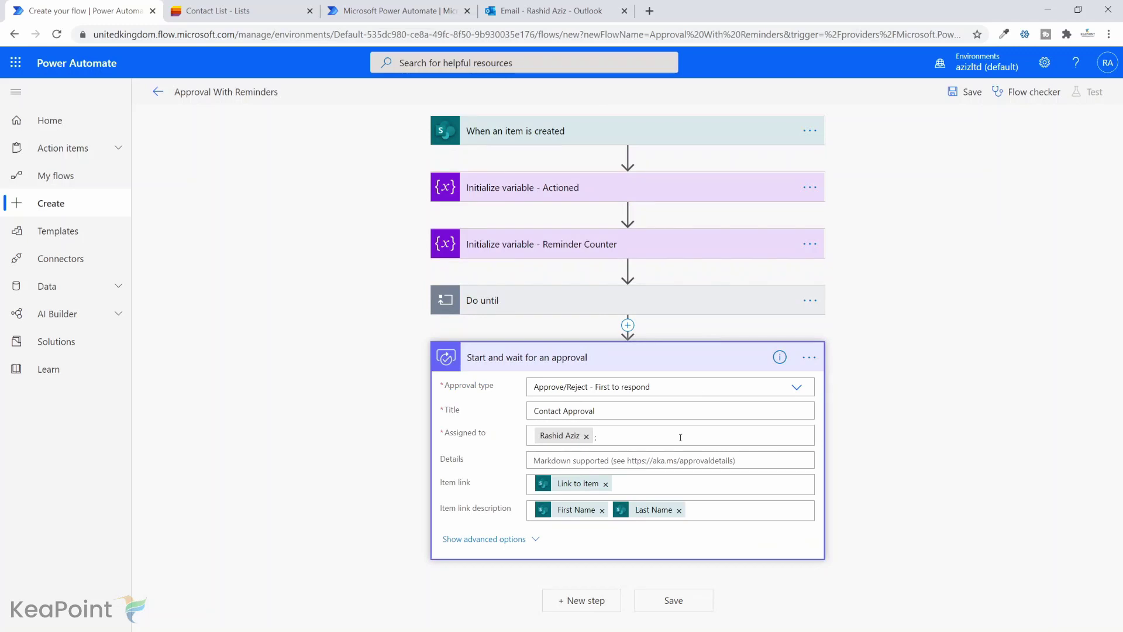
pyautogui.click(702, 302)
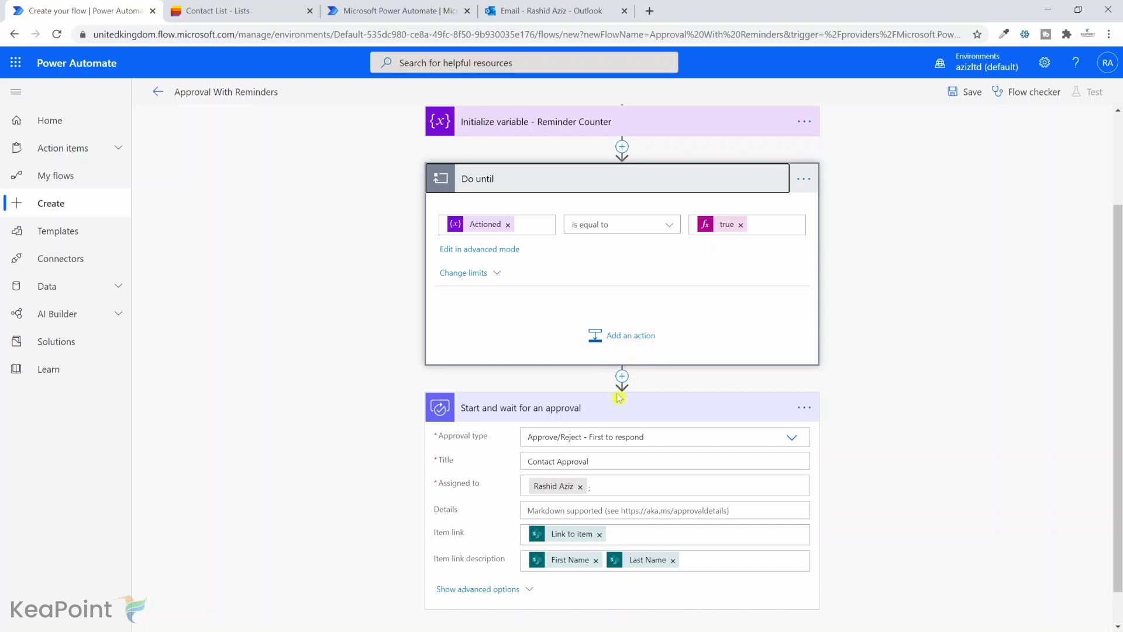
# - Drag the Contact Approval step into the Do until loop's action area
pyautogui.moveTo(619, 409); pyautogui.dragTo(622, 317)
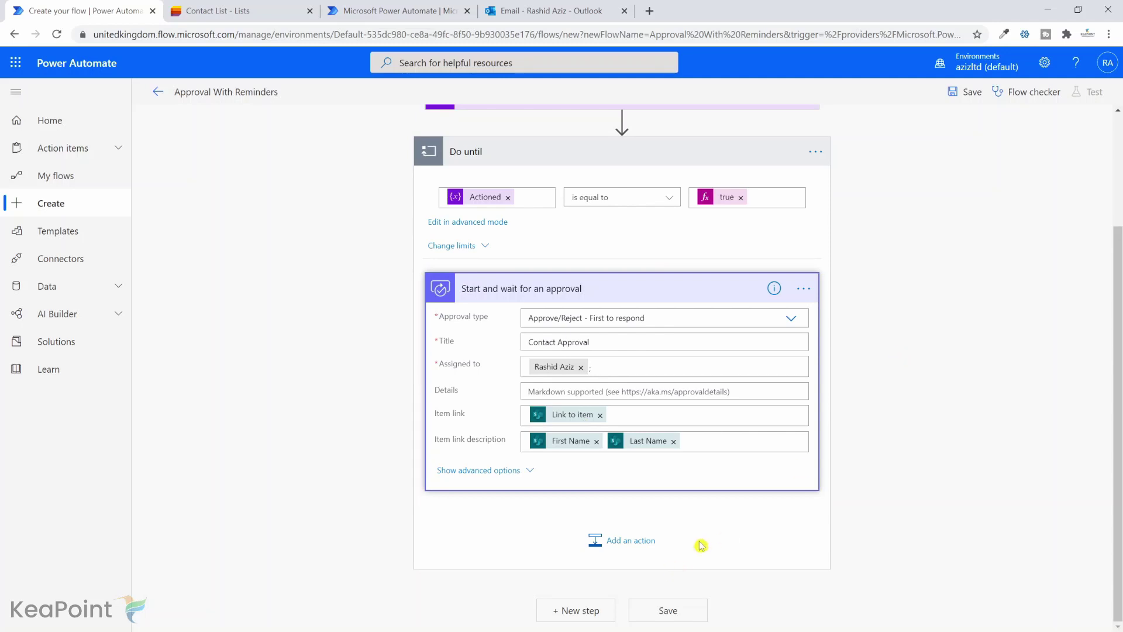
pyautogui.scroll(3, 923, 246)
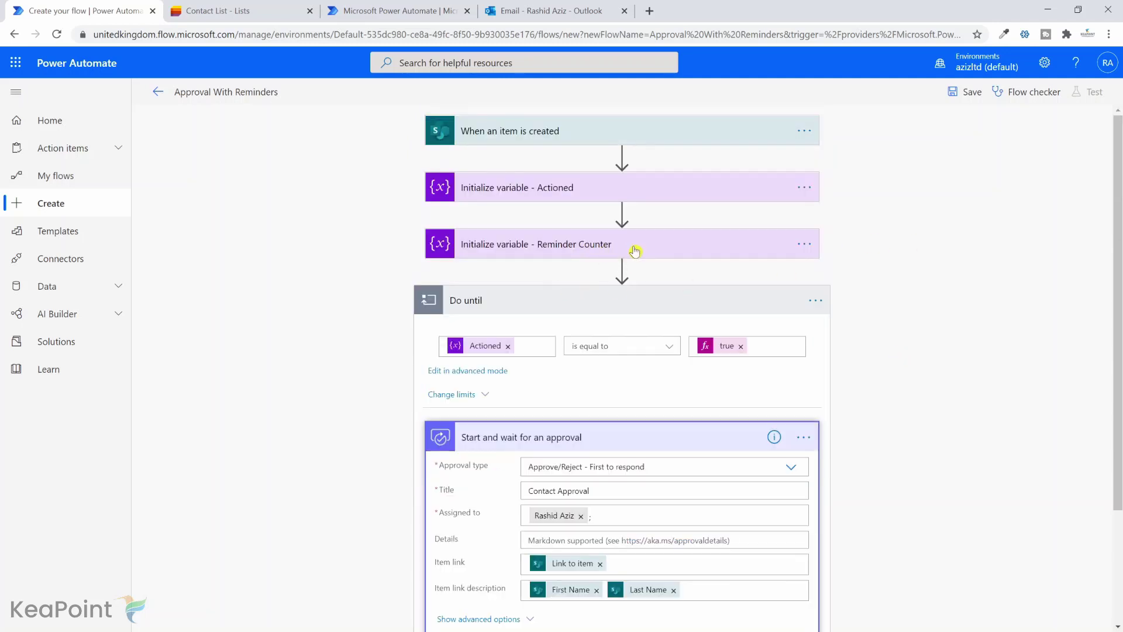
pyautogui.scroll(-3, 643, 316)
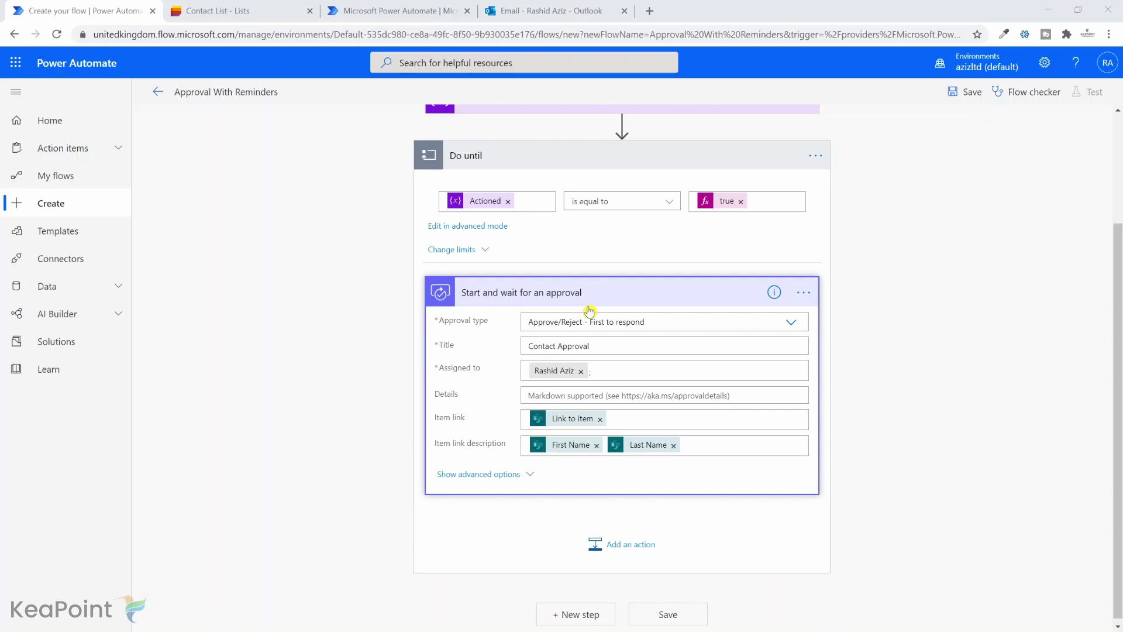
# - Set the Contact Approval step's Timeout Duration to PT2M in its settings
pyautogui.click(805, 296)
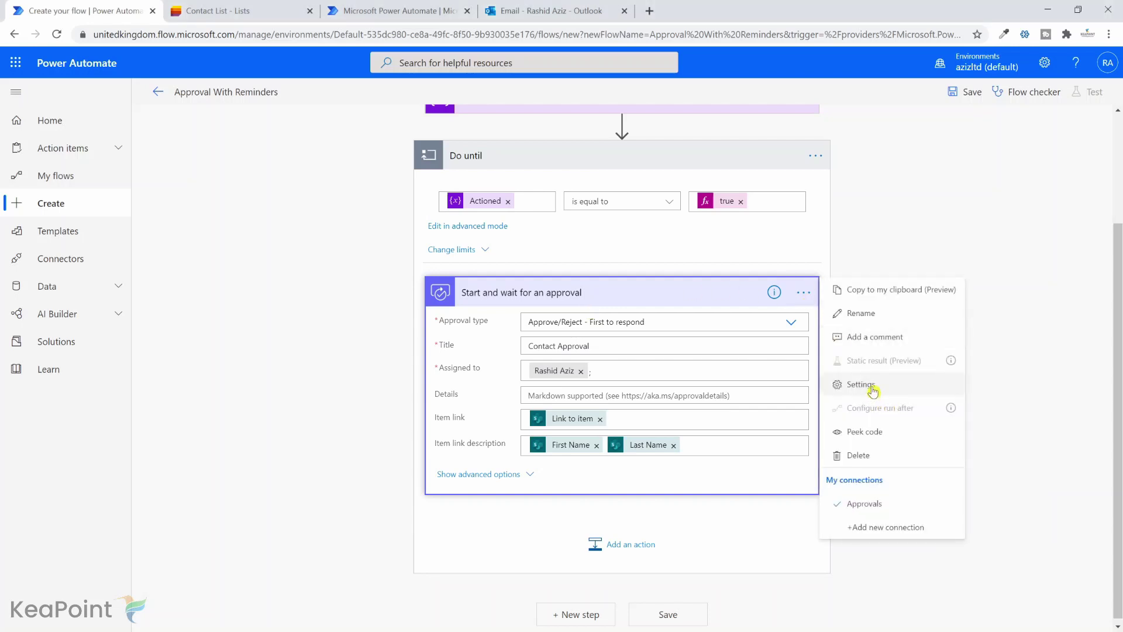
pyautogui.click(860, 384)
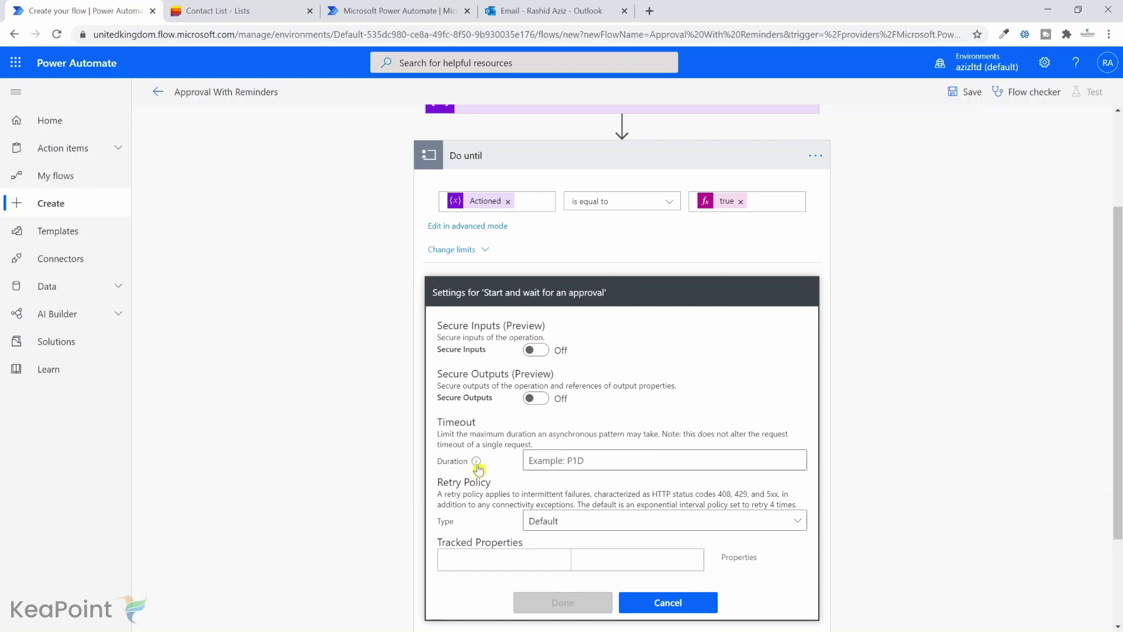
pyautogui.moveTo(476, 465)
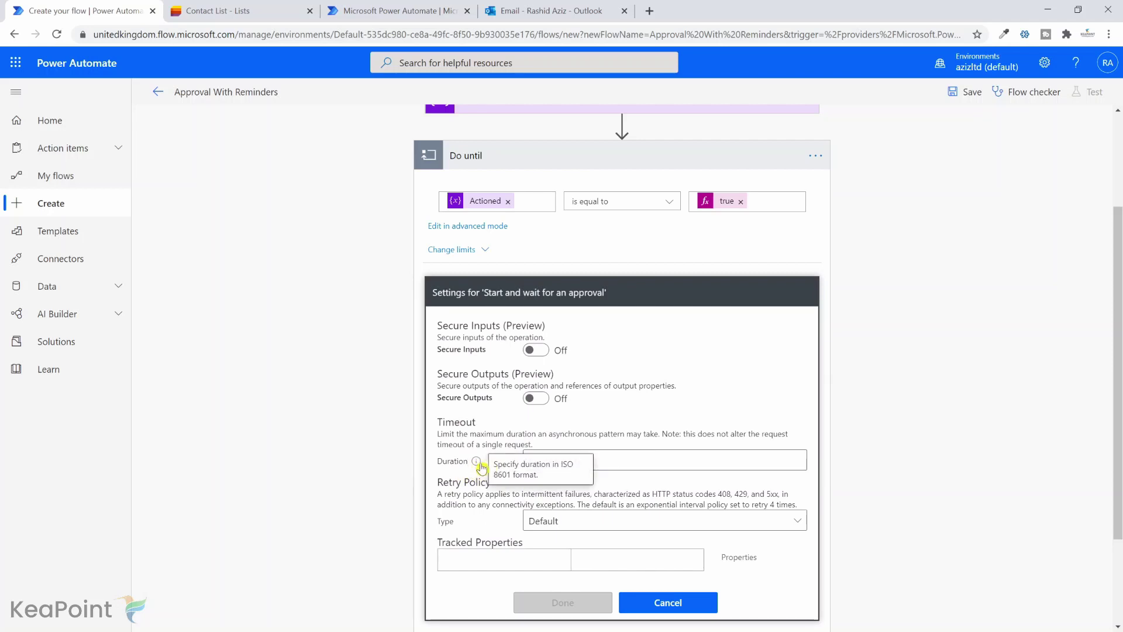
pyautogui.click(629, 477)
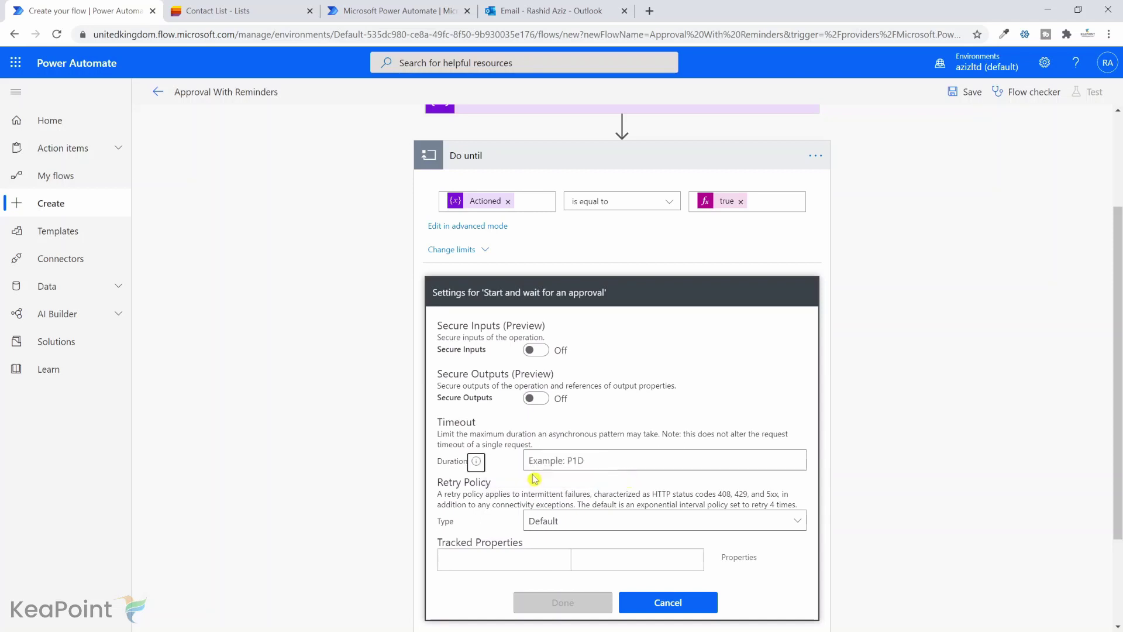
pyautogui.click(593, 462)
pyautogui.write('PT')
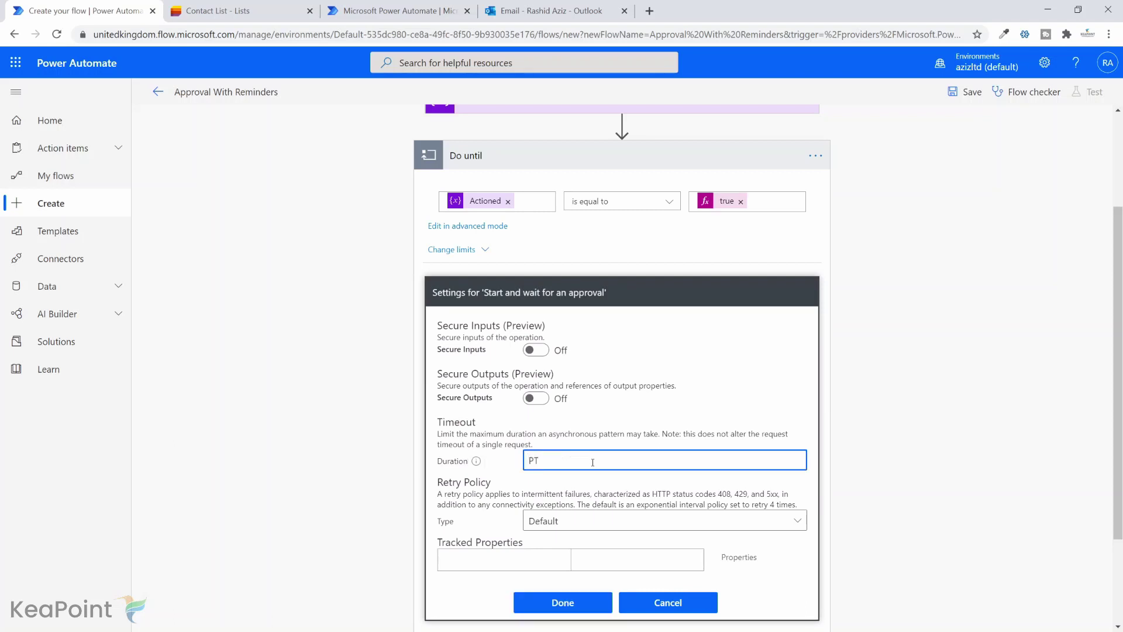
pyautogui.write('2M')
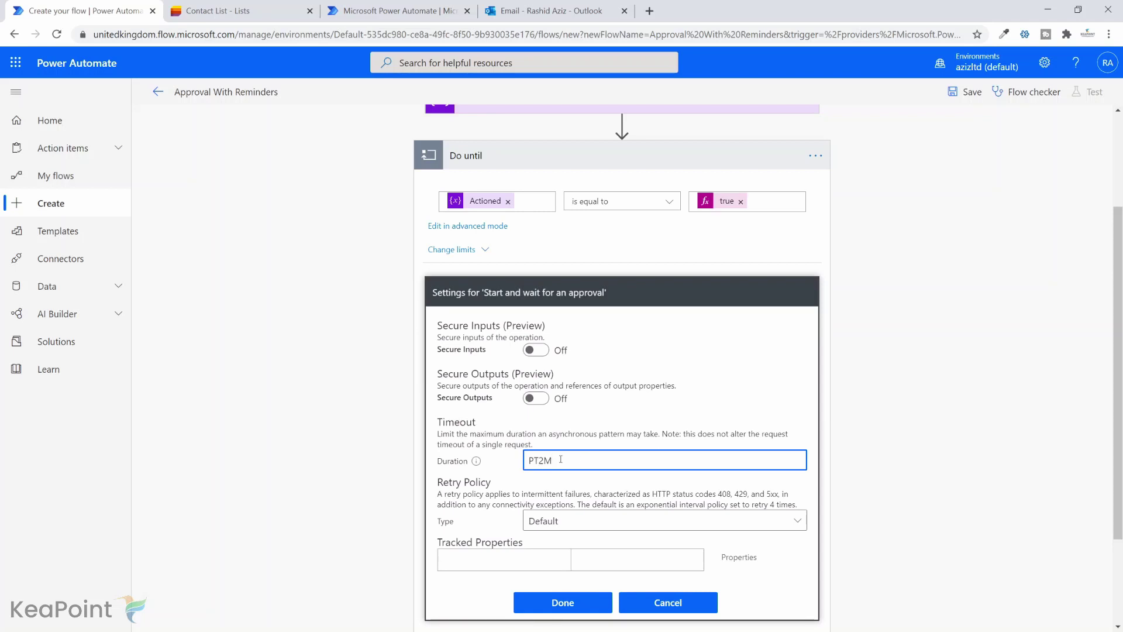
pyautogui.scroll(-1, 561, 461)
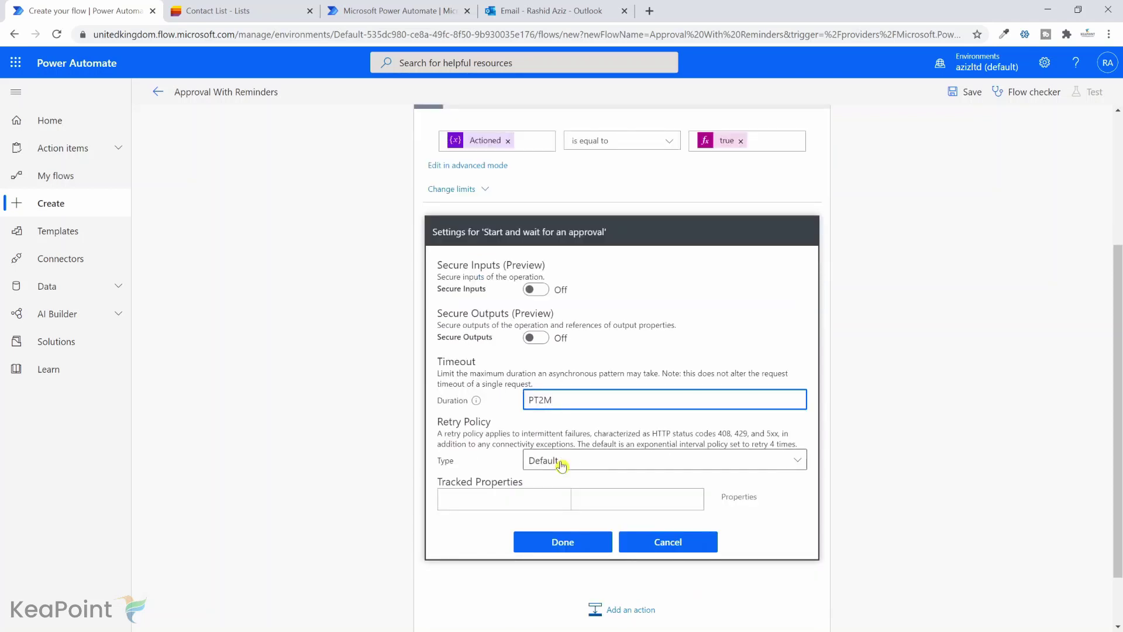
pyautogui.click(579, 539)
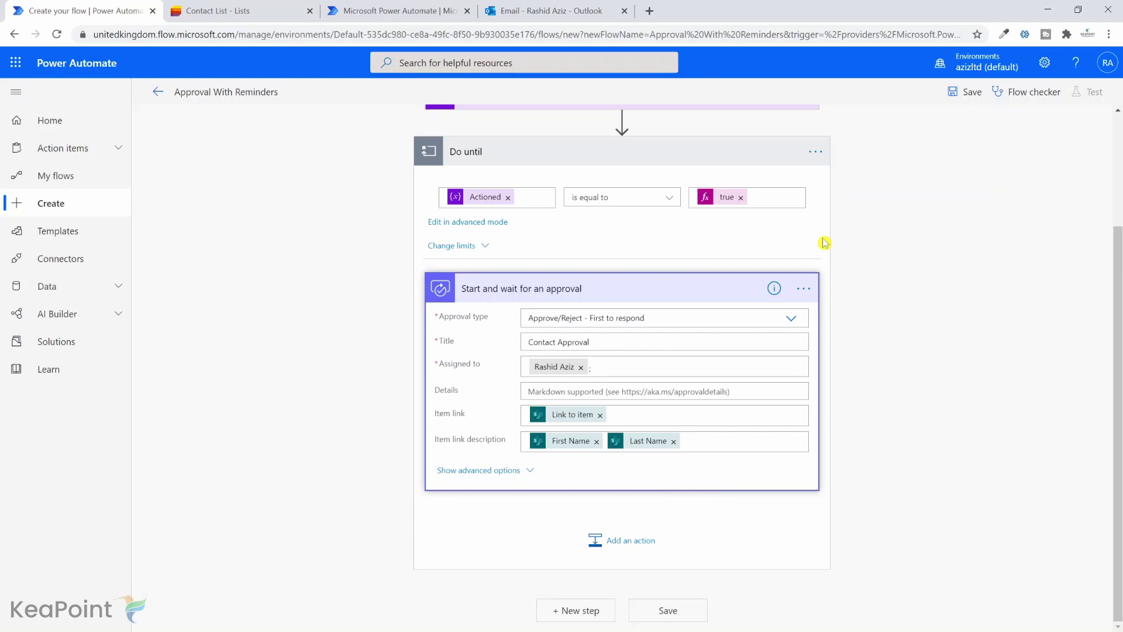
pyautogui.scroll(2, 822, 240)
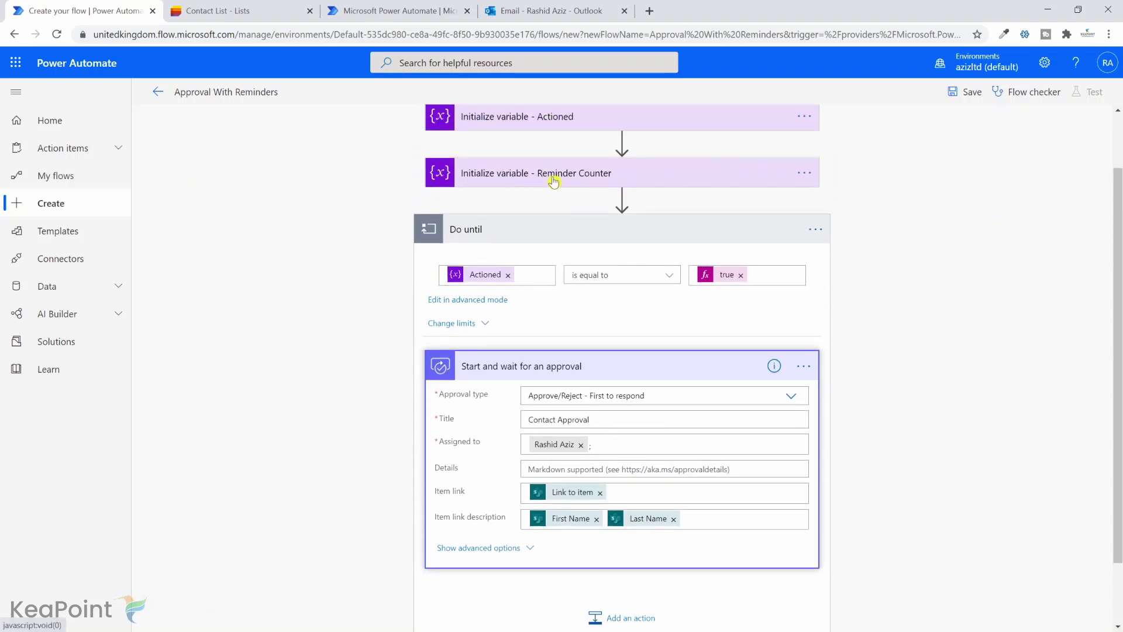
# - Add an Increment variable step in the Do until loop that raises ReminderCounter by 1
pyautogui.scroll(-2, 554, 182)
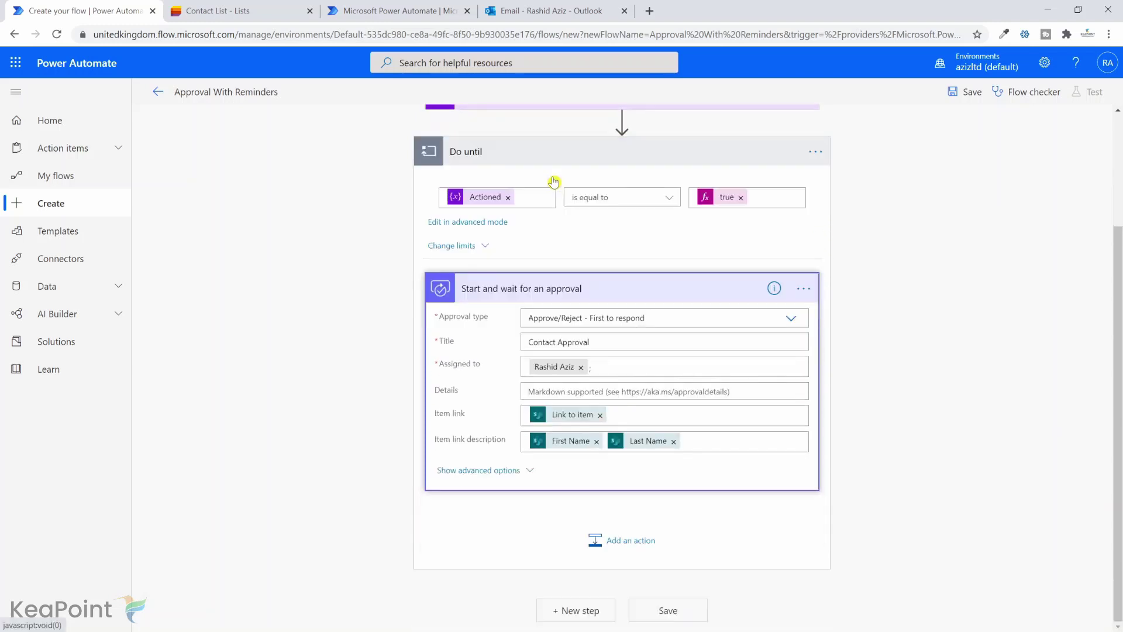
pyautogui.click(622, 546)
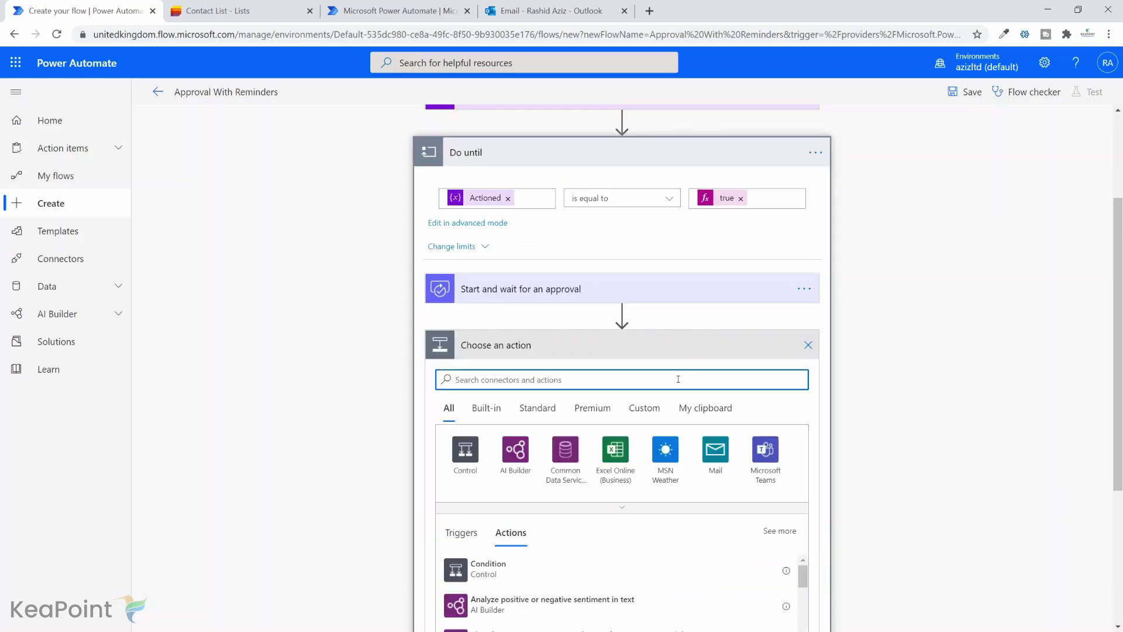
pyautogui.write('increment')
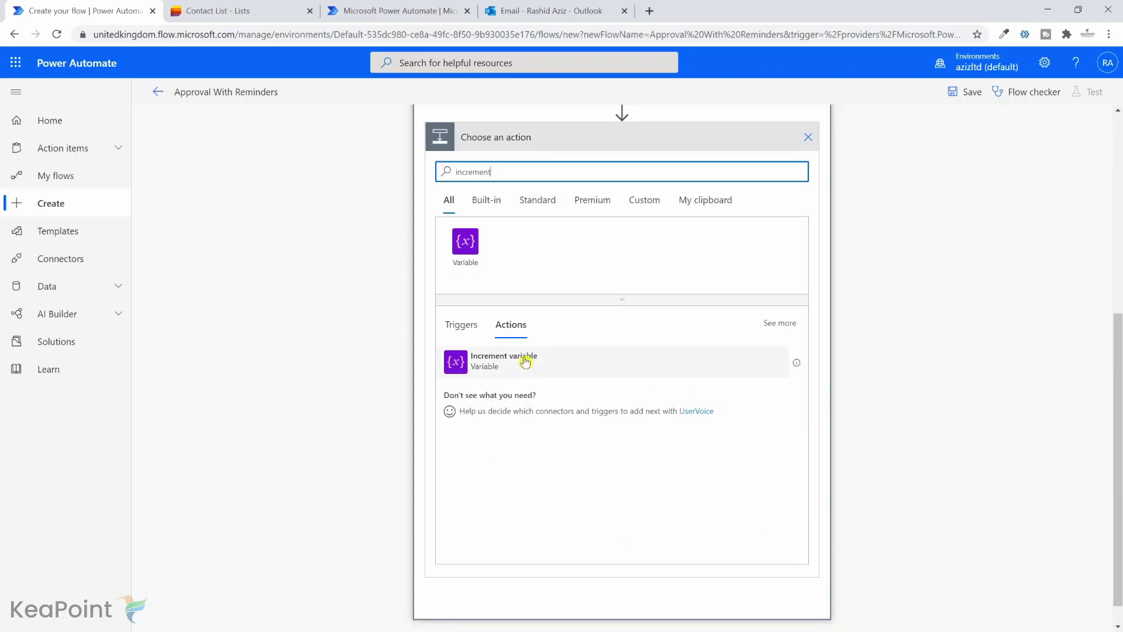
pyautogui.click(525, 362)
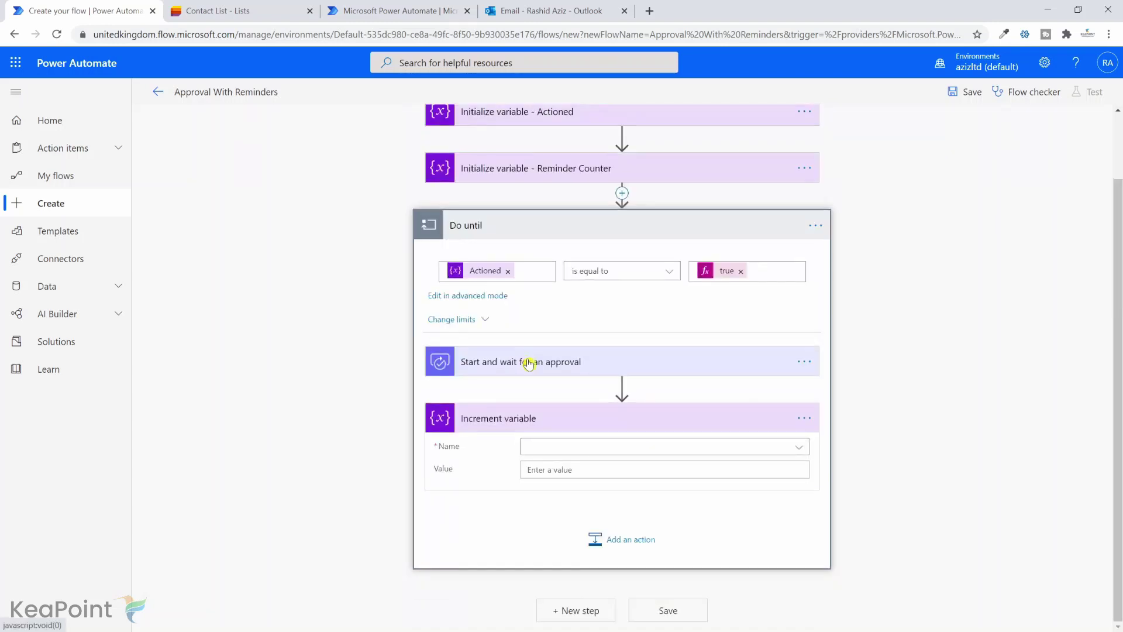
pyautogui.click(791, 447)
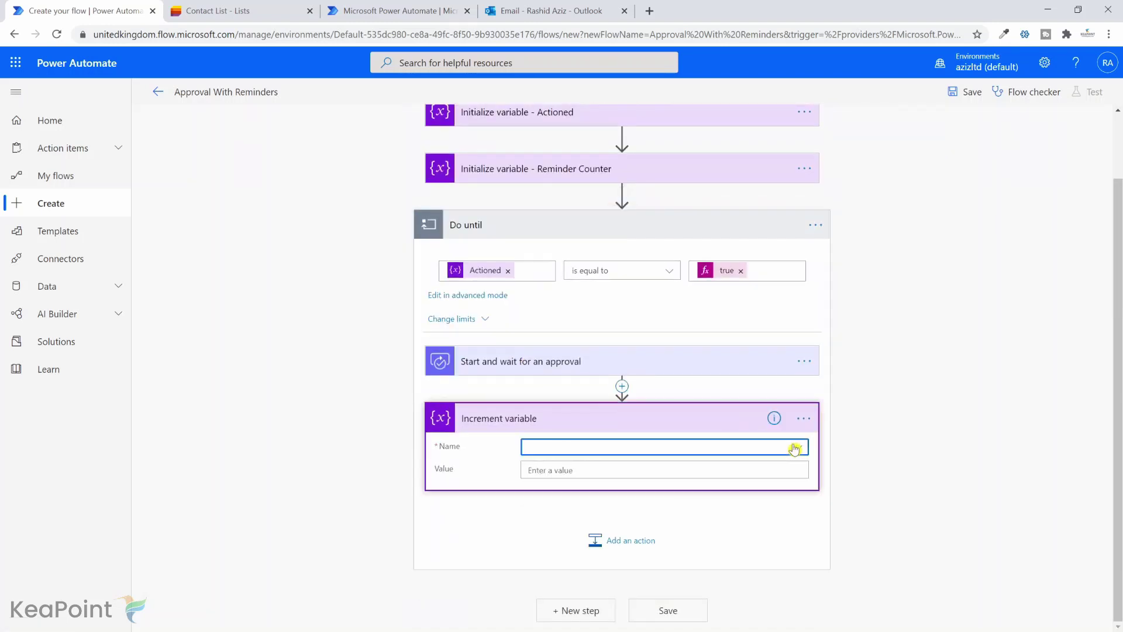
pyautogui.click(795, 447)
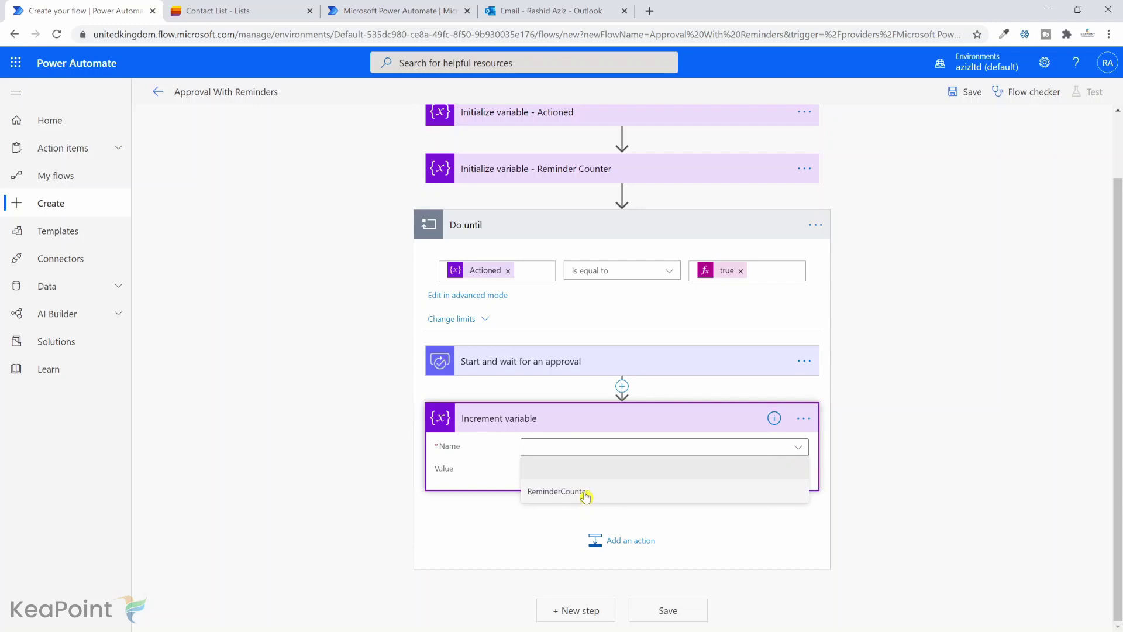
pyautogui.click(586, 492)
pyautogui.click(571, 468)
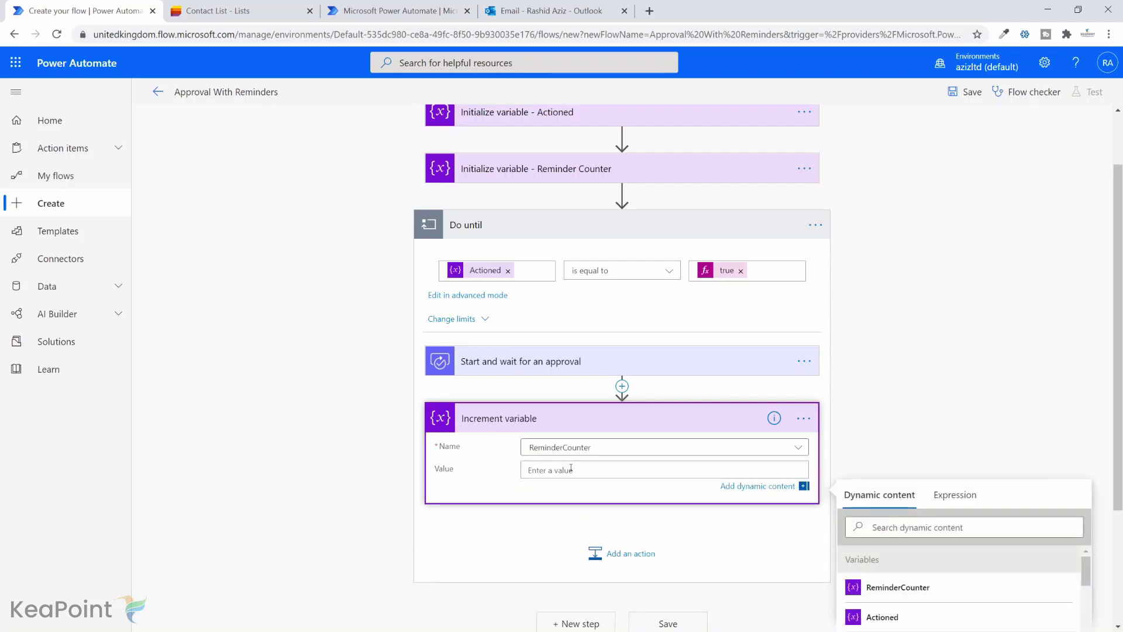
pyautogui.write('1')
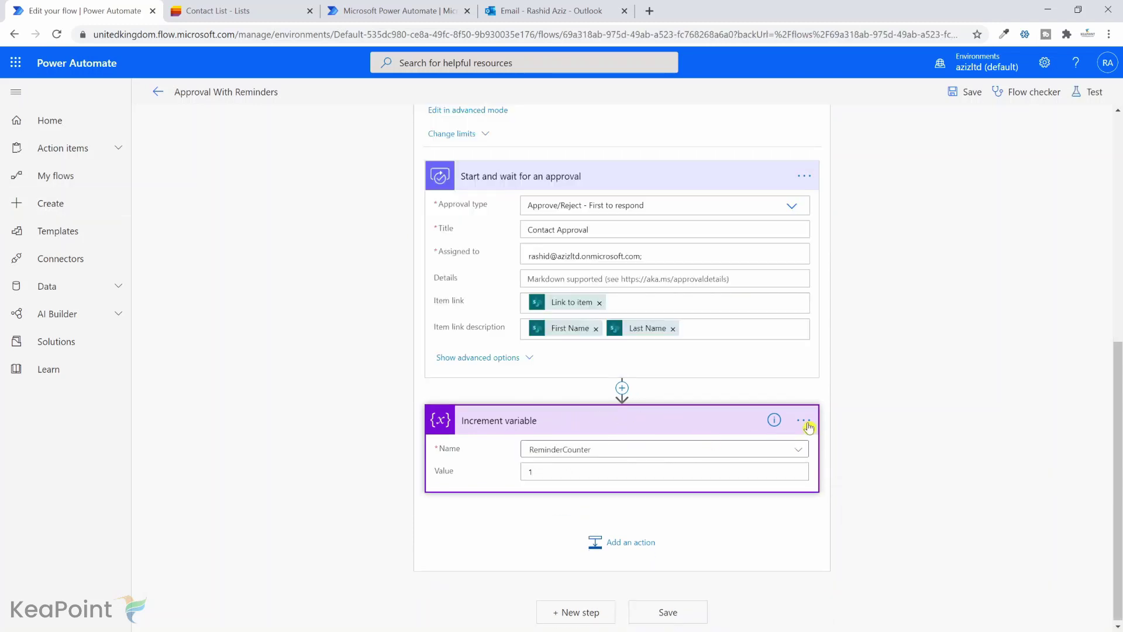
# - Set the Increment variable step's run-after so it also runs when the approval has timed out
pyautogui.click(807, 422)
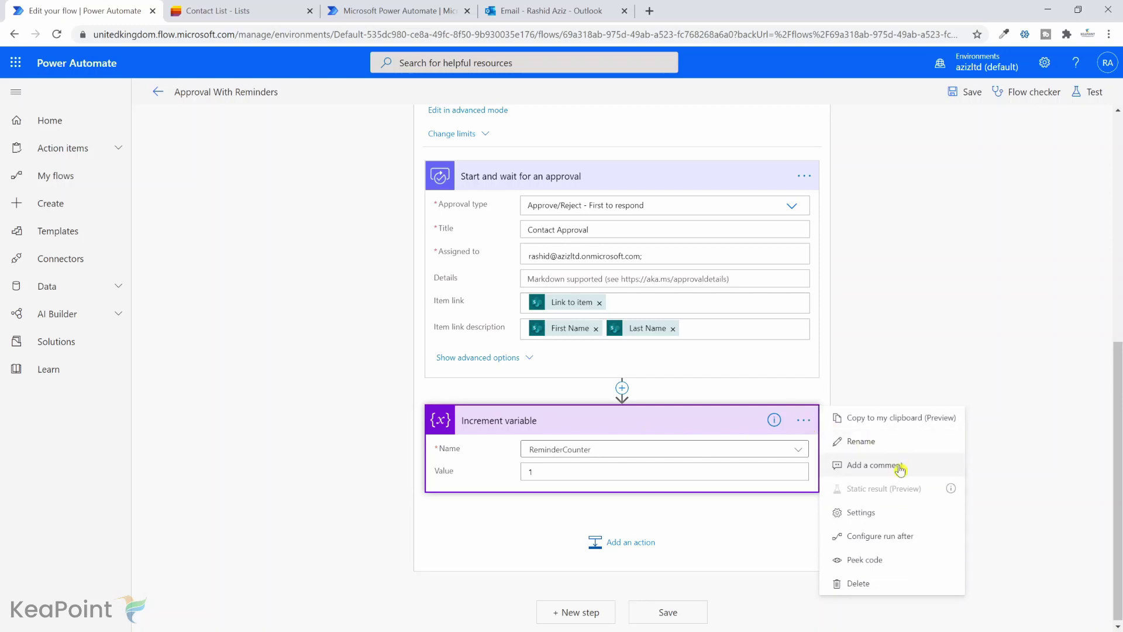
pyautogui.click(917, 543)
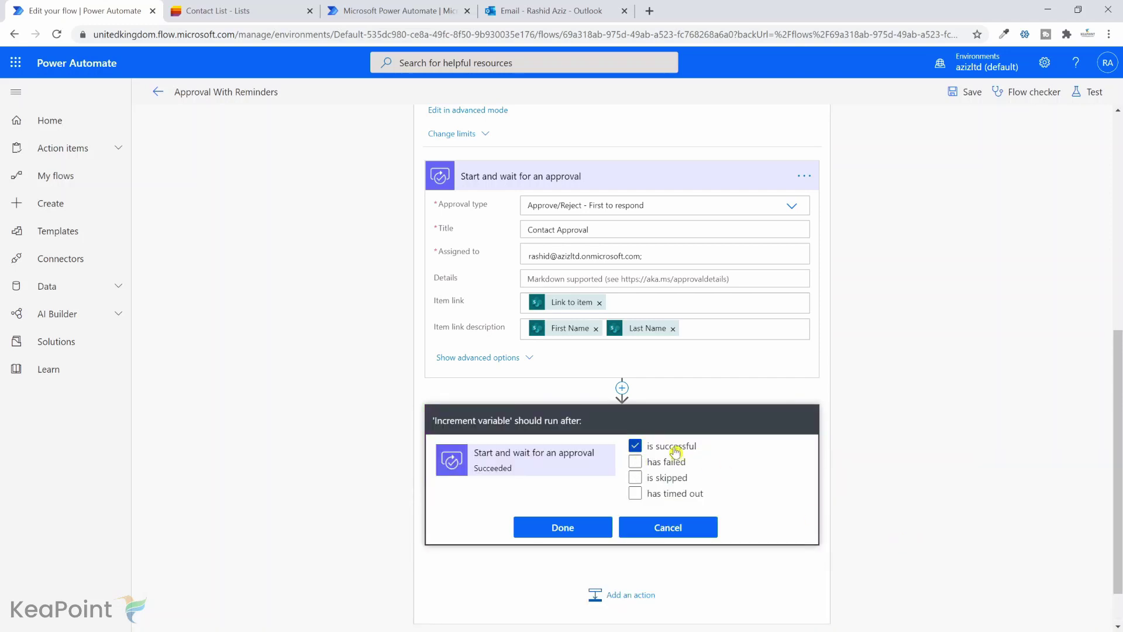
pyautogui.click(635, 495)
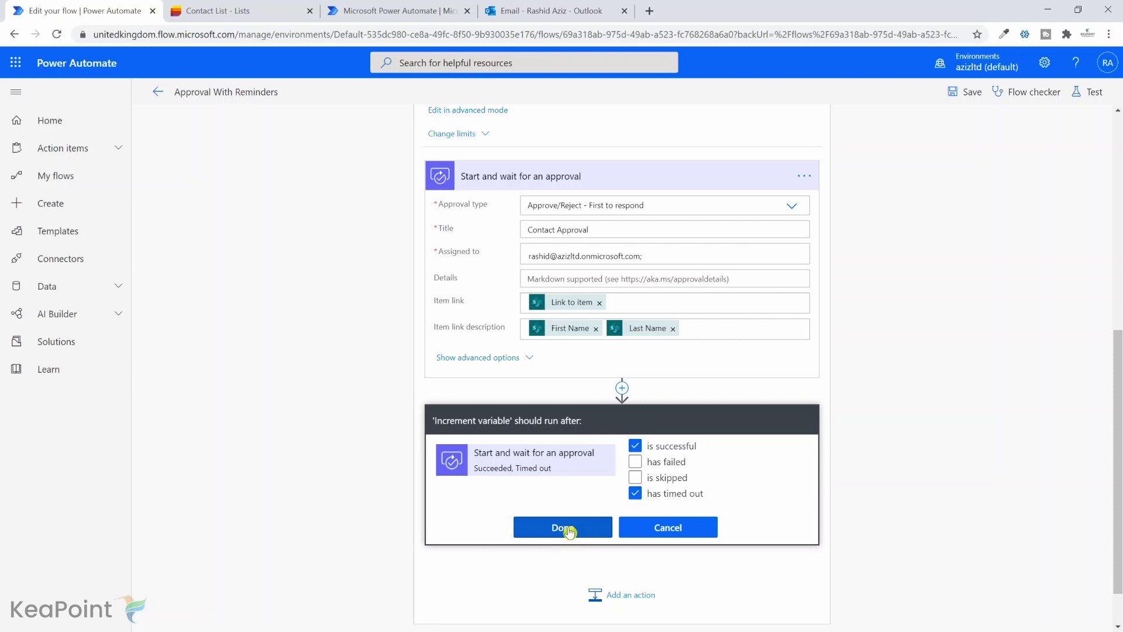
pyautogui.click(567, 529)
# - Add a Condition after the increment checking that the approval Outcome is not equal to null
pyautogui.click(614, 540)
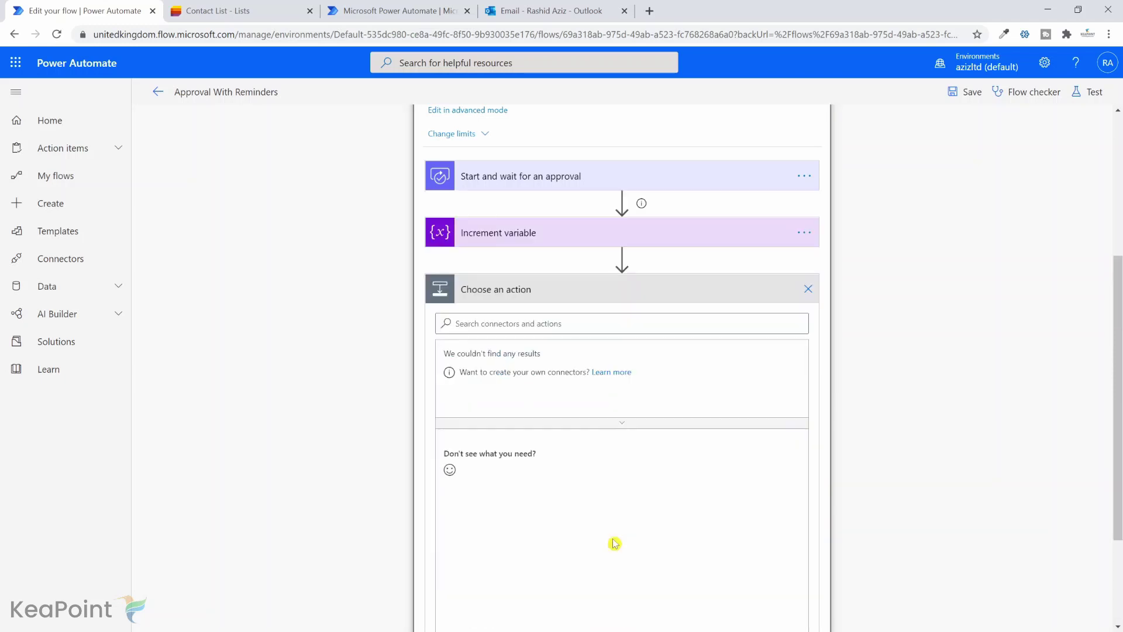
pyautogui.write('control')
pyautogui.click(468, 515)
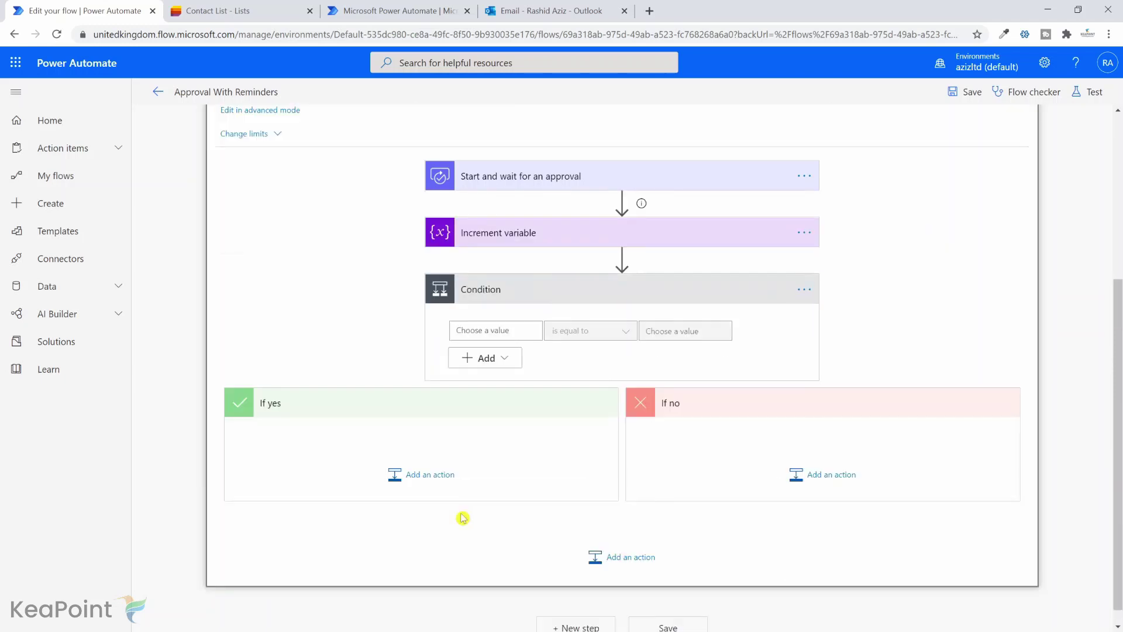
pyautogui.click(512, 331)
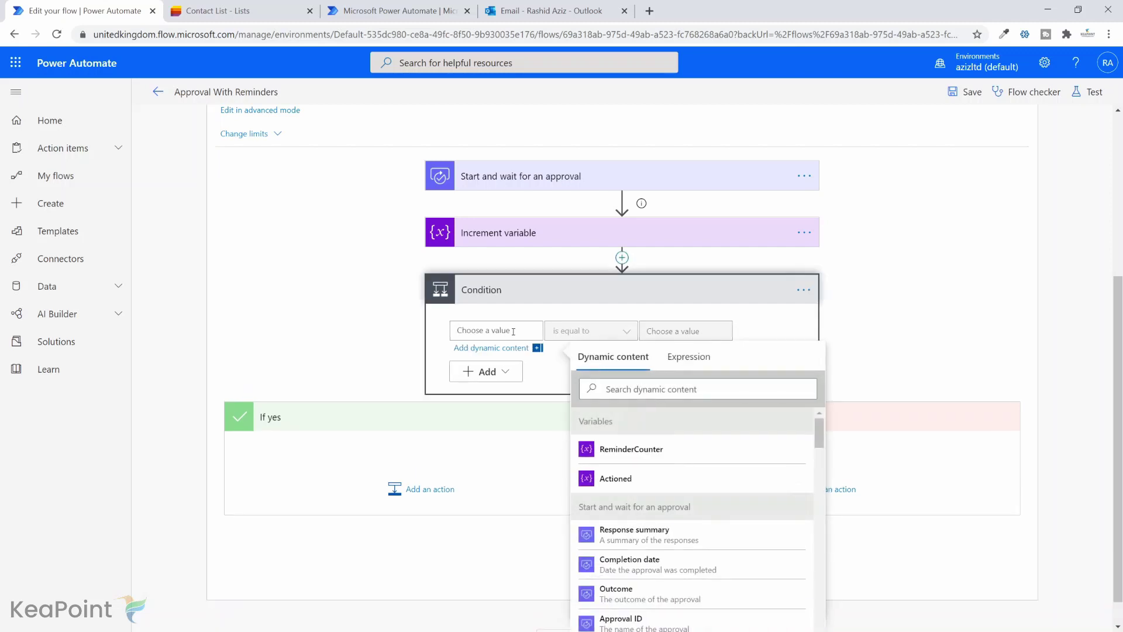
pyautogui.click(642, 597)
pyautogui.click(626, 330)
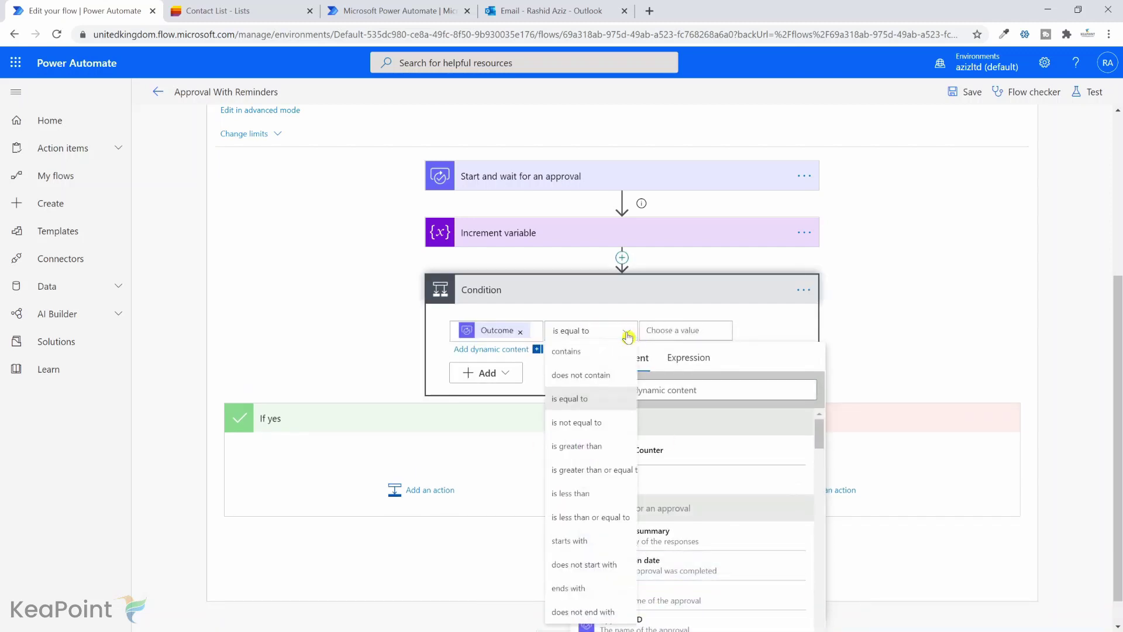
pyautogui.click(597, 422)
pyautogui.click(693, 331)
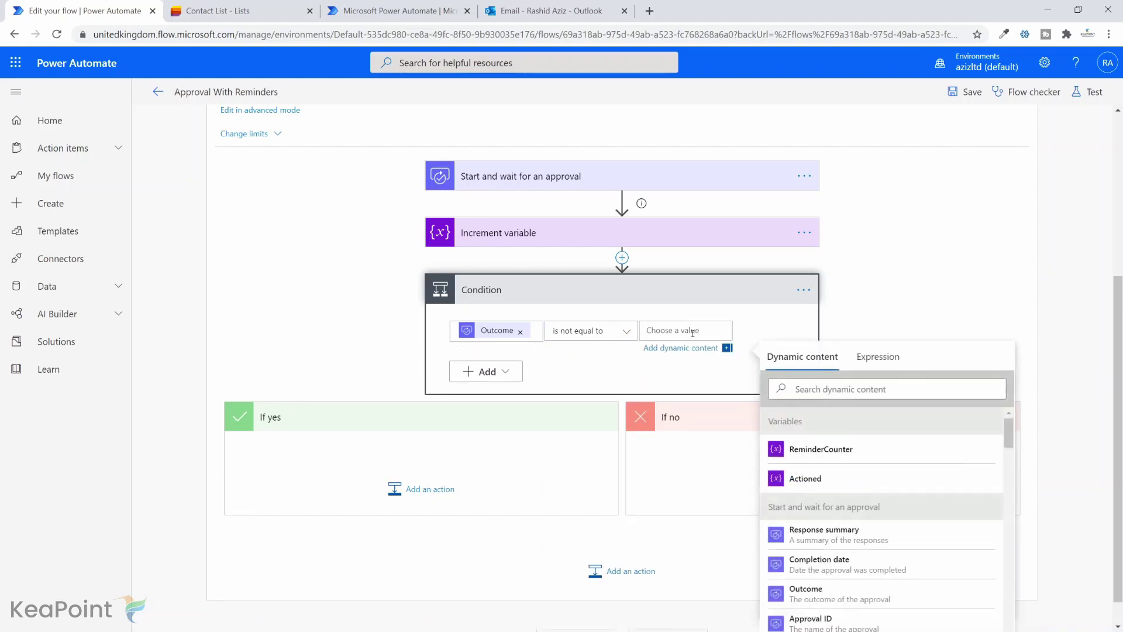
pyautogui.click(882, 358)
pyautogui.write('null')
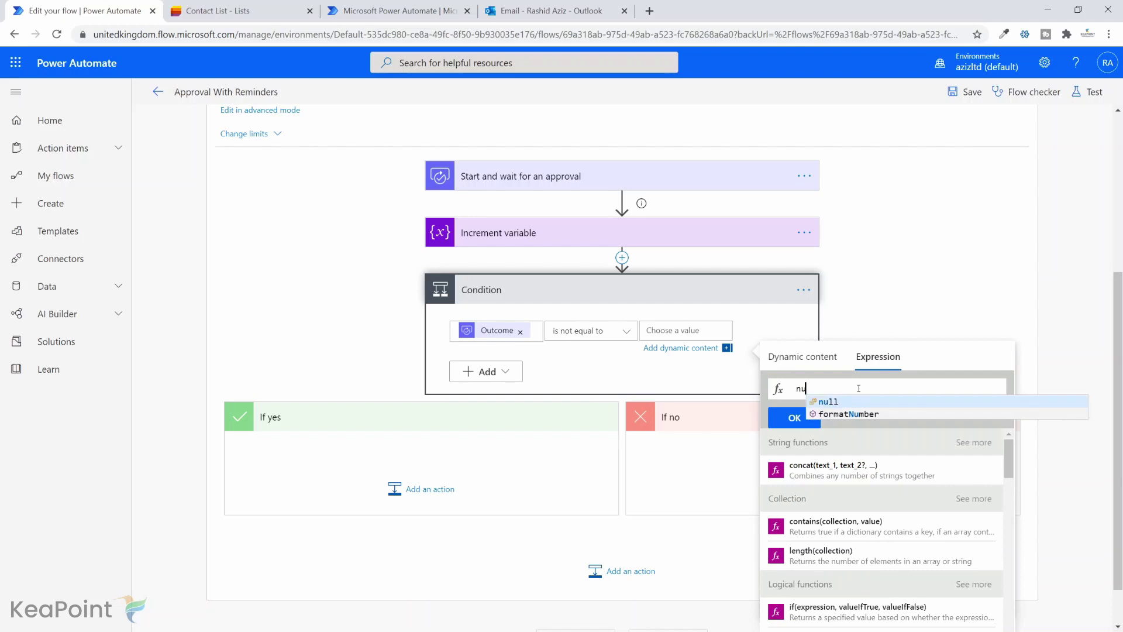
pyautogui.click(844, 404)
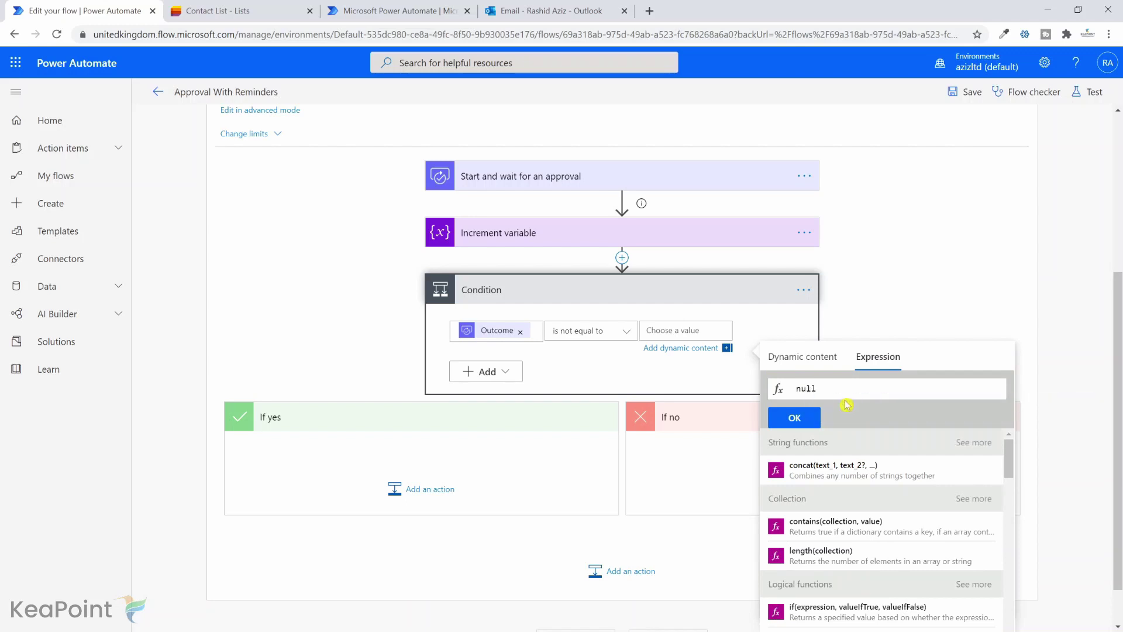
pyautogui.click(794, 418)
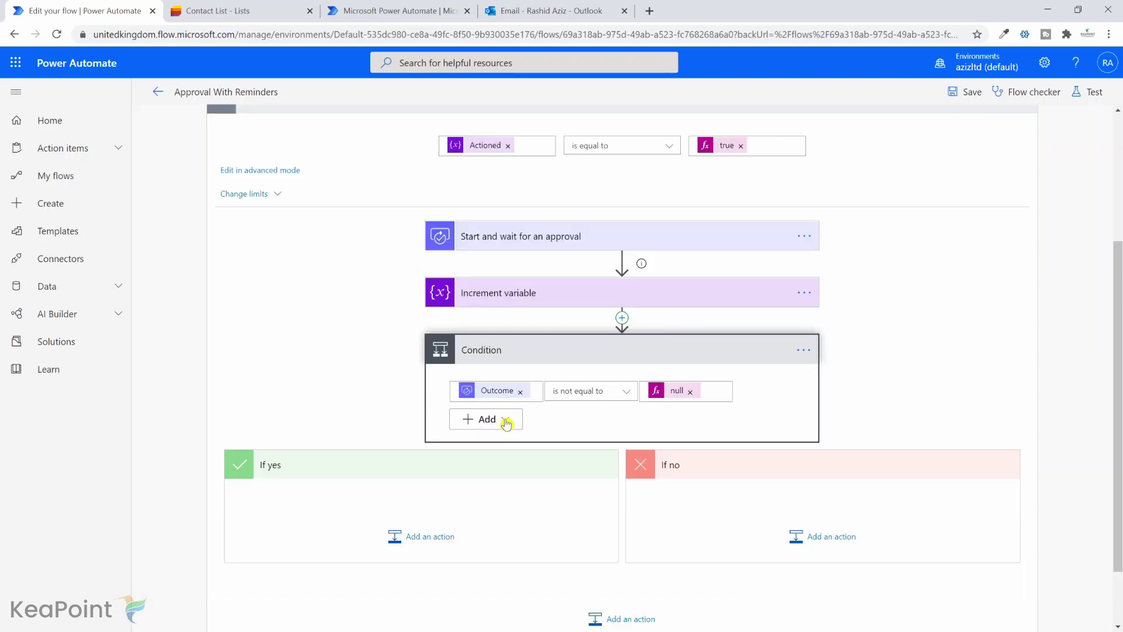
# - Add a second row, combined with Or, requiring ReminderCounter to equal 3
pyautogui.click(506, 421)
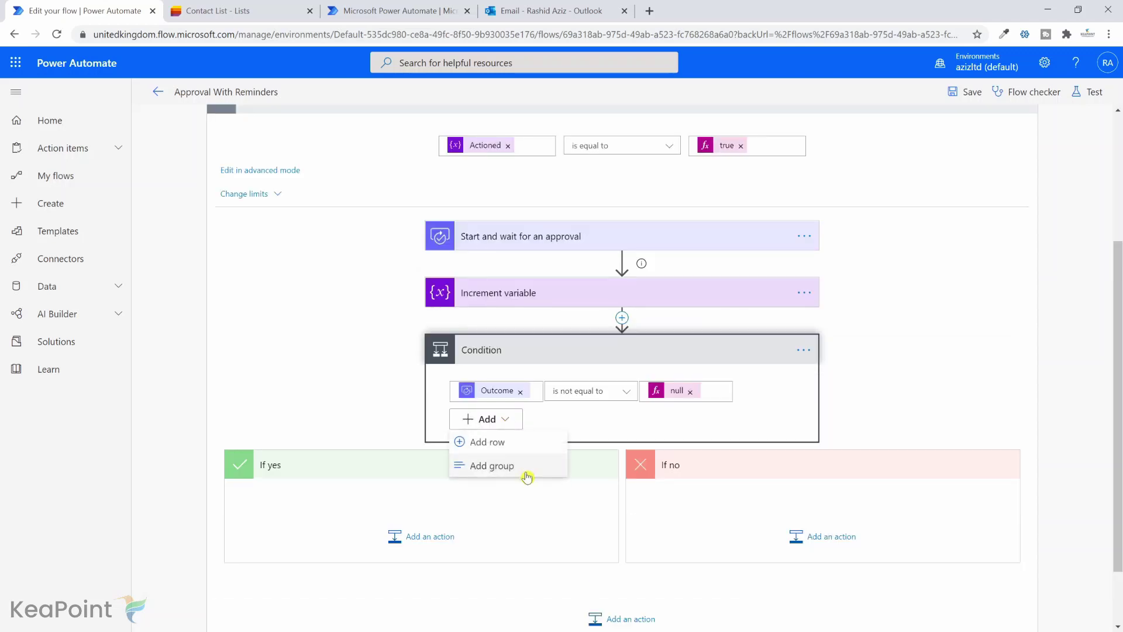
pyautogui.click(504, 441)
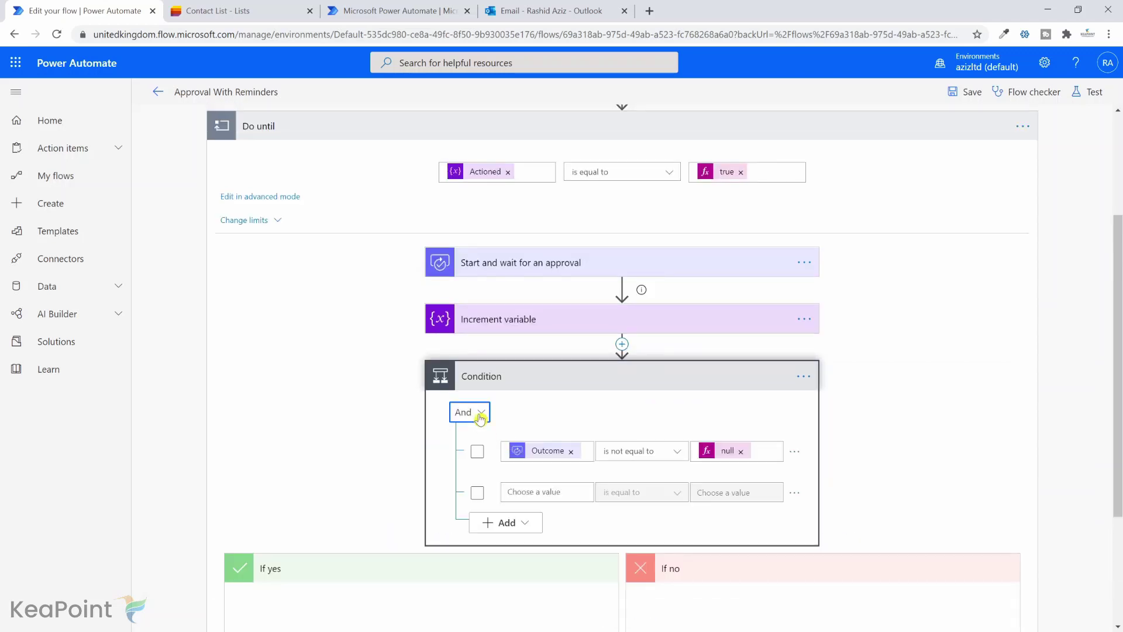
pyautogui.click(477, 413)
pyautogui.click(467, 458)
pyautogui.scroll(-1, 657, 471)
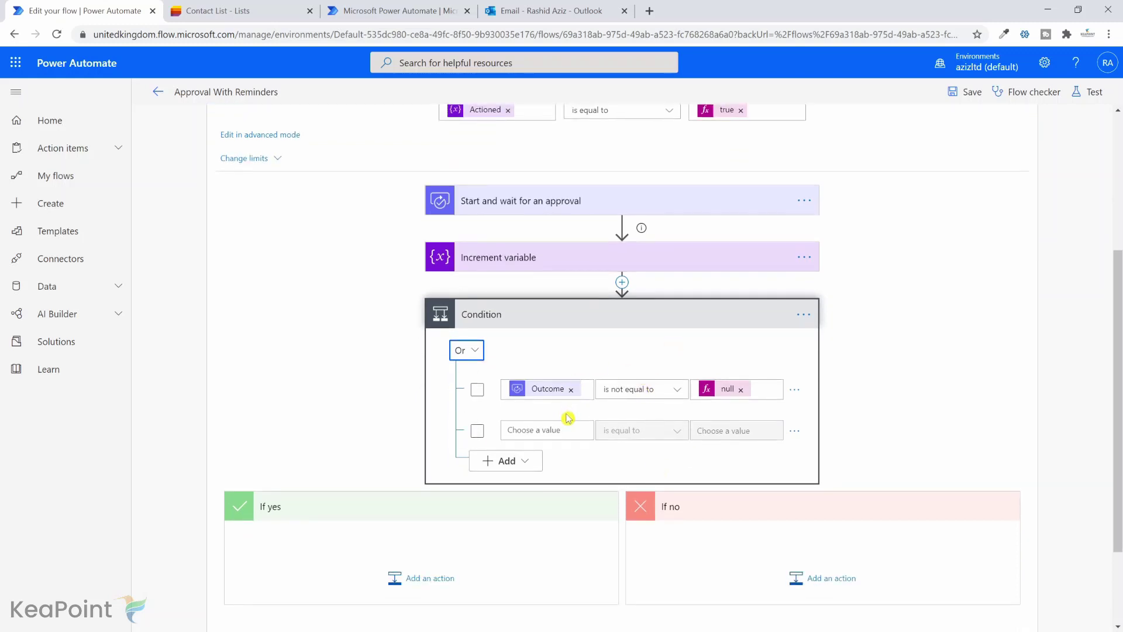
pyautogui.click(534, 430)
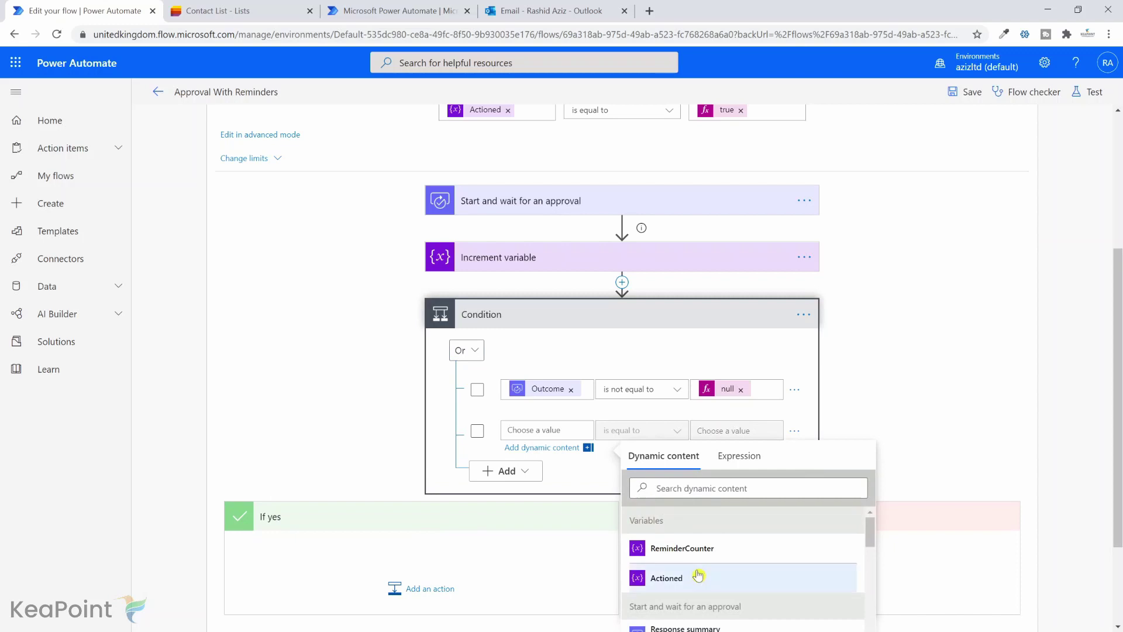
pyautogui.click(728, 551)
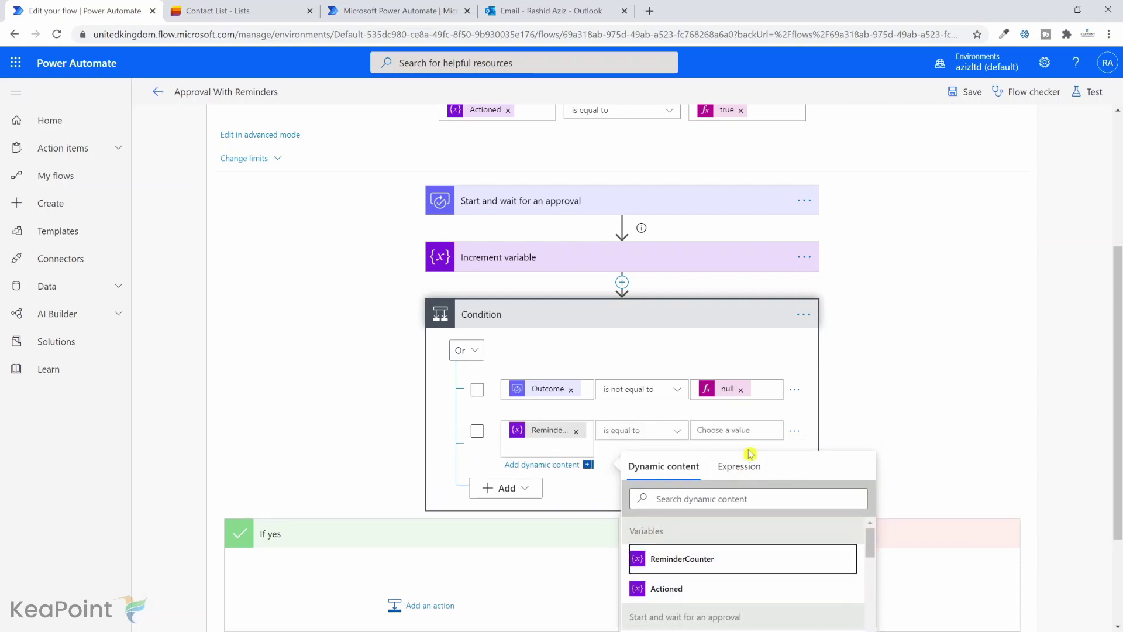
pyautogui.click(745, 430)
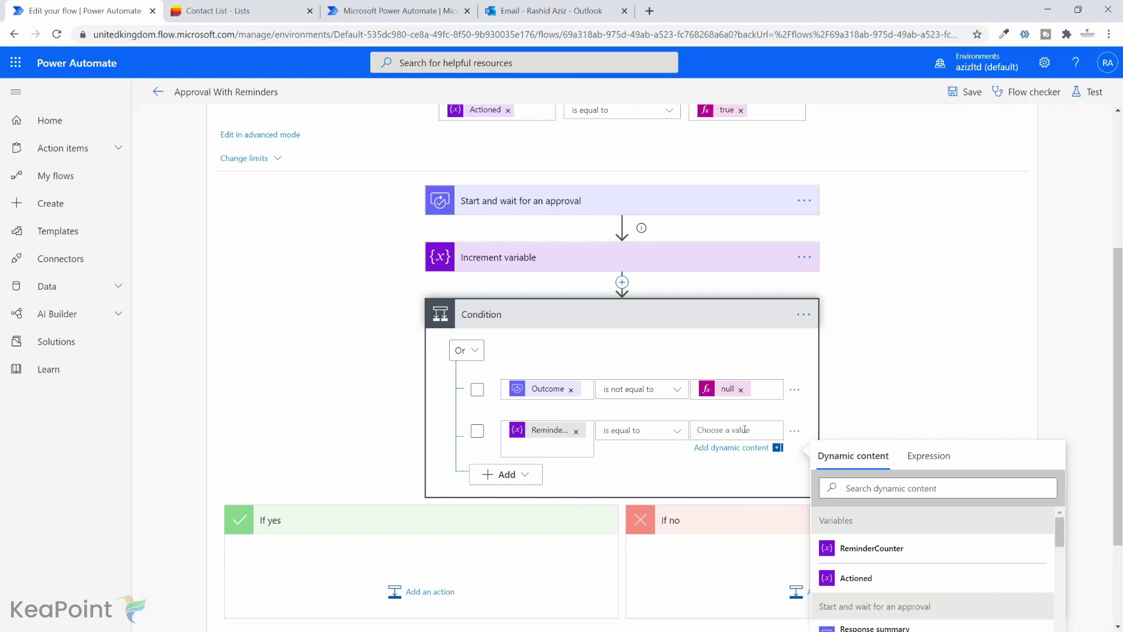
pyautogui.write('3')
pyautogui.click(534, 264)
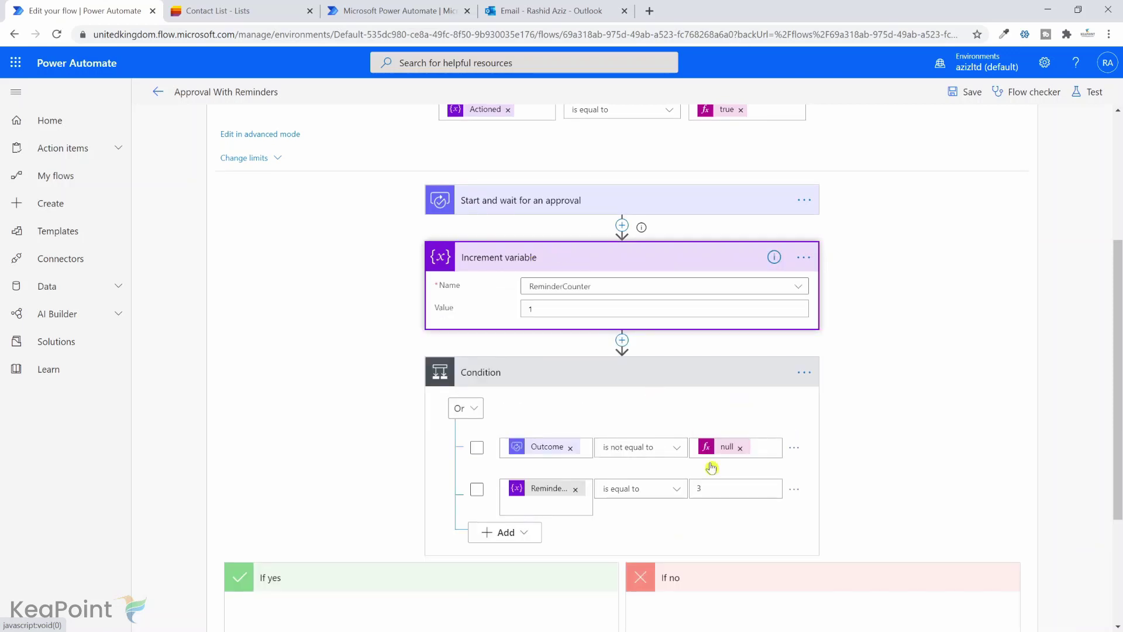
pyautogui.scroll(-2, 650, 521)
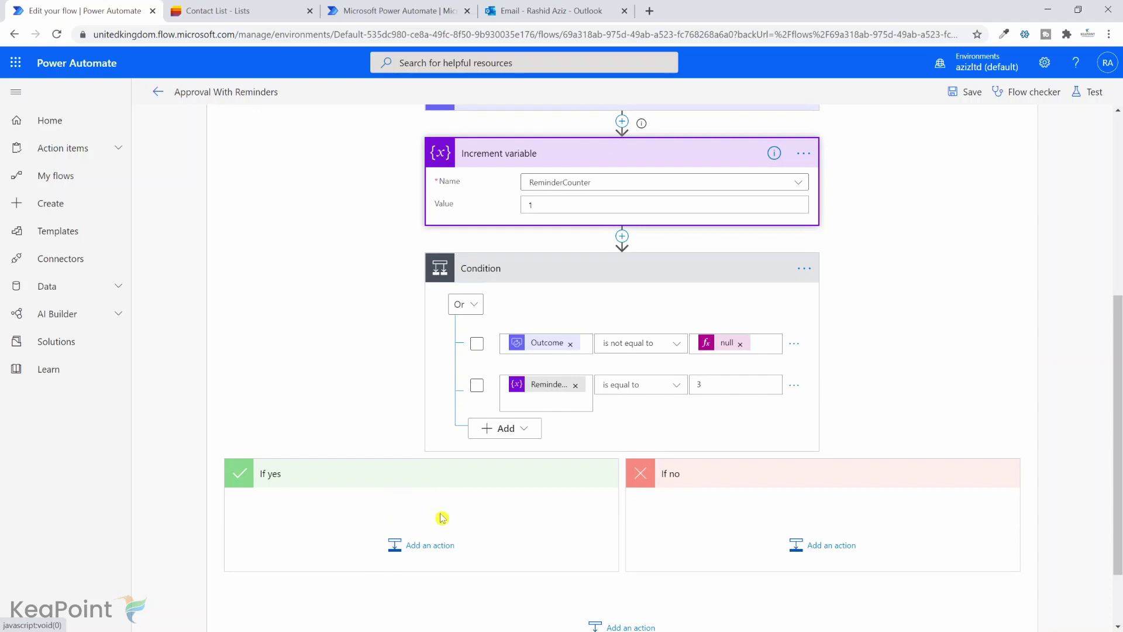
# - In the If yes branch, add a Set variable step giving Actioned the expression value true
pyautogui.click(426, 556)
pyautogui.scroll(3, 644, 407)
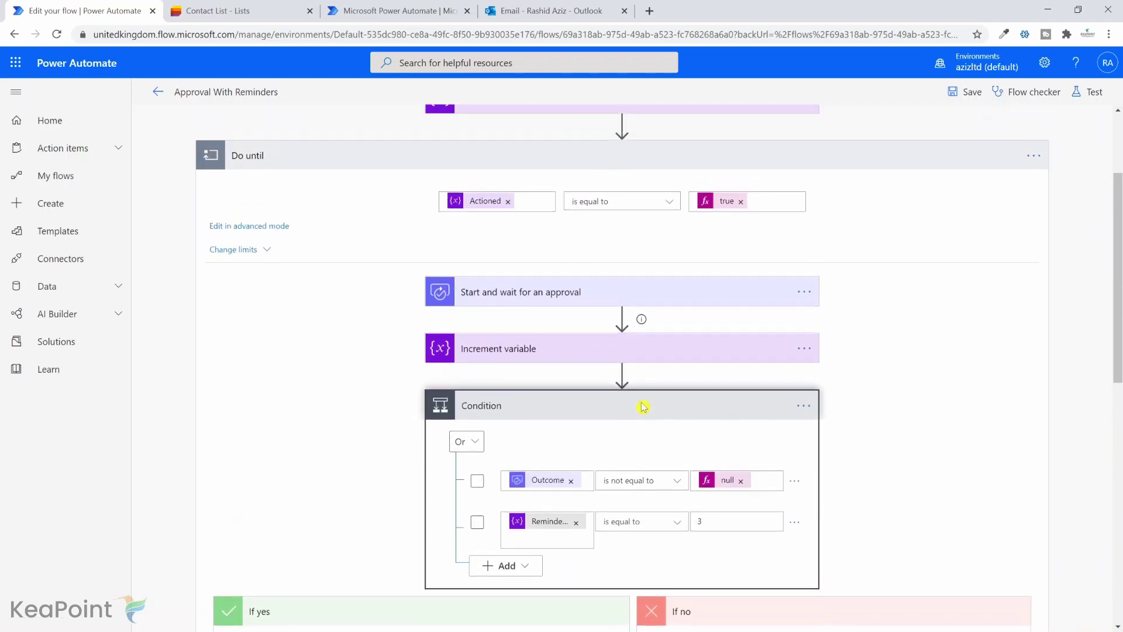
pyautogui.scroll(-1, 467, 264)
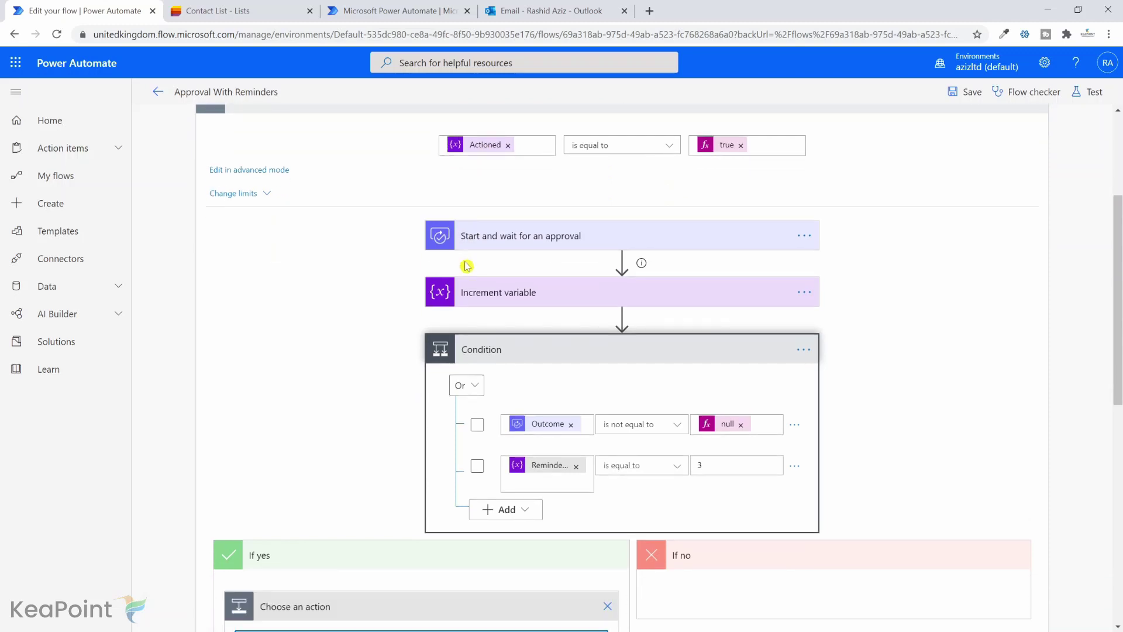
pyautogui.scroll(2, 321, 239)
pyautogui.scroll(-6, 306, 361)
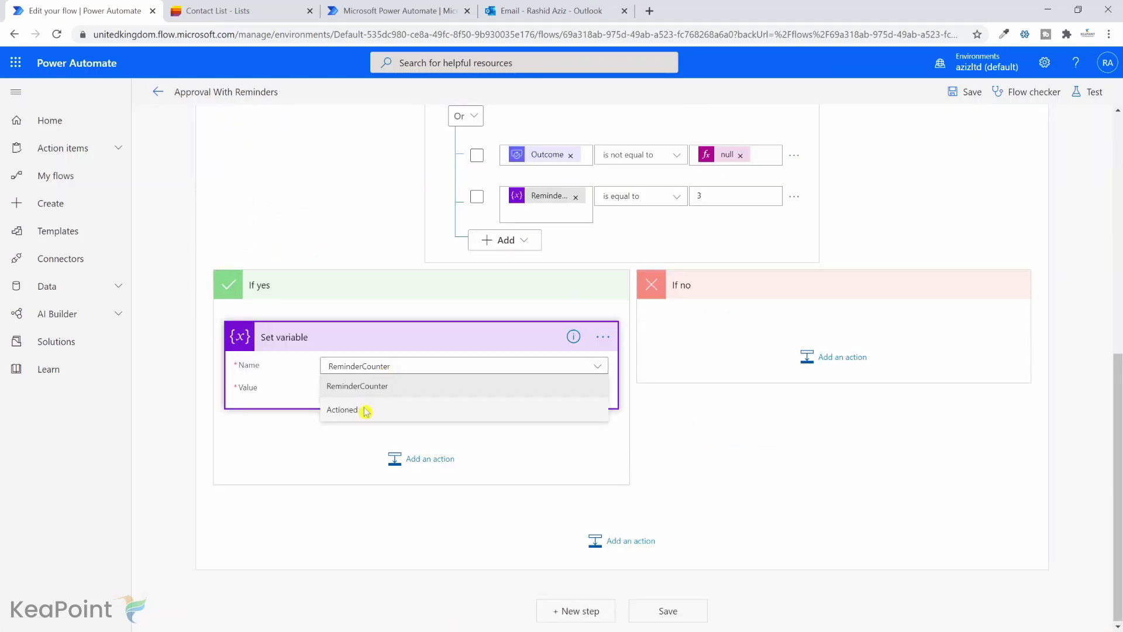
pyautogui.click(365, 410)
pyautogui.click(363, 390)
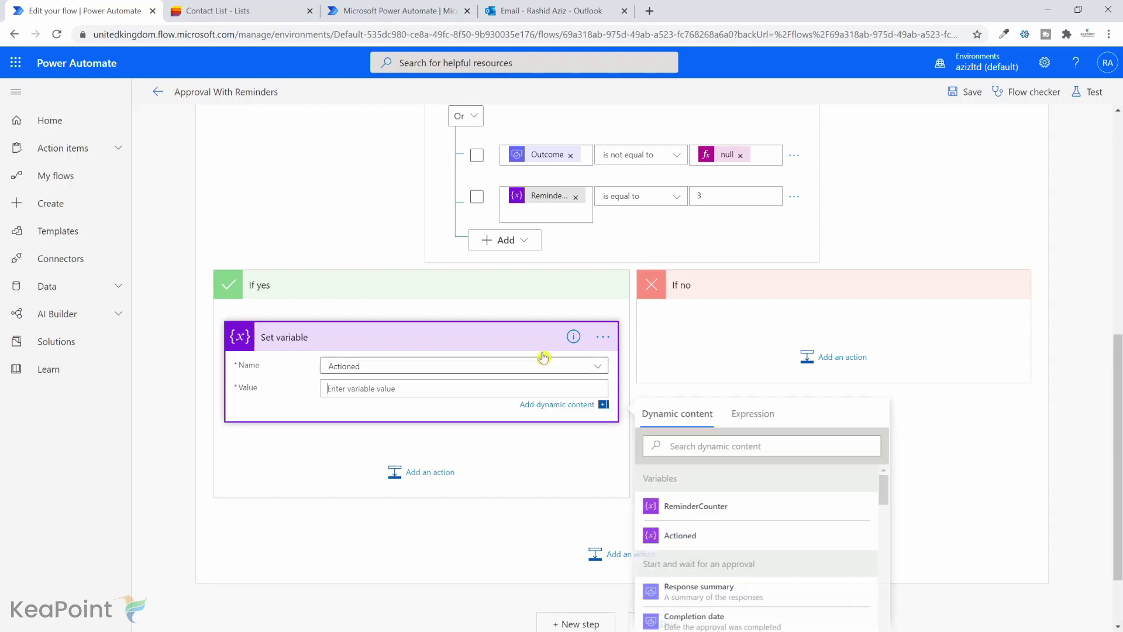
pyautogui.click(755, 414)
pyautogui.write('true')
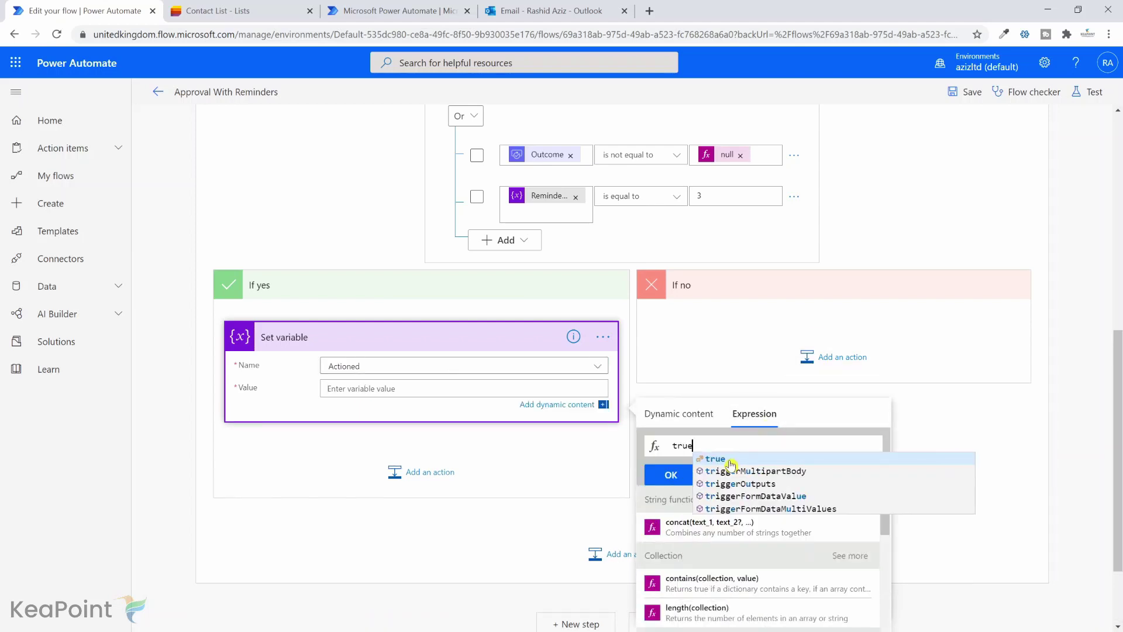
pyautogui.click(671, 475)
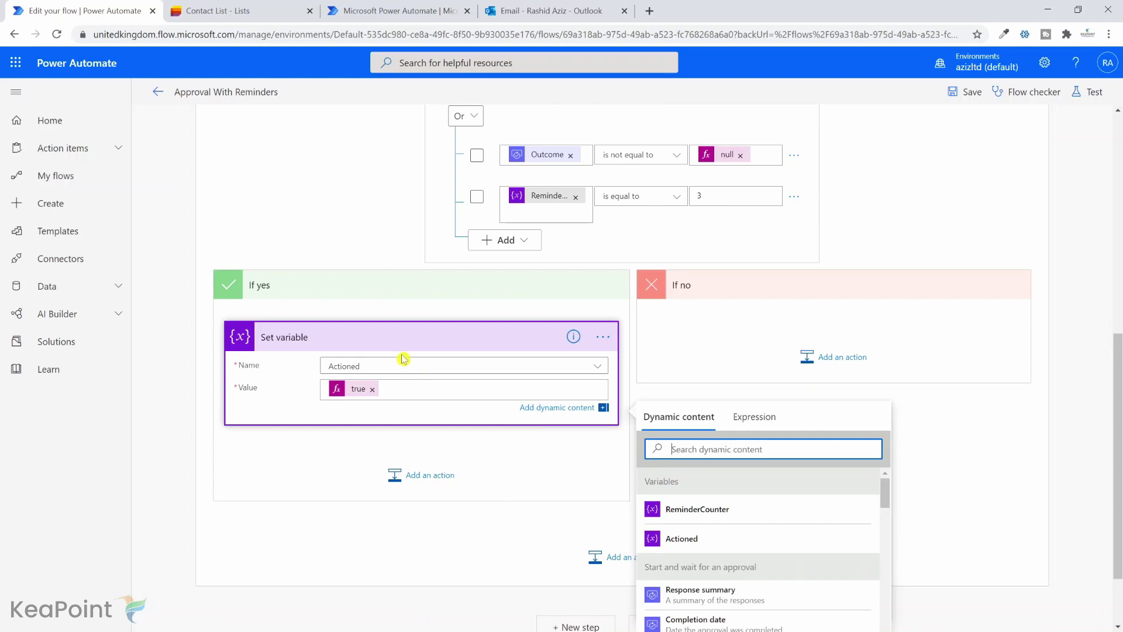
pyautogui.click(538, 476)
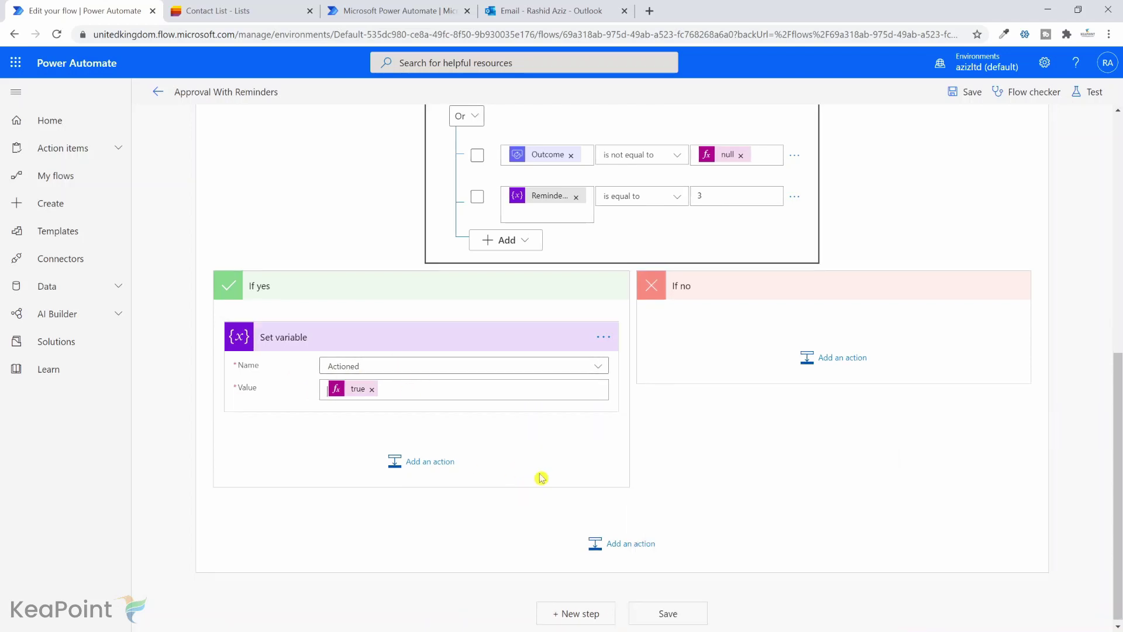
pyautogui.scroll(2, 539, 476)
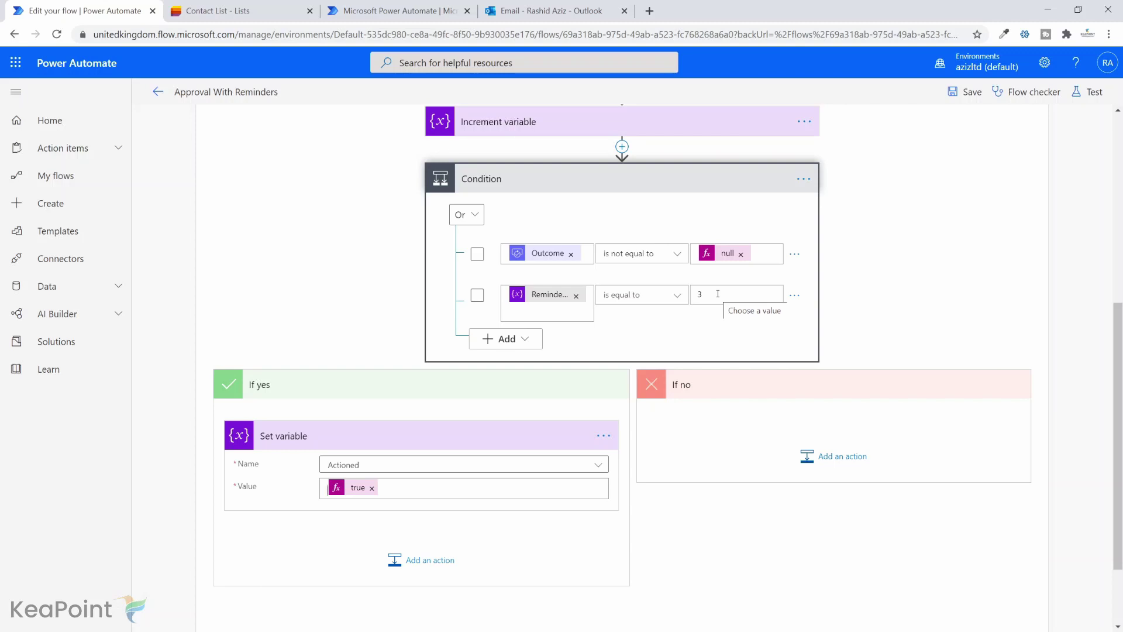
# - Save the flow and bring up the SharePoint Contact List
pyautogui.scroll(-1, 714, 374)
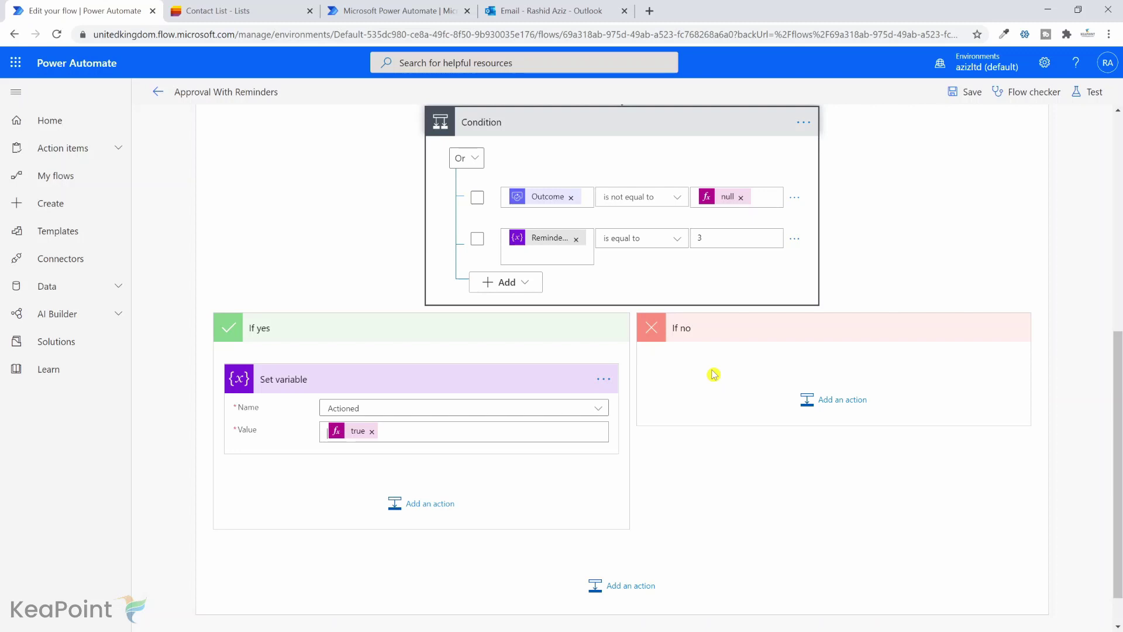
pyautogui.click(971, 93)
pyautogui.click(236, 8)
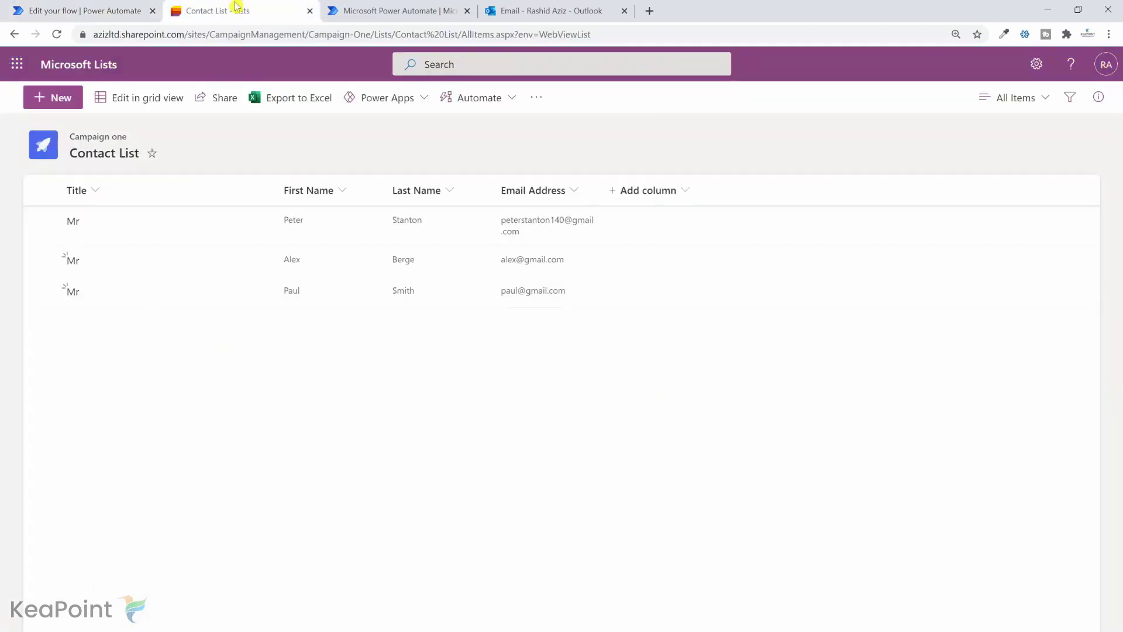
# - Create a new contact with title, first name, last name and e-mail, and save it
pyautogui.click(61, 98)
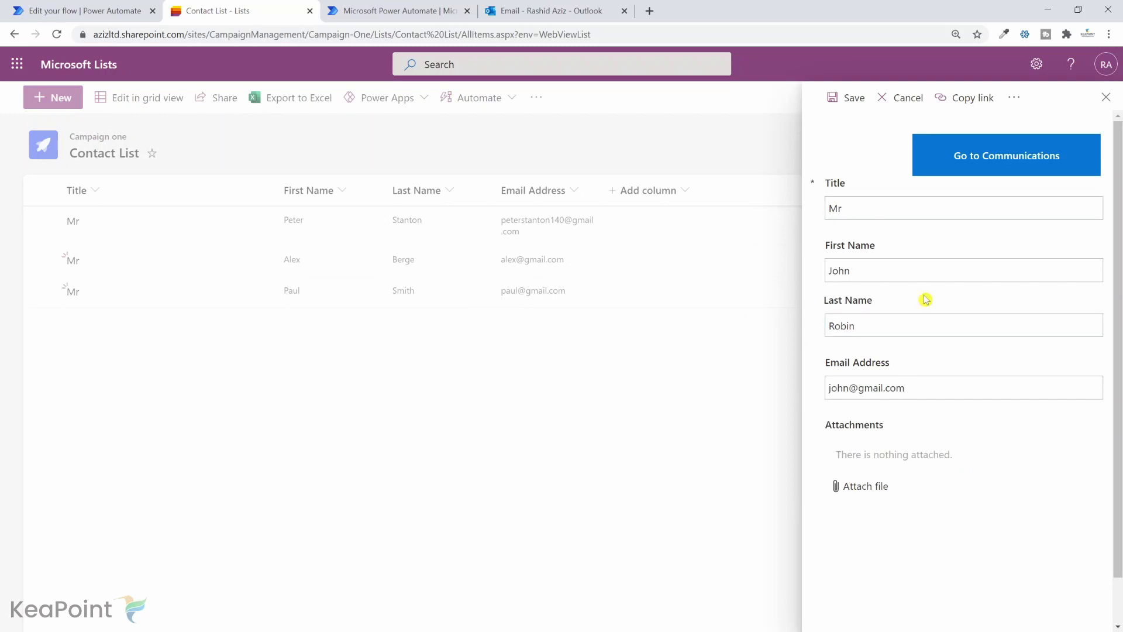
pyautogui.click(846, 99)
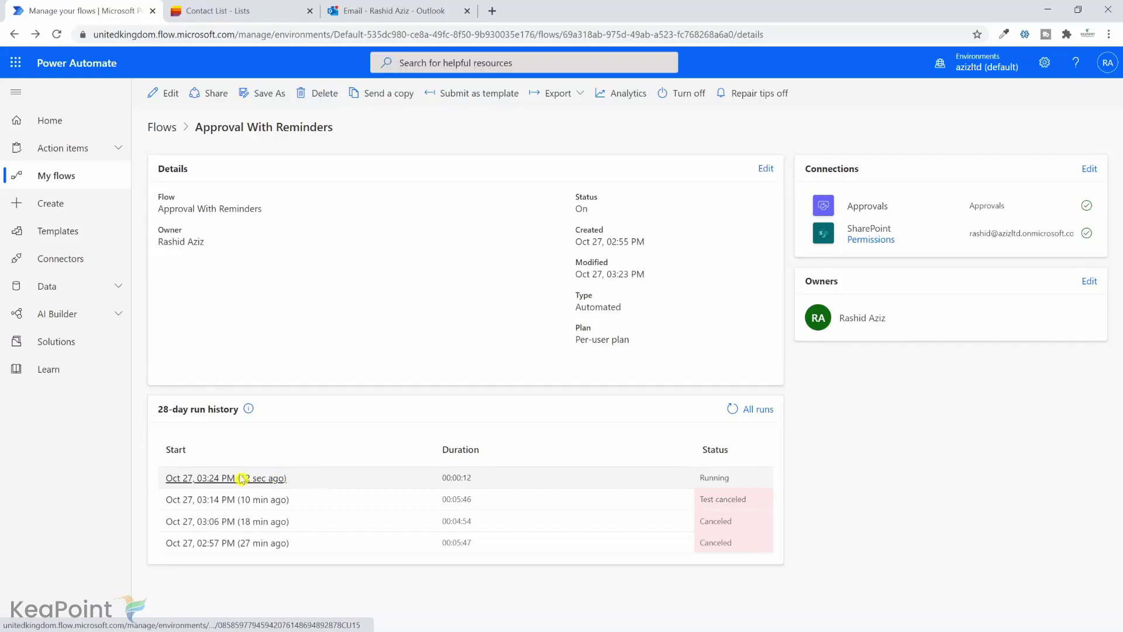
# - Open the latest run, then choose Approve on the newer Contact Approval reminder in Outlook
pyautogui.click(242, 479)
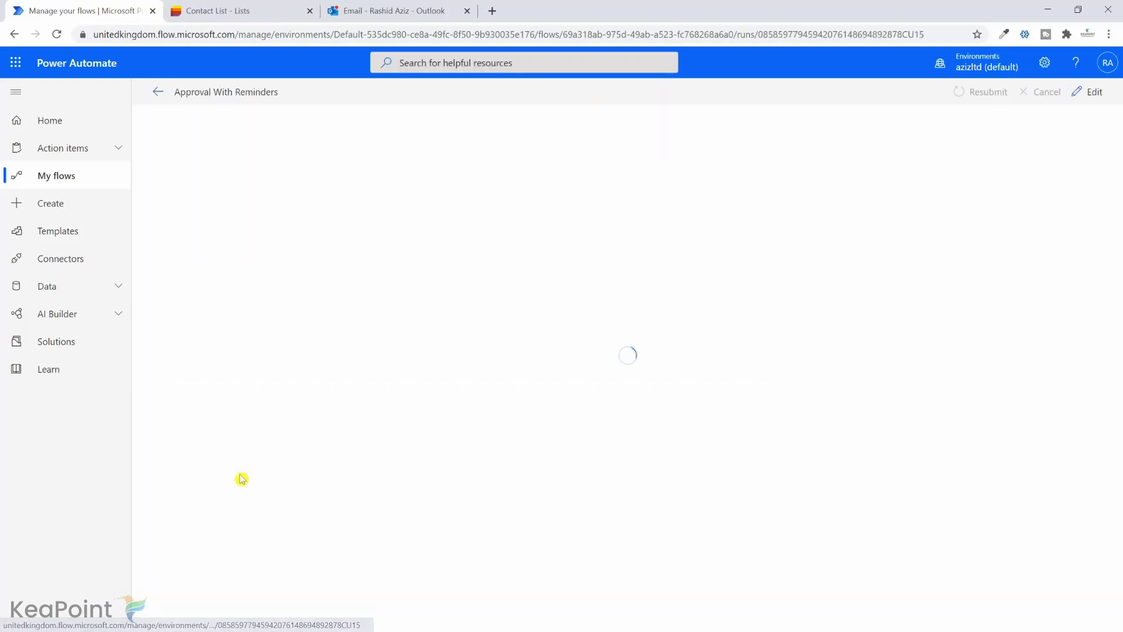
pyautogui.click(420, 11)
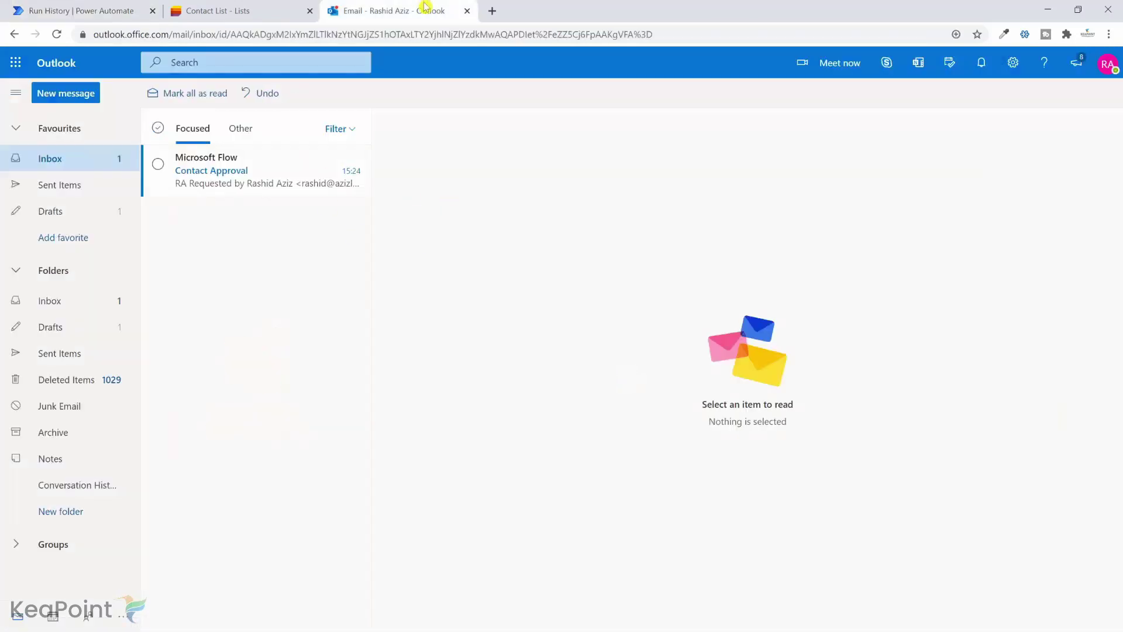
pyautogui.click(252, 186)
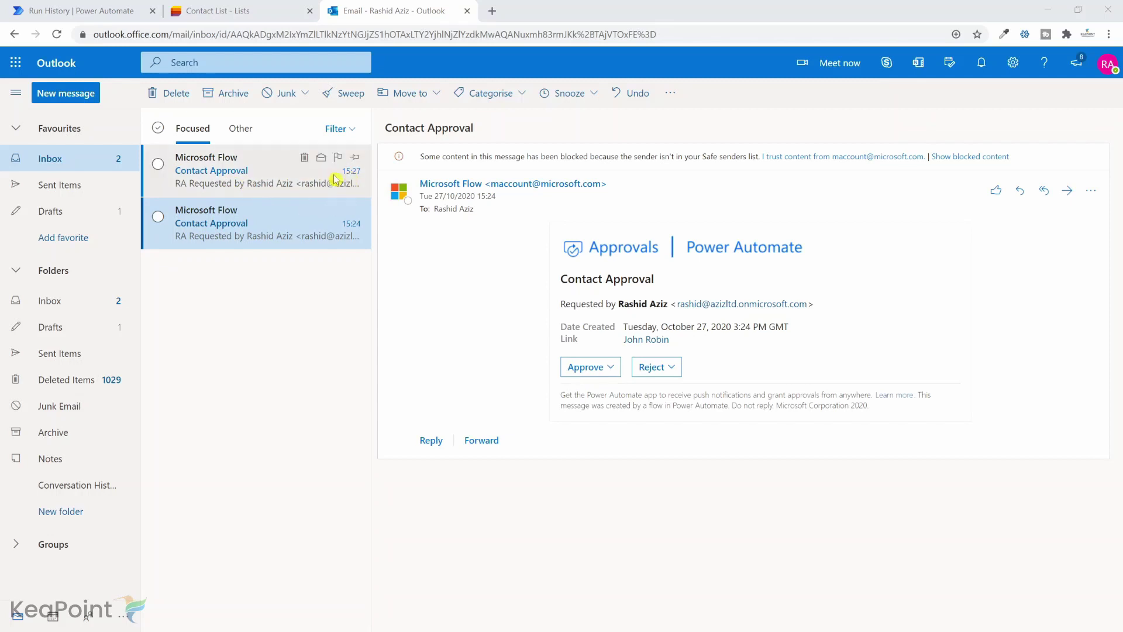
pyautogui.click(242, 174)
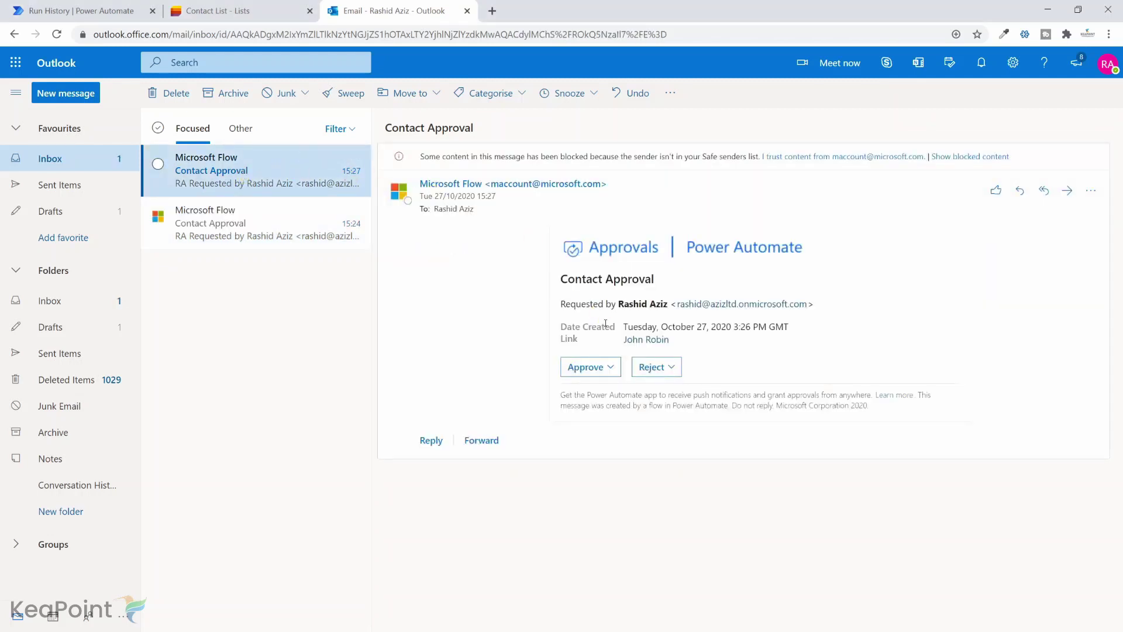
pyautogui.click(586, 367)
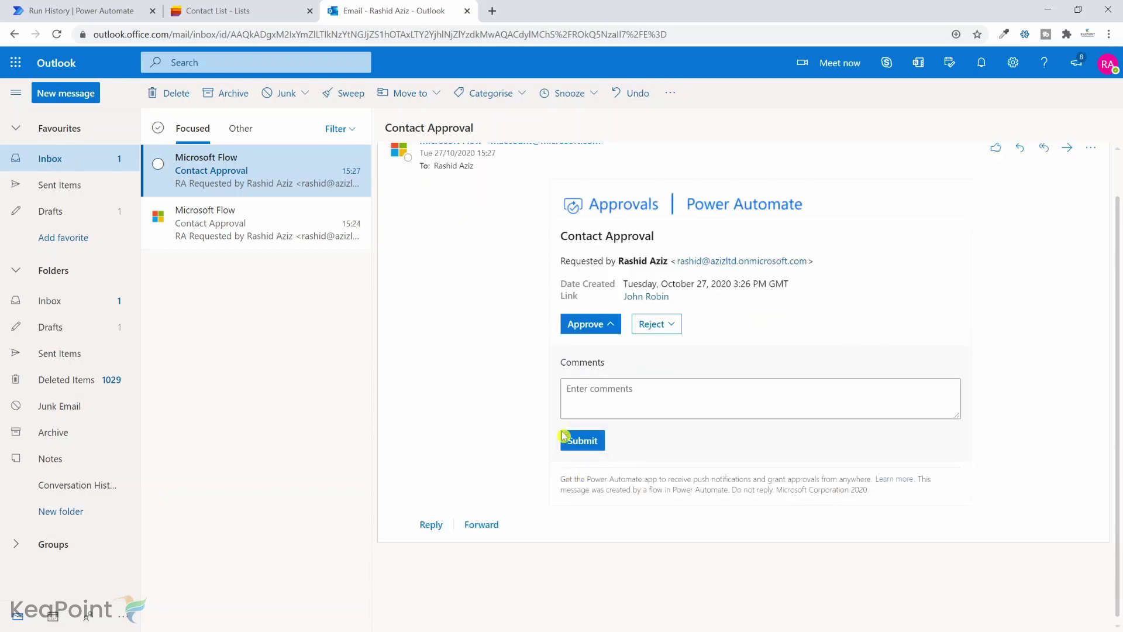
pyautogui.click(86, 10)
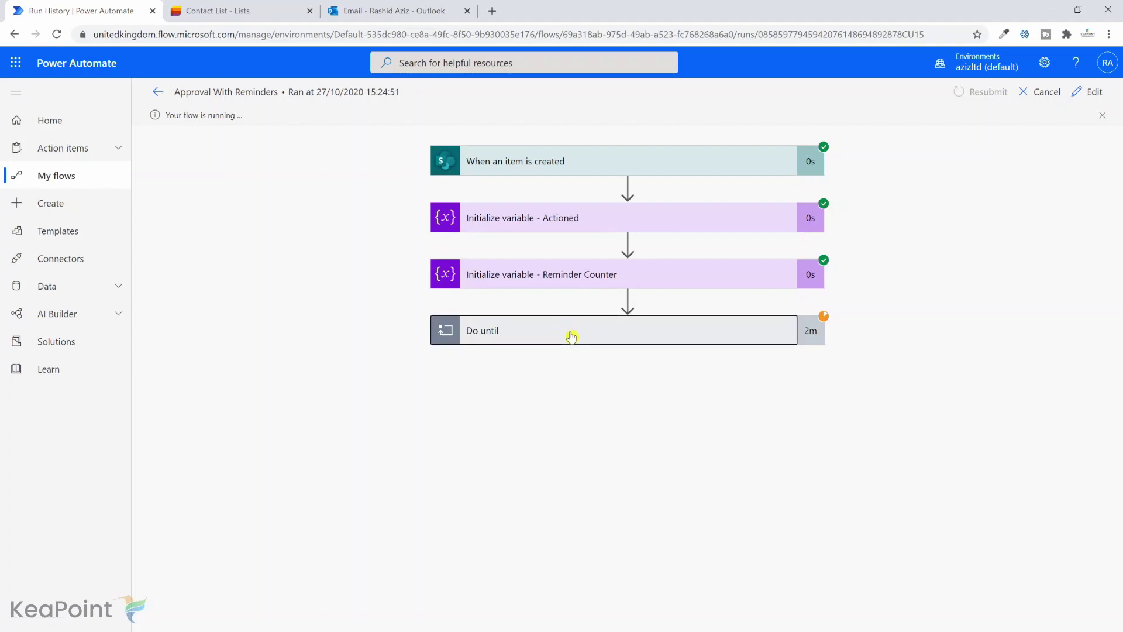
# - Inspect the still-running Do until loop, then return to the Contact Approval email
pyautogui.click(547, 338)
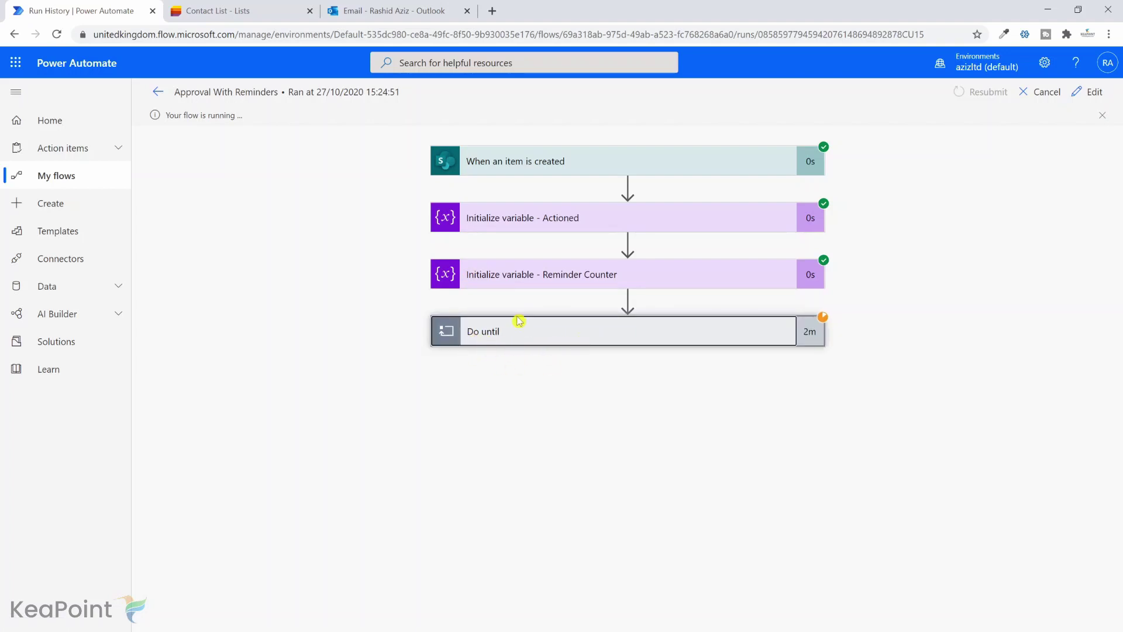
pyautogui.click(410, 7)
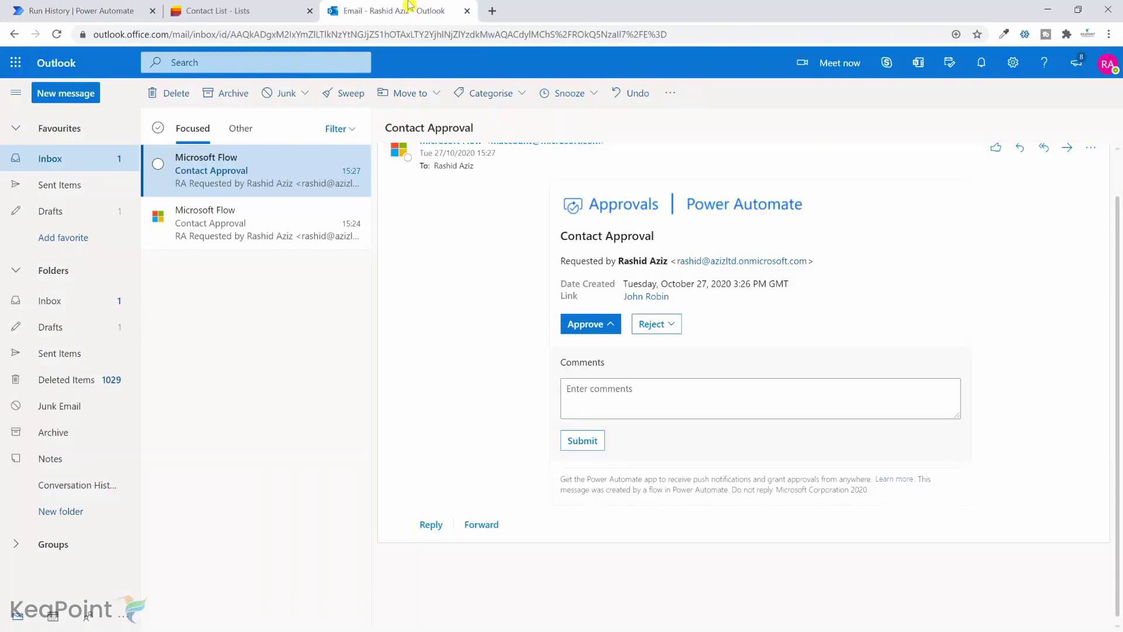
# - Submit the approval response and return to the flow's run history
pyautogui.click(592, 443)
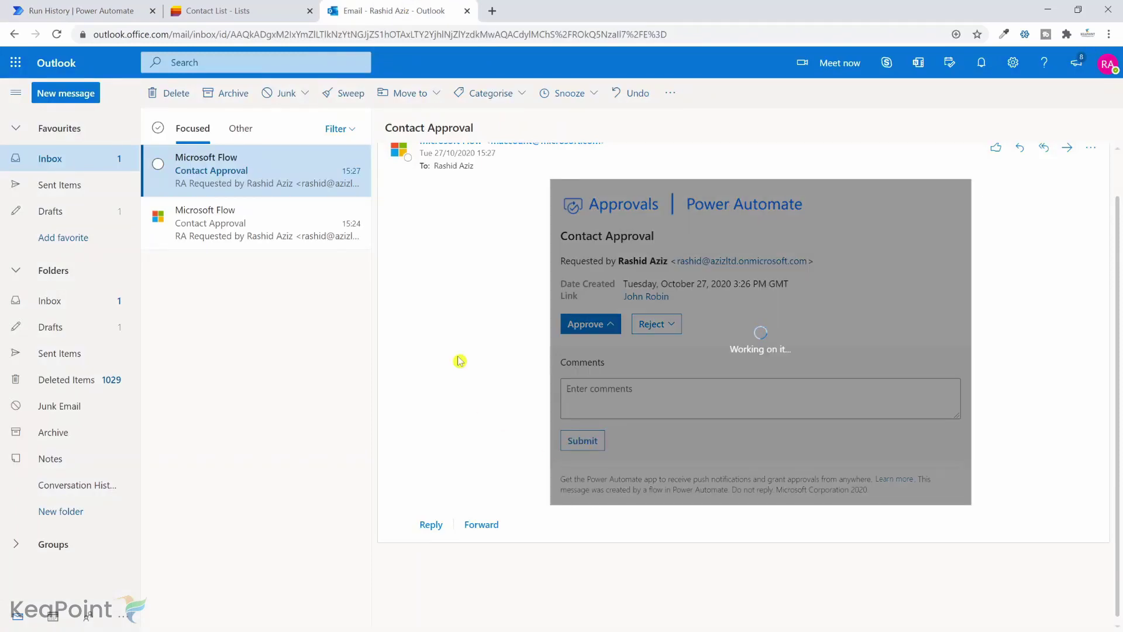
pyautogui.hotkey('ctrl', '1')
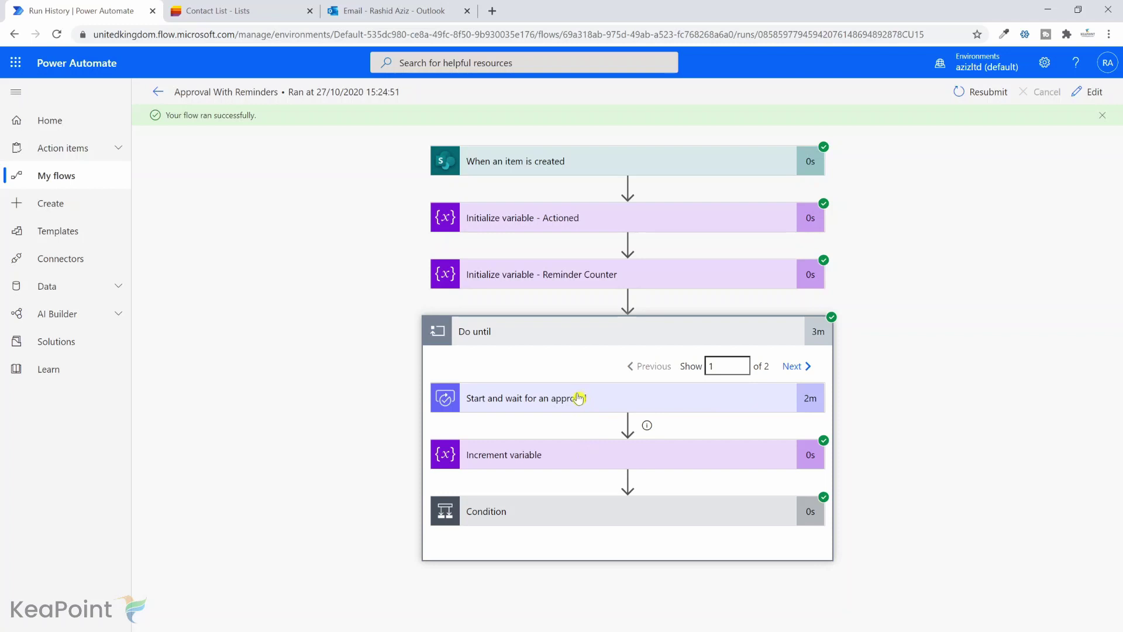
# - Review iteration 1's Increment variable, Condition result and Set variable step details
pyautogui.click(589, 455)
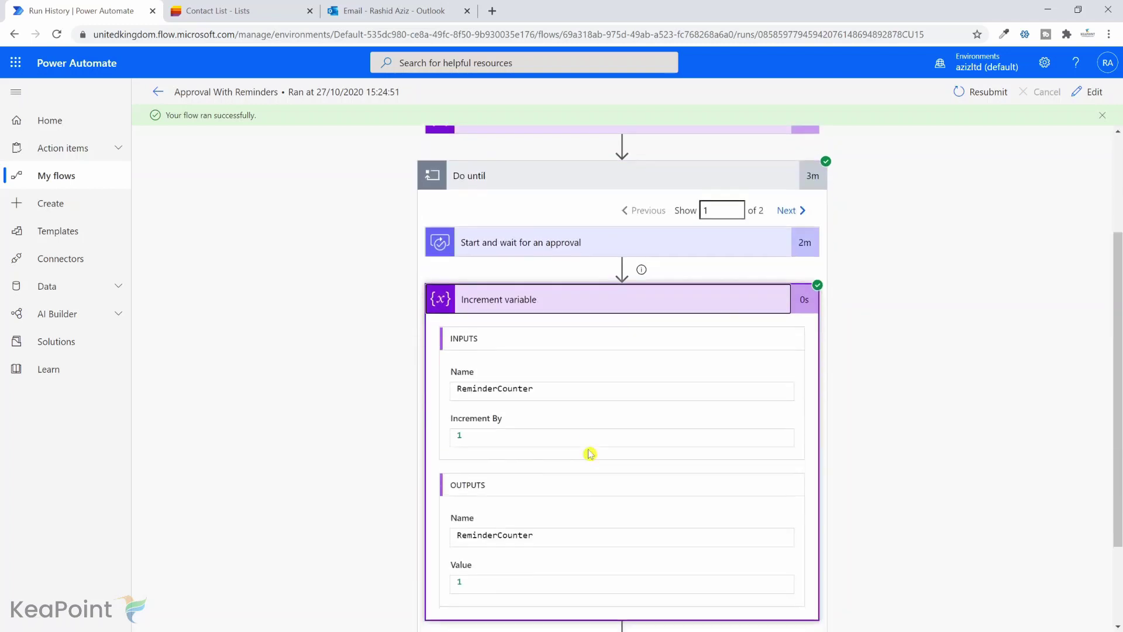
pyautogui.scroll(-1, 590, 453)
pyautogui.click(646, 213)
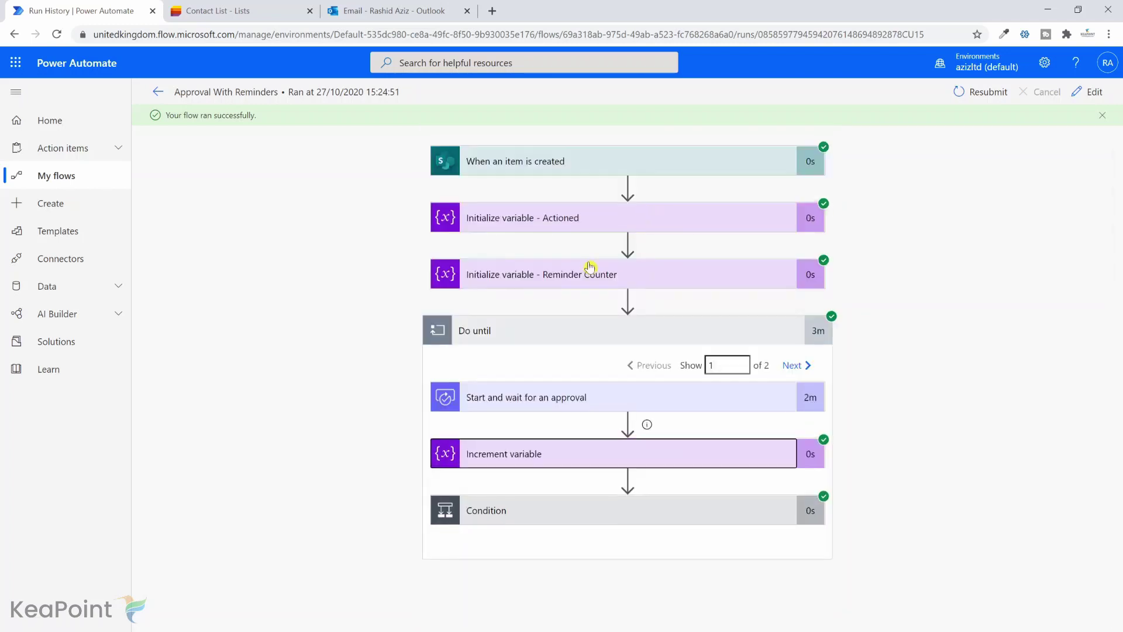
pyautogui.click(638, 508)
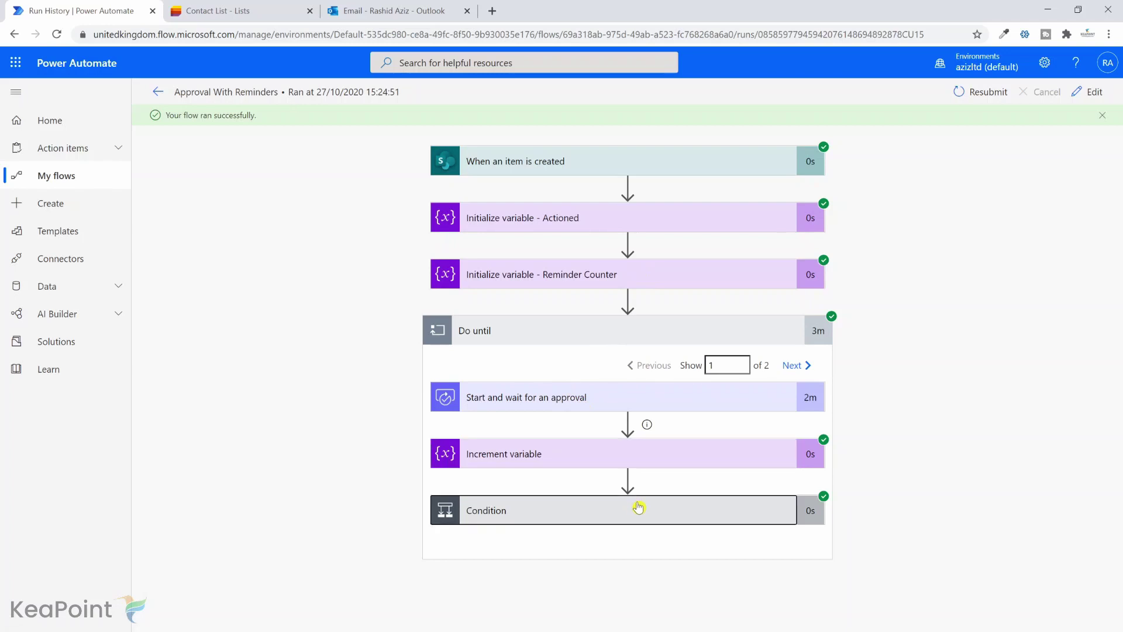
pyautogui.scroll(-2, 485, 422)
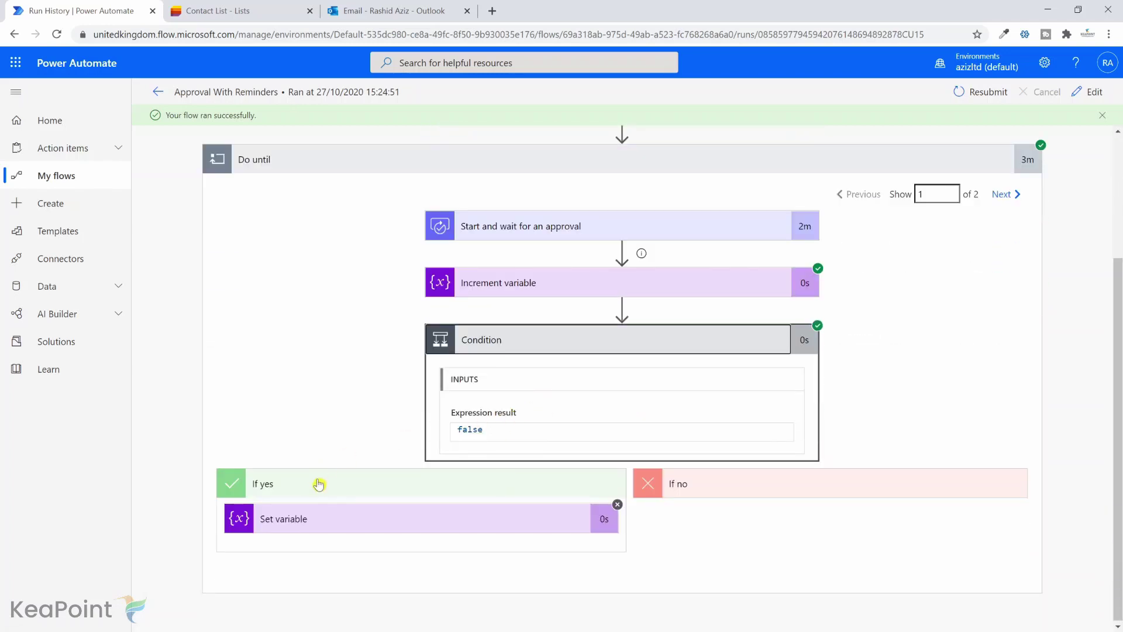
pyautogui.click(303, 522)
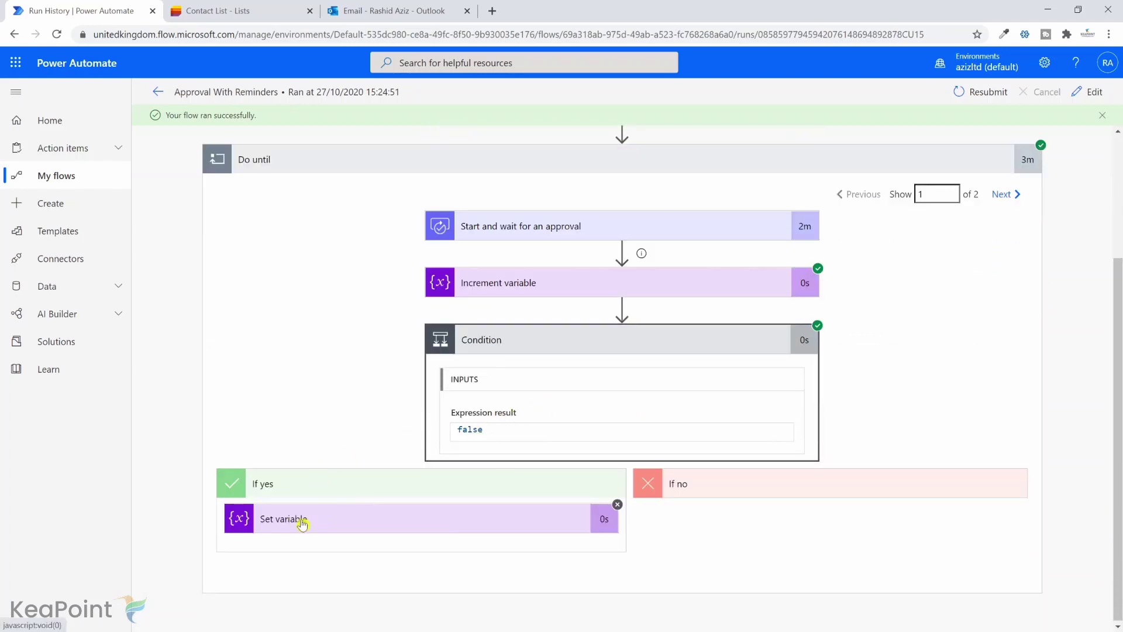
pyautogui.click(303, 522)
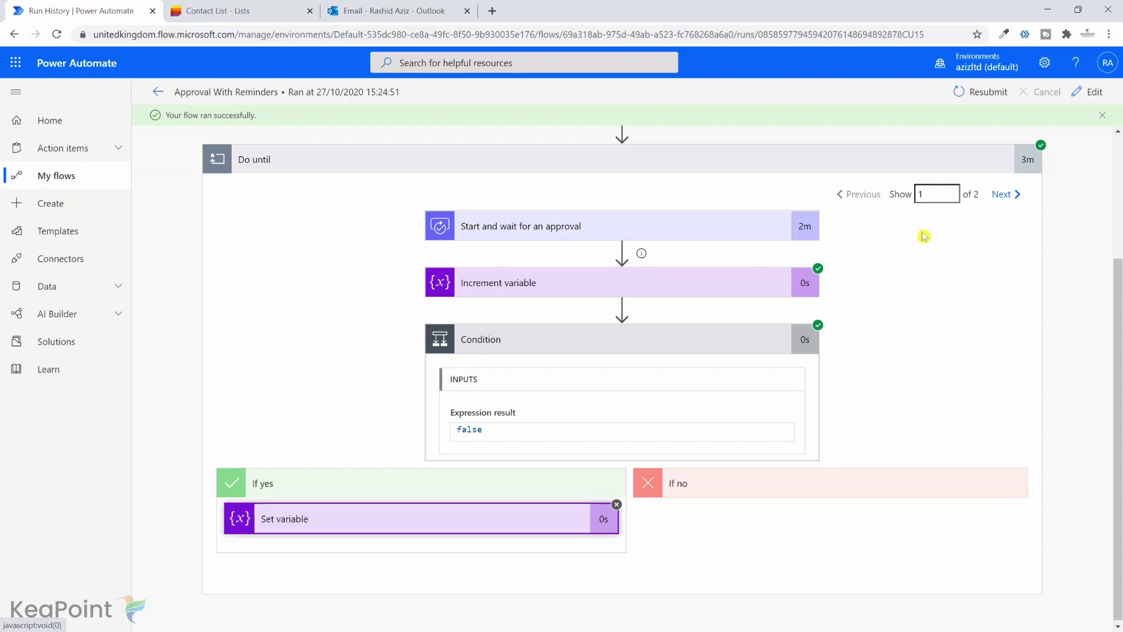
# - Move to iteration 2 and check the ReminderCounter value in its Increment variable step
pyautogui.click(1004, 198)
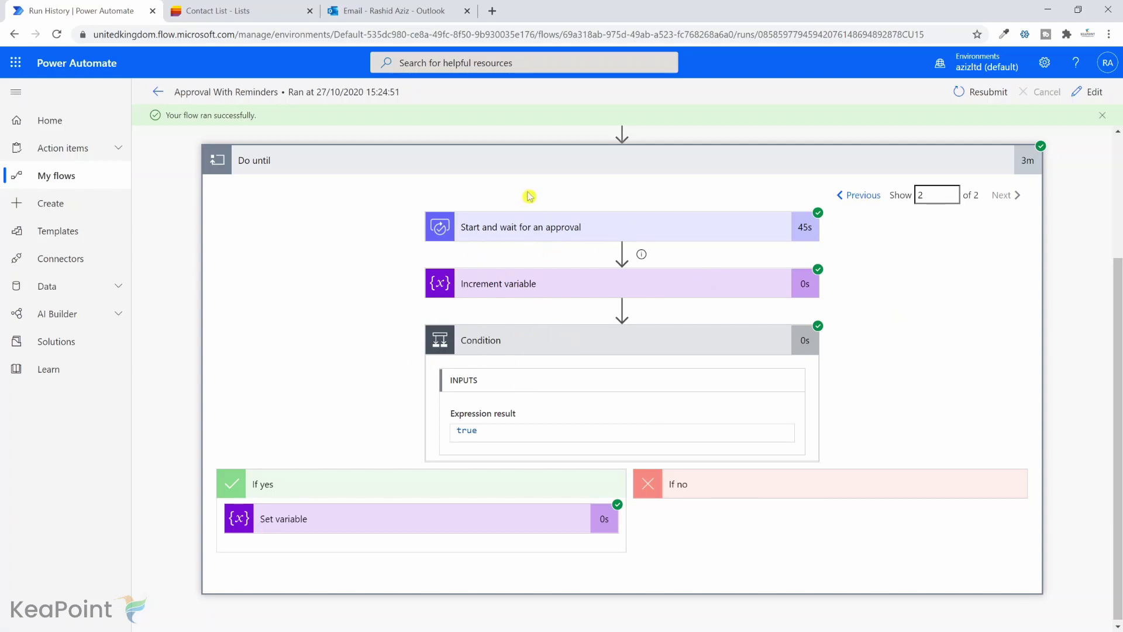
pyautogui.click(583, 293)
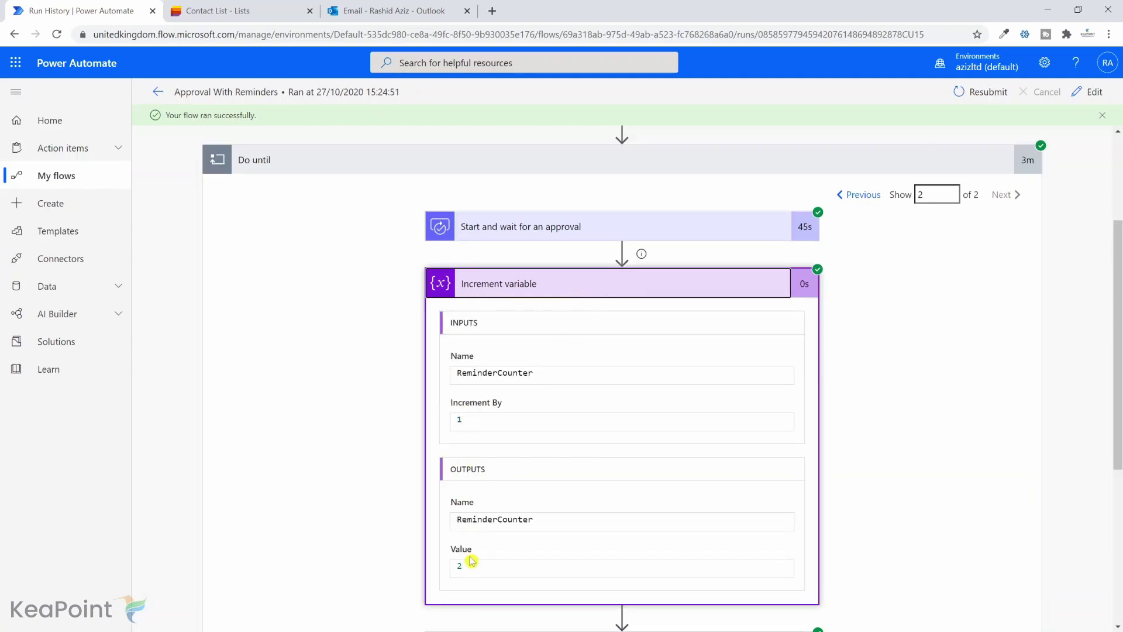
pyautogui.click(573, 276)
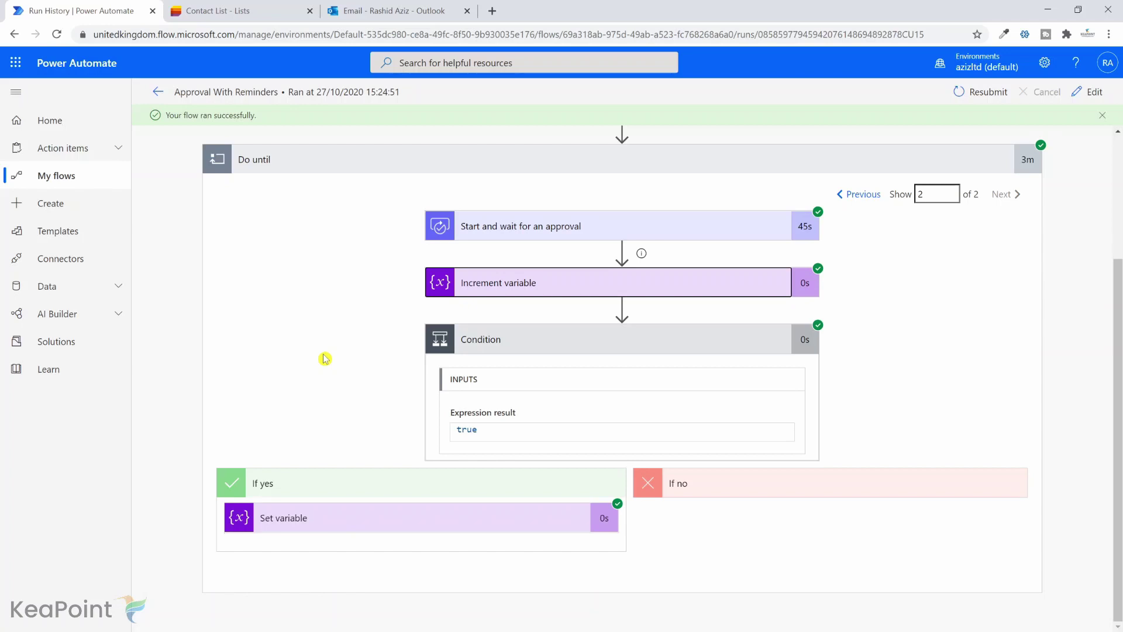
pyautogui.scroll(1, 326, 358)
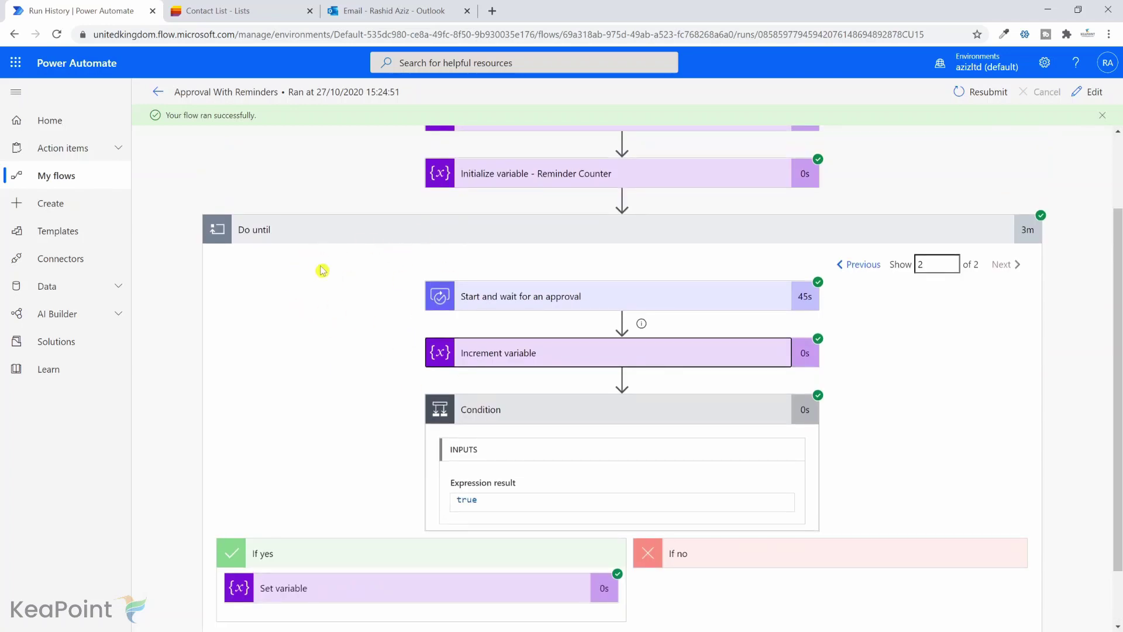